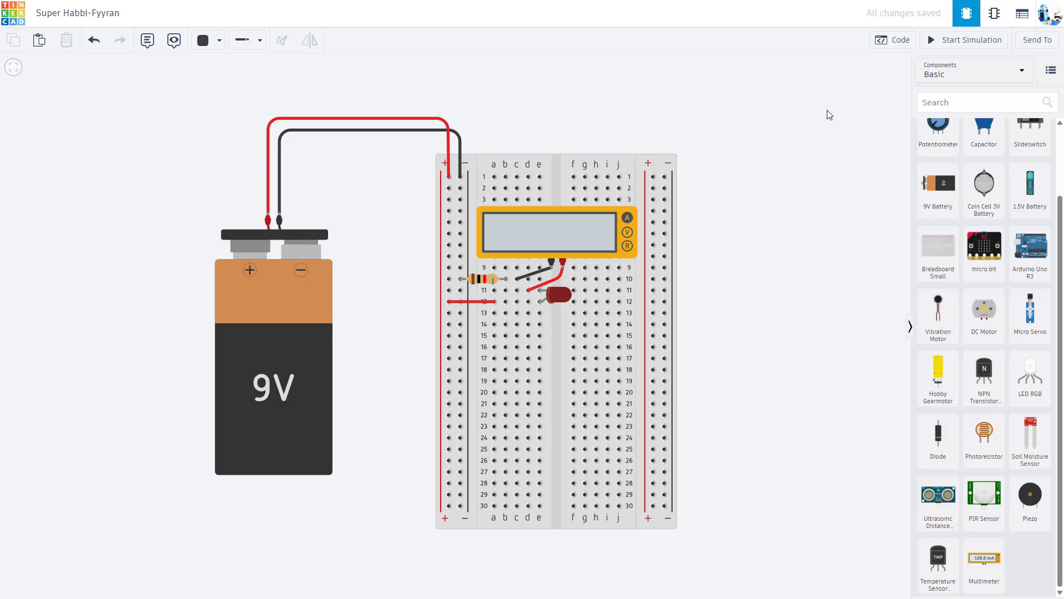
# Run the simulation to read 7.04 mA on the multimeter, stop it, and reframe the view
pyautogui.click(944, 40)
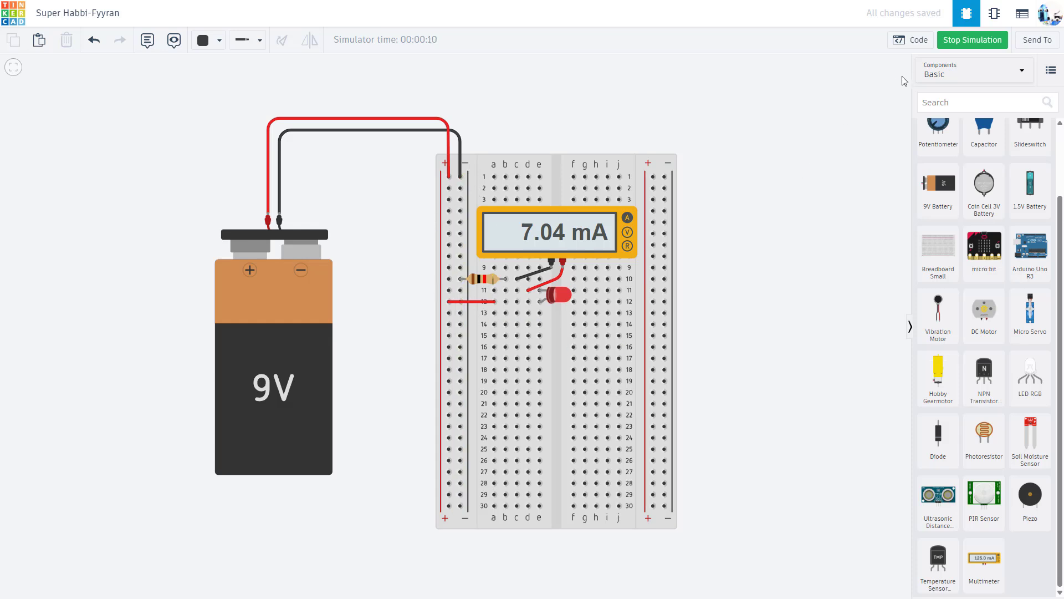
pyautogui.click(951, 44)
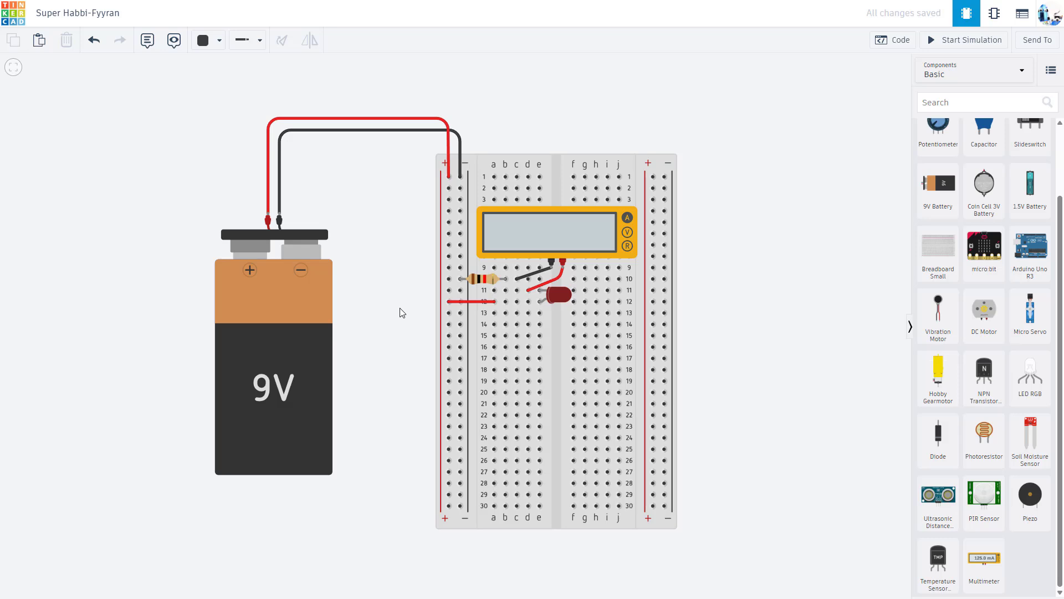
pyautogui.moveTo(394, 282); pyautogui.dragTo(404, 255)
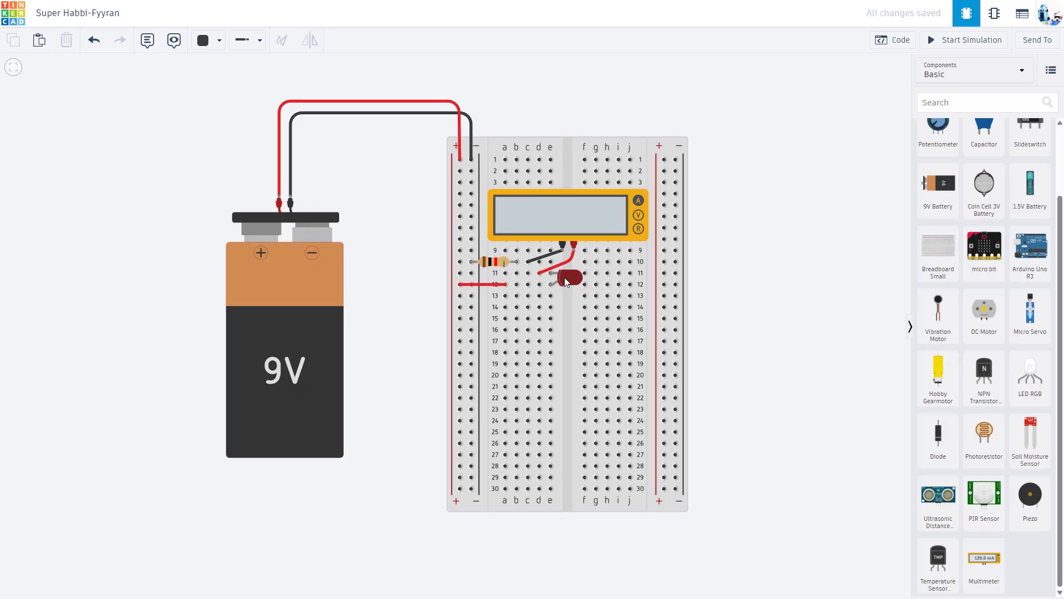
pyautogui.moveTo(399, 242); pyautogui.dragTo(406, 255)
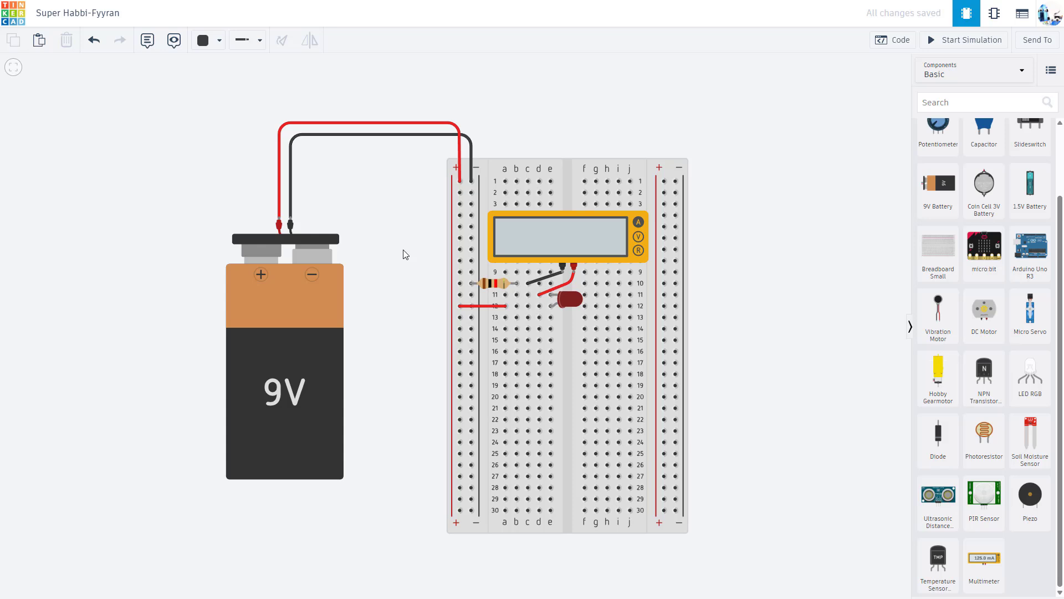
pyautogui.scroll(-1, 430, 254)
pyautogui.scroll(-1, 431, 250)
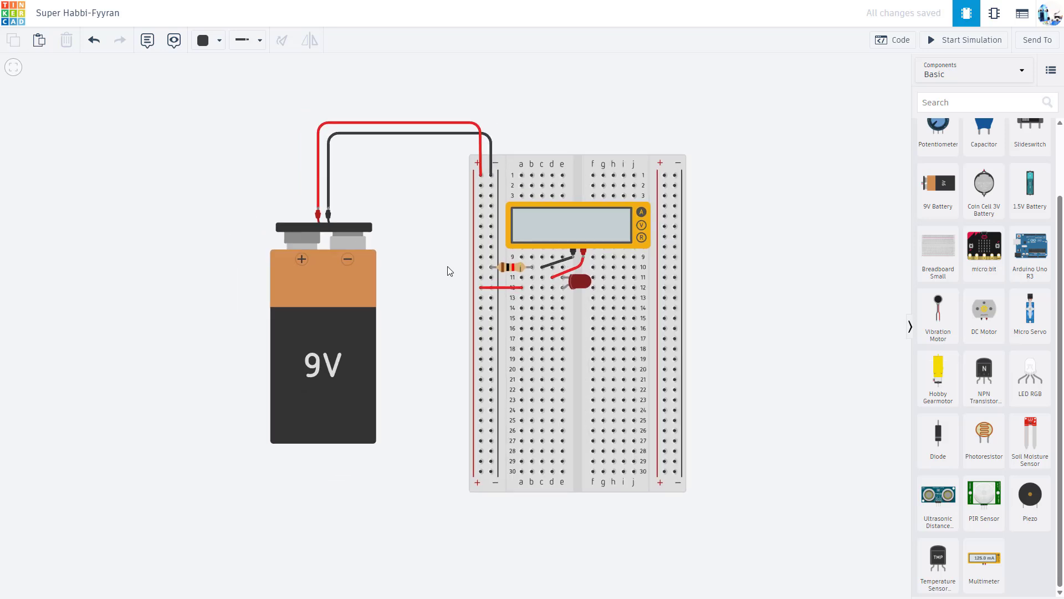
pyautogui.scroll(1, 450, 271)
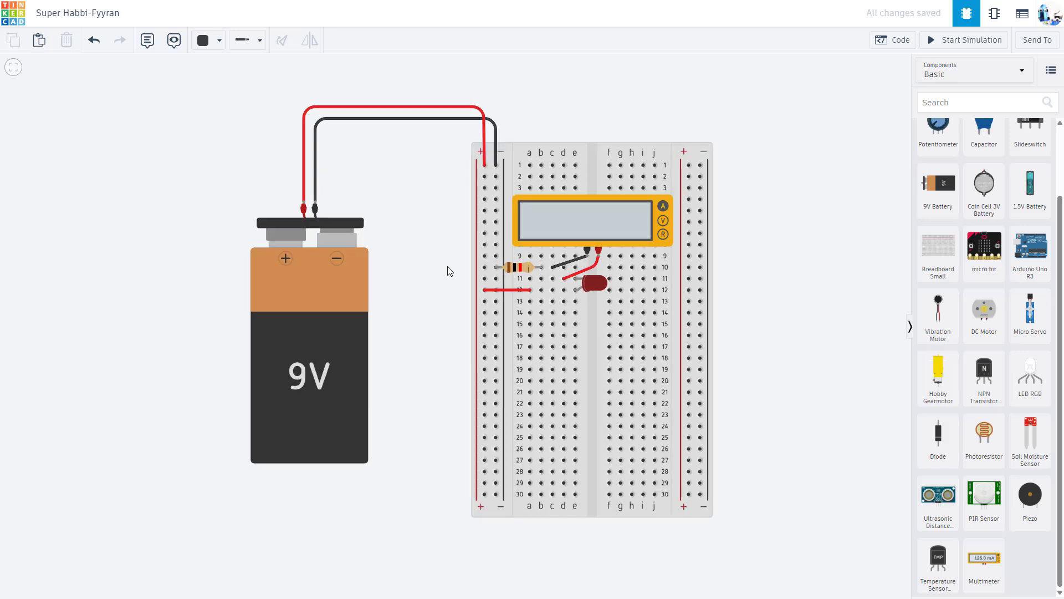
pyautogui.moveTo(450, 271); pyautogui.dragTo(433, 273)
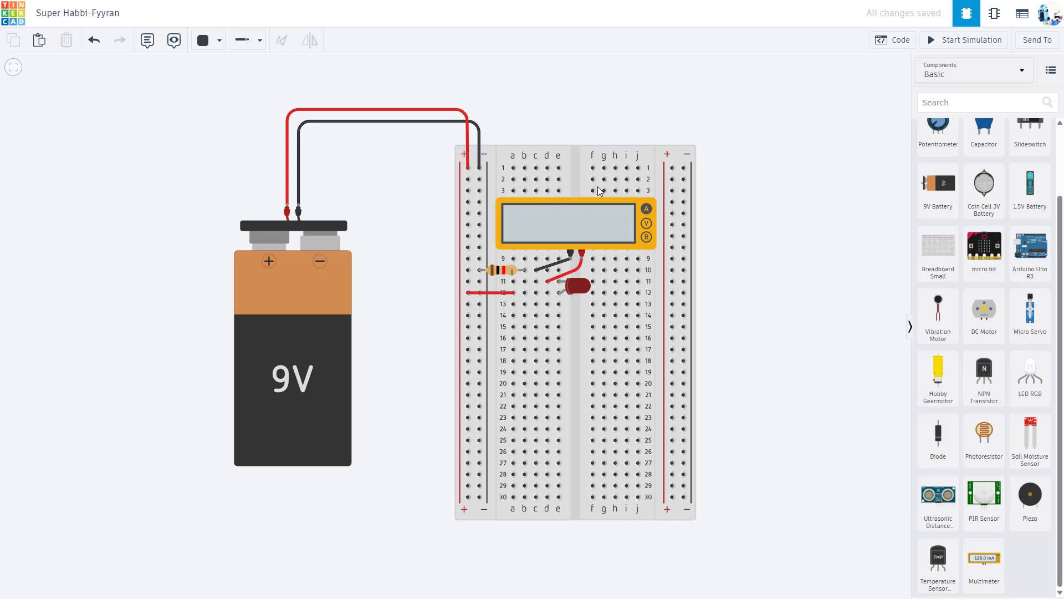
# Move the resistor off, wire row 10 column a to the left rail, and simulate for 915 mA
pyautogui.click(500, 272)
pyautogui.moveTo(501, 272); pyautogui.dragTo(420, 271)
pyautogui.click(513, 269)
pyautogui.click(479, 270)
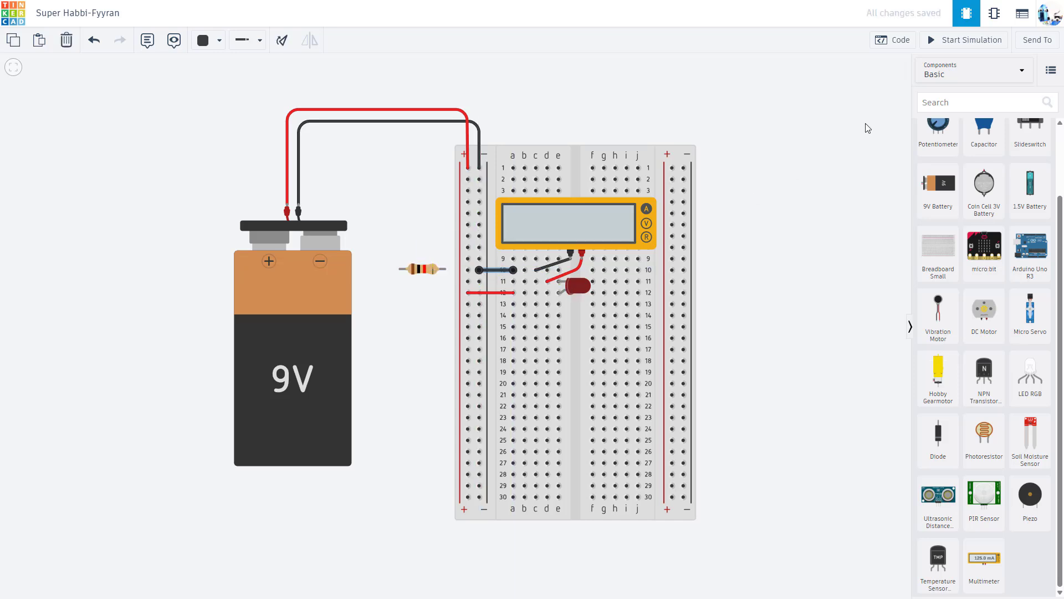
pyautogui.click(943, 46)
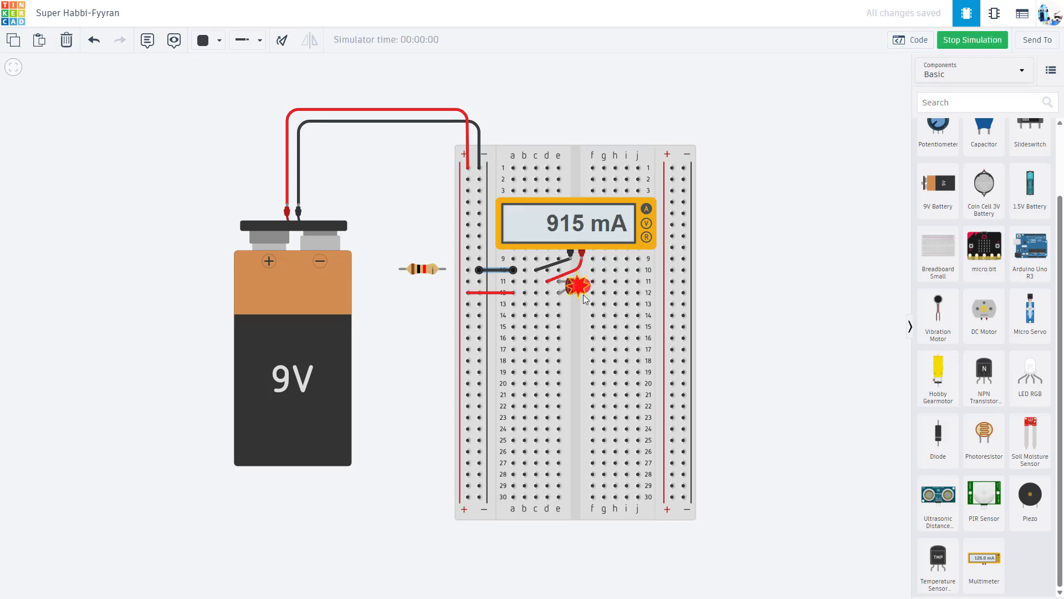
pyautogui.moveTo(579, 286)
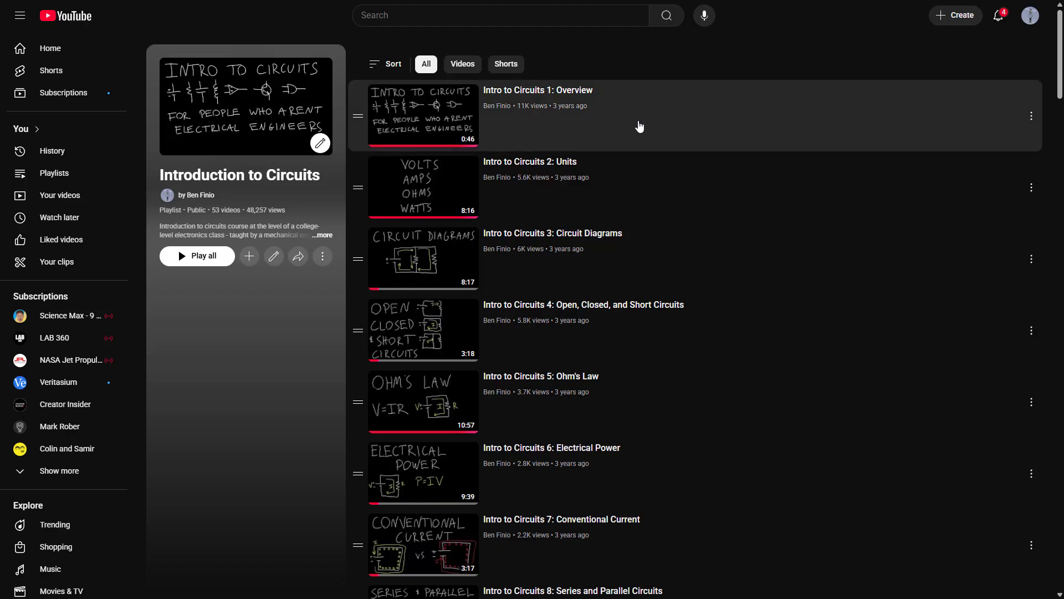
pyautogui.scroll(-4, 631, 150)
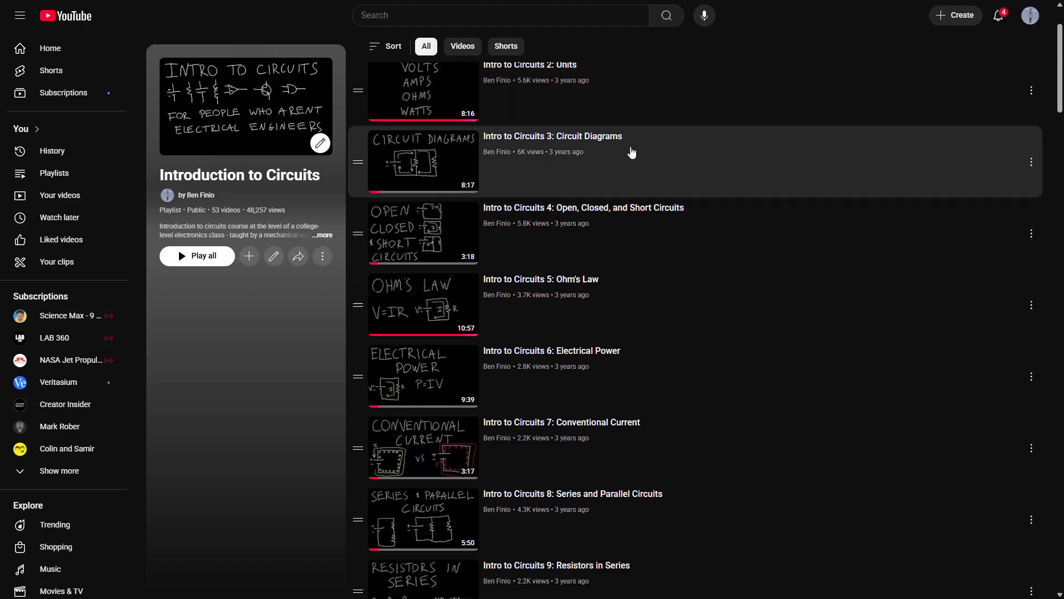
pyautogui.scroll(-3, 632, 164)
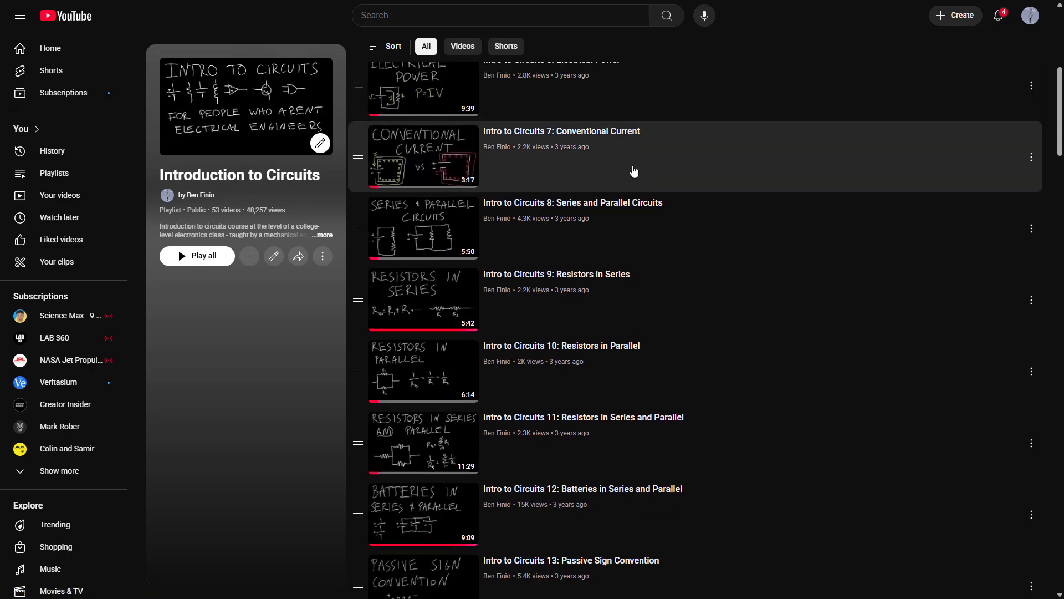
pyautogui.scroll(-1, 637, 183)
pyautogui.scroll(-6, 645, 216)
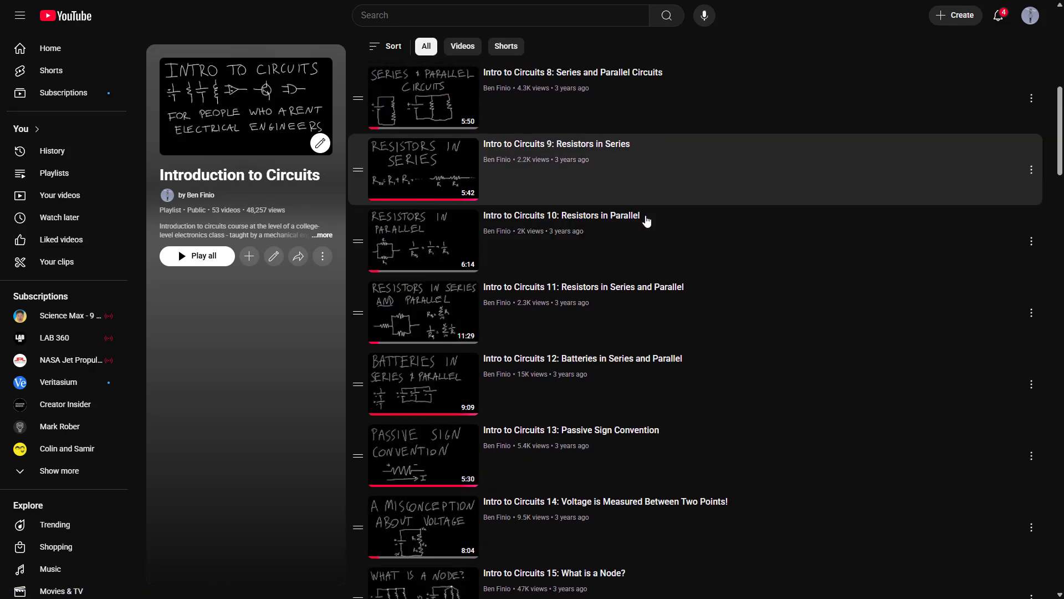
pyautogui.scroll(-1, 648, 223)
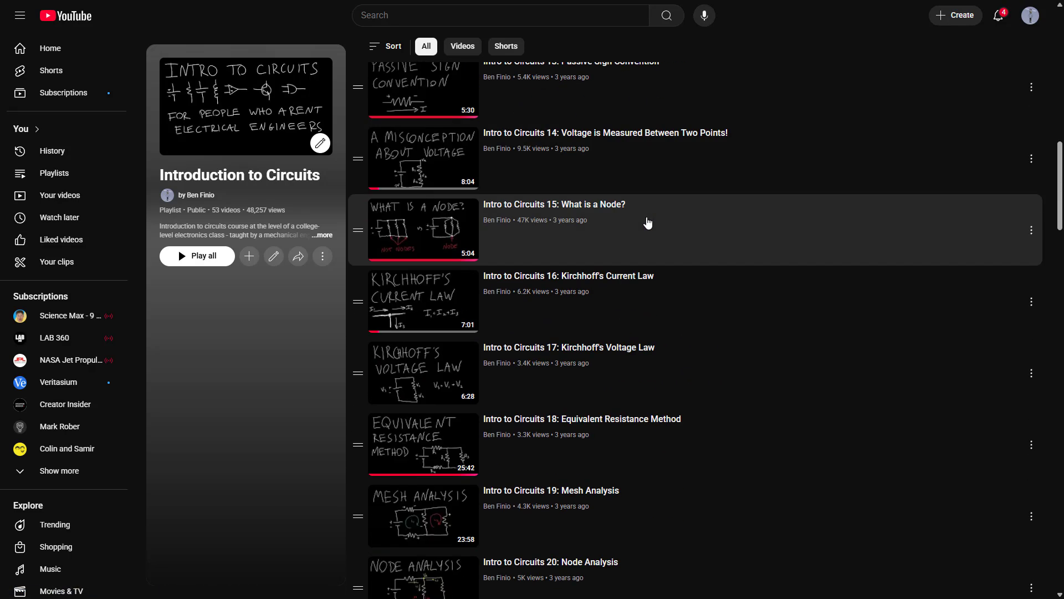
pyautogui.scroll(-5, 649, 225)
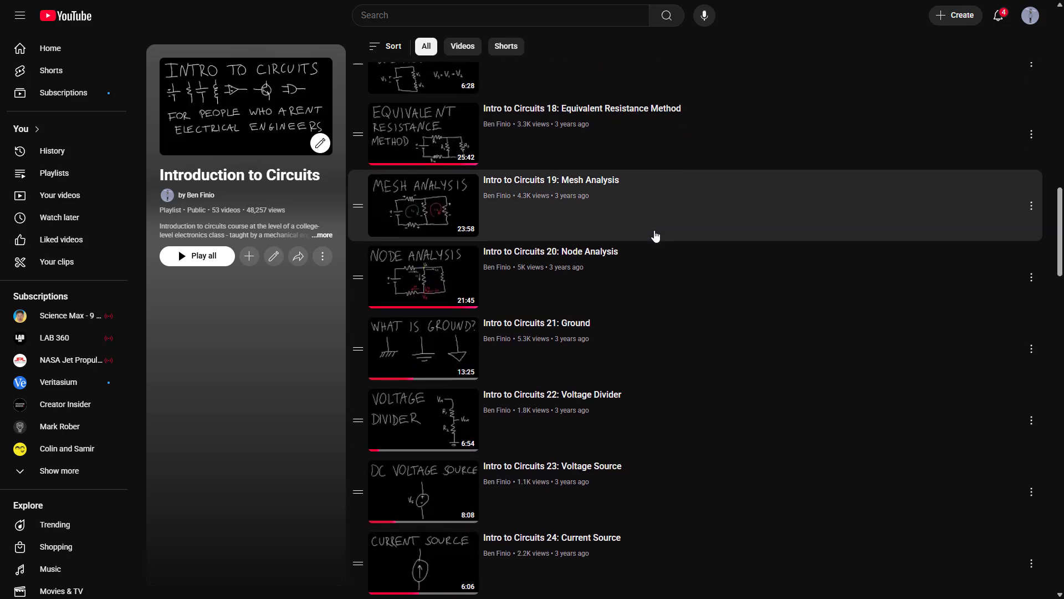
pyautogui.scroll(-9, 656, 236)
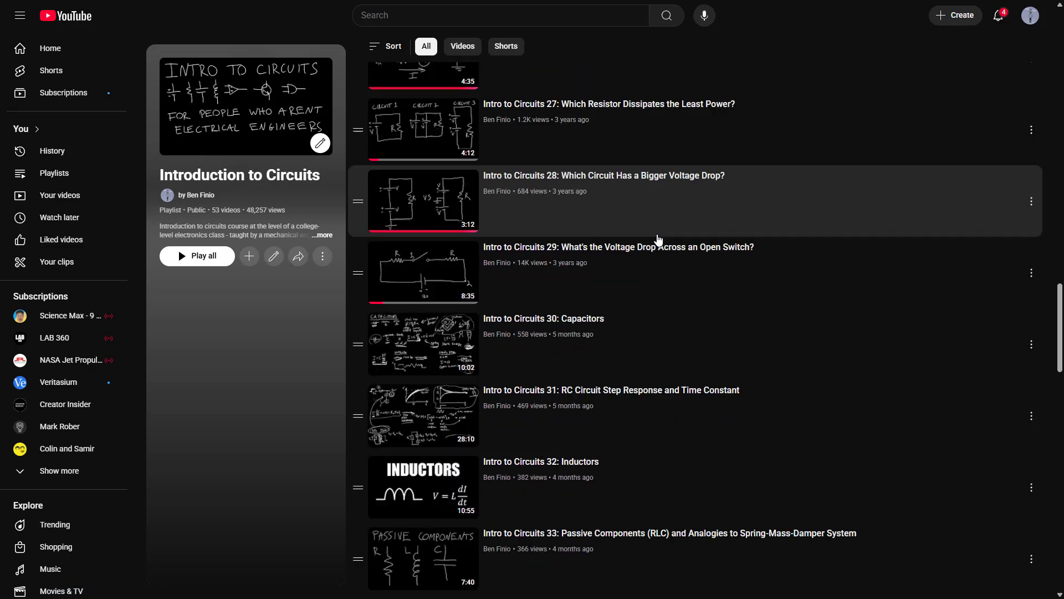
pyautogui.scroll(-6, 658, 240)
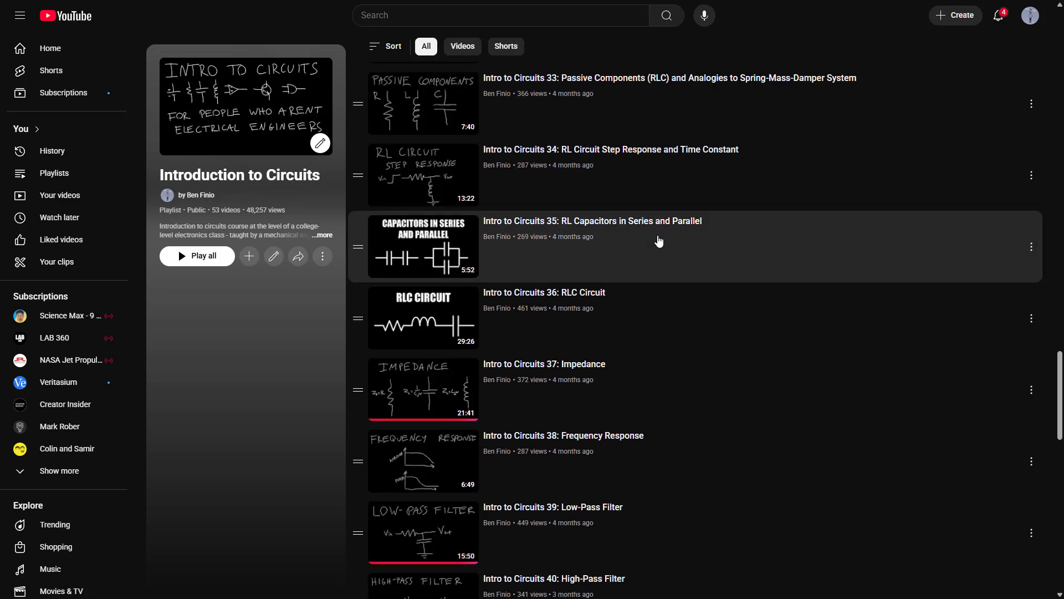
pyautogui.scroll(-8, 658, 241)
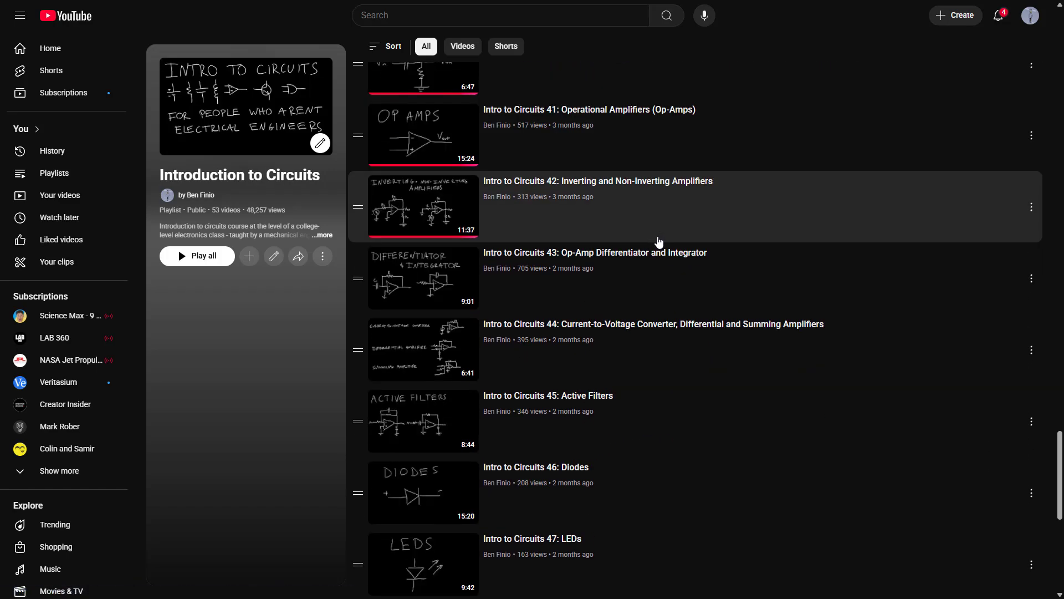
pyautogui.scroll(-7, 658, 241)
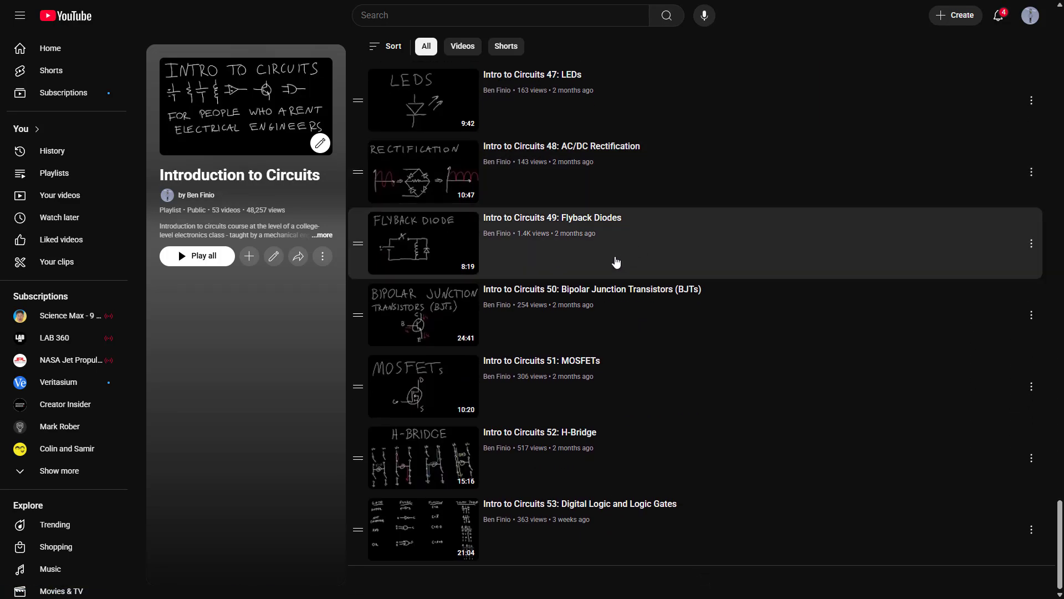
pyautogui.scroll(10, 546, 326)
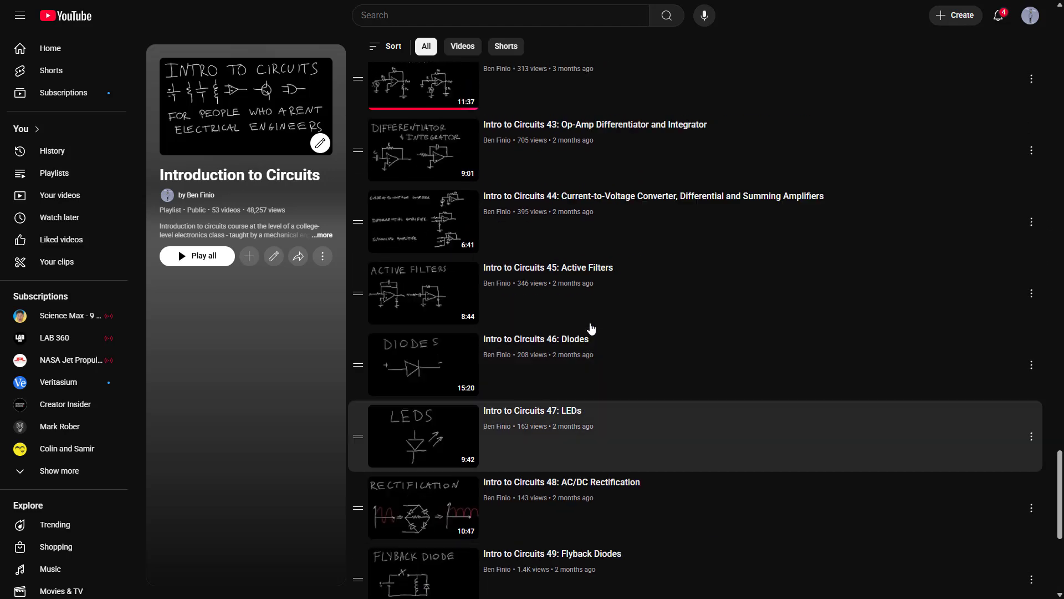
pyautogui.scroll(5, 590, 324)
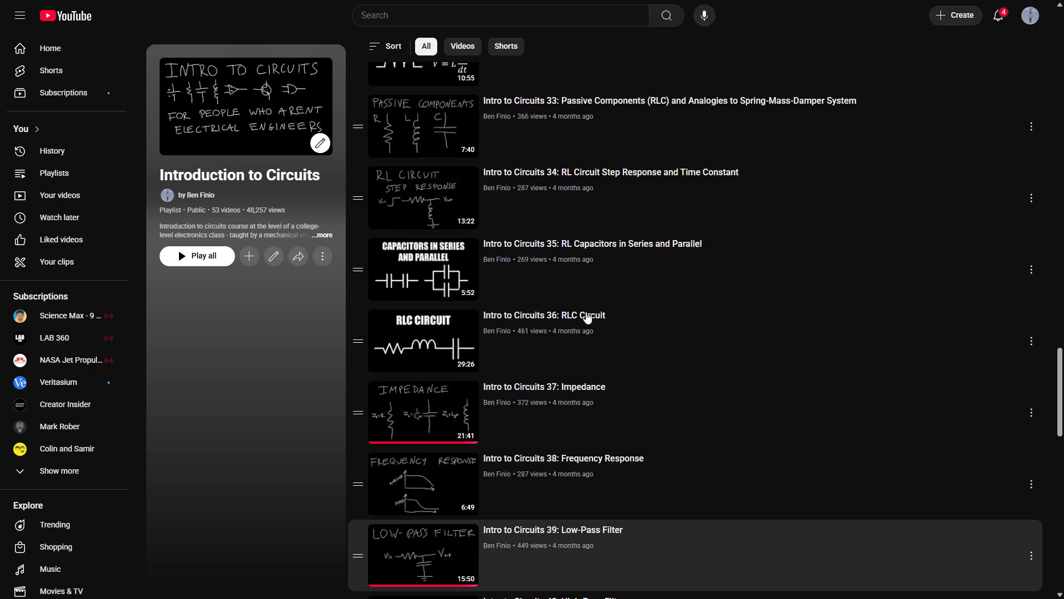
pyautogui.scroll(14, 587, 316)
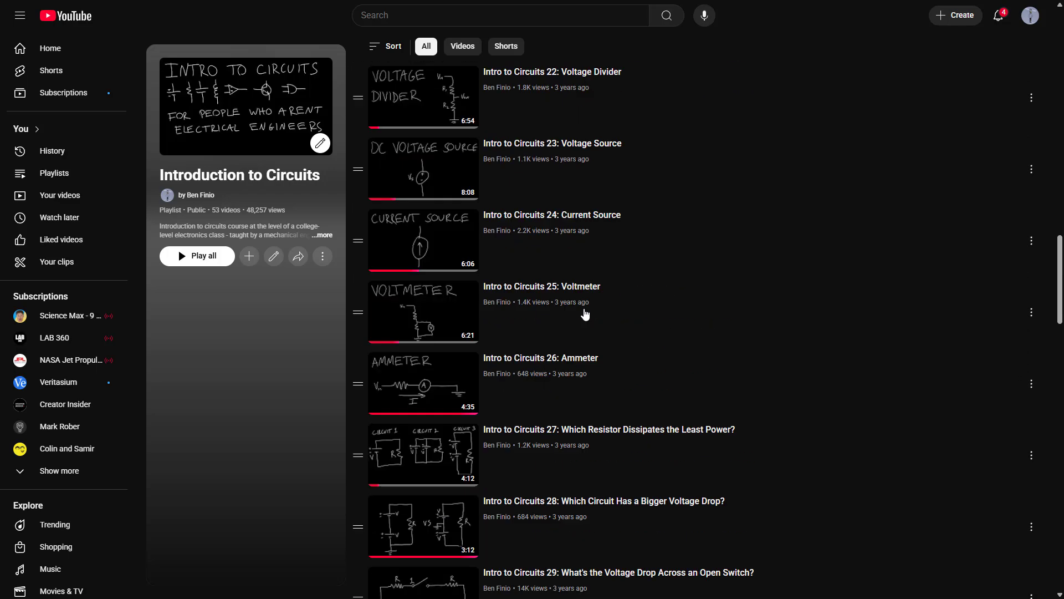
pyautogui.scroll(17, 585, 314)
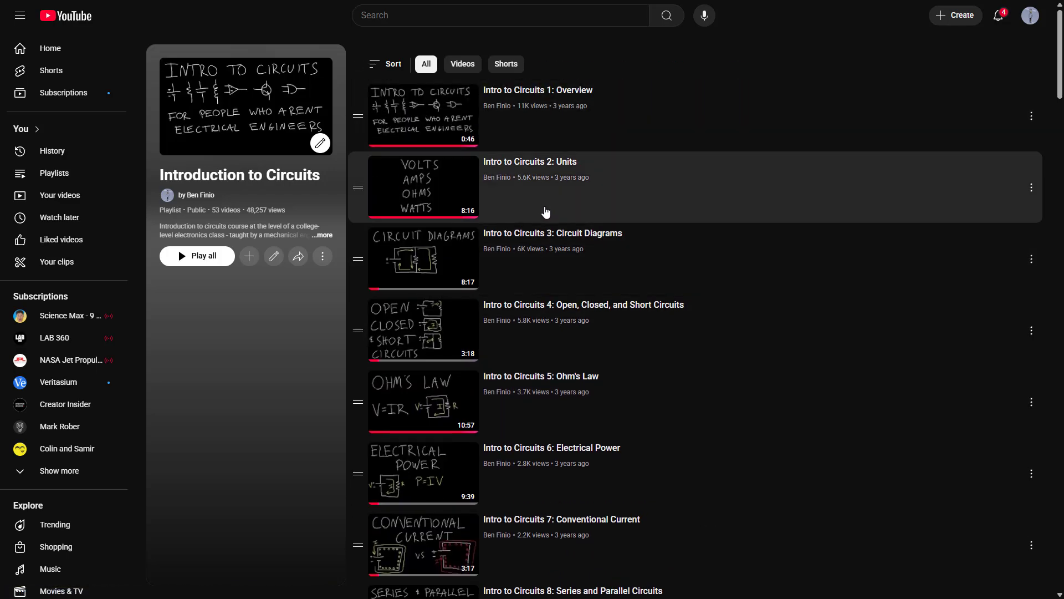
pyautogui.scroll(-3, 544, 216)
pyautogui.scroll(-2, 548, 233)
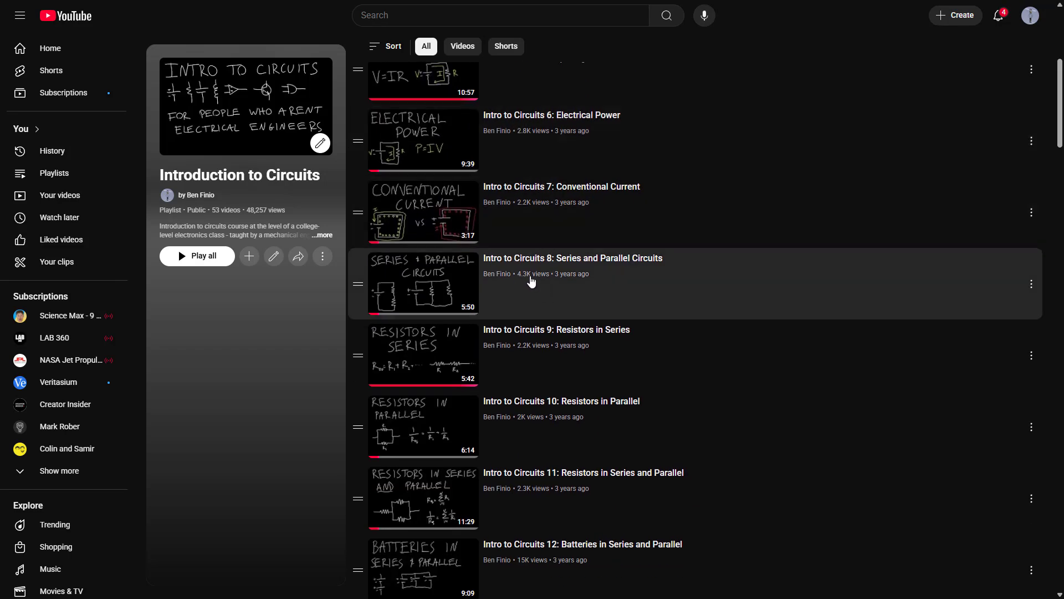
pyautogui.scroll(-5, 536, 278)
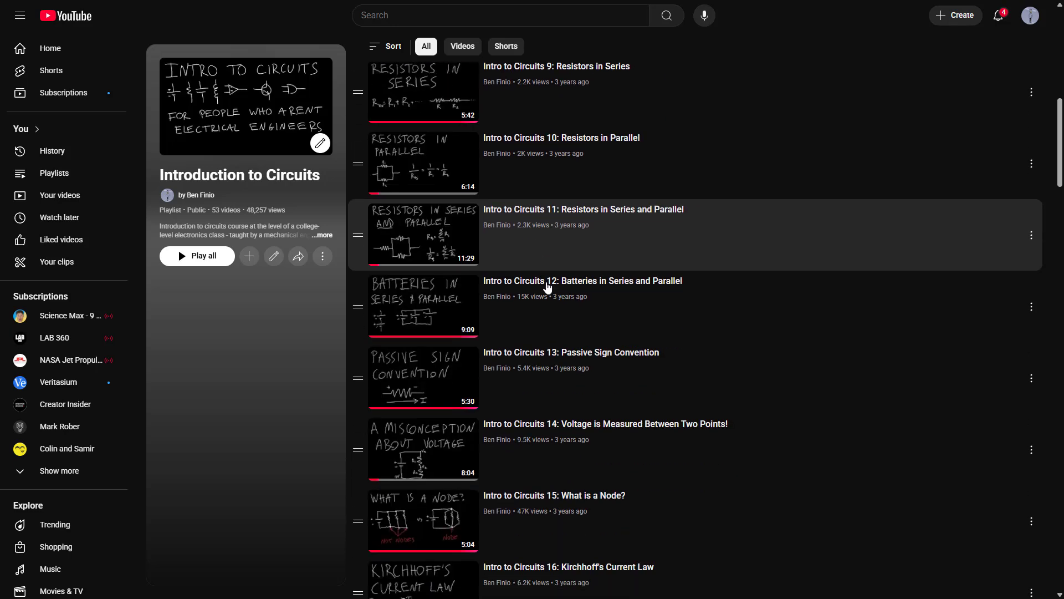
pyautogui.scroll(-5, 554, 293)
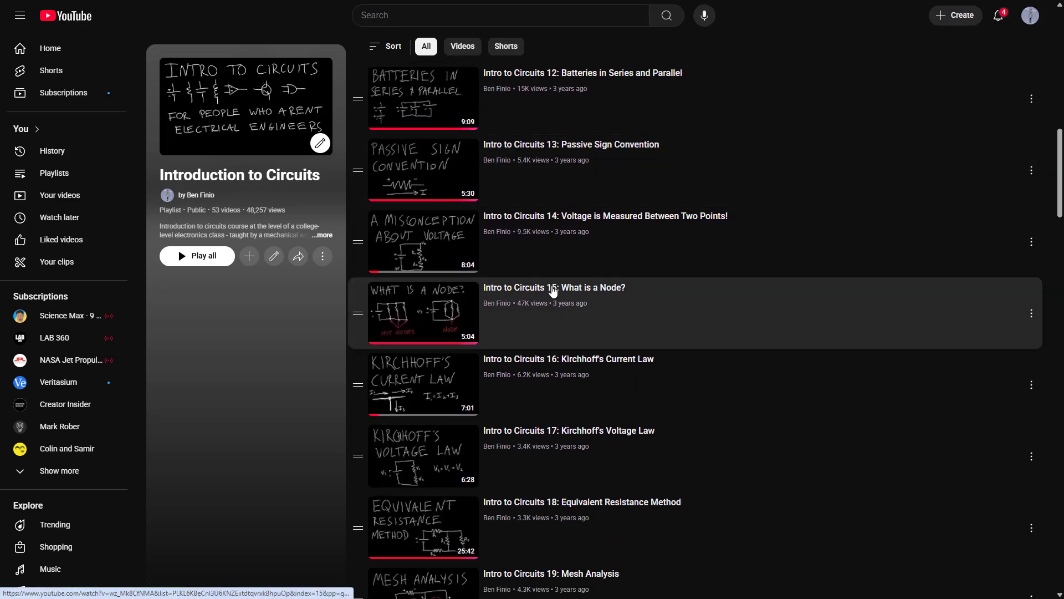
pyautogui.scroll(-2, 559, 294)
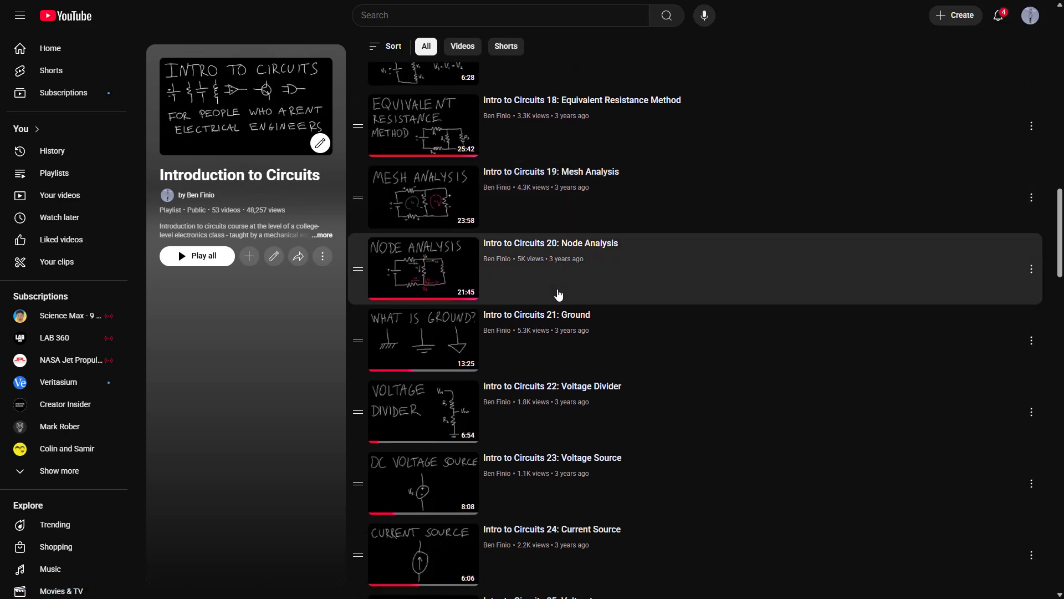
pyautogui.scroll(-4, 554, 291)
pyautogui.scroll(-5, 547, 287)
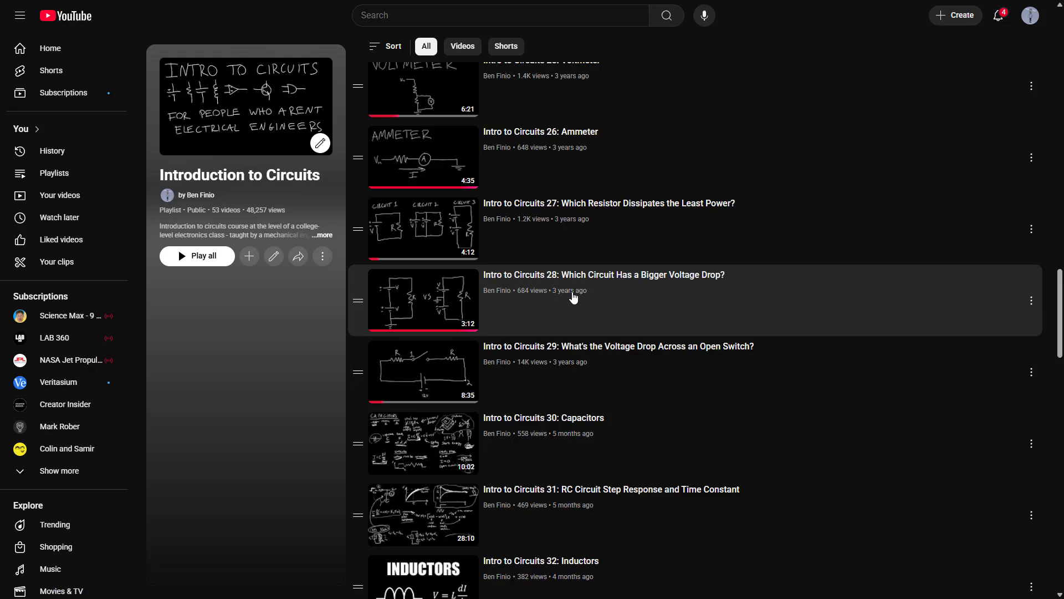
pyautogui.scroll(-2, 598, 300)
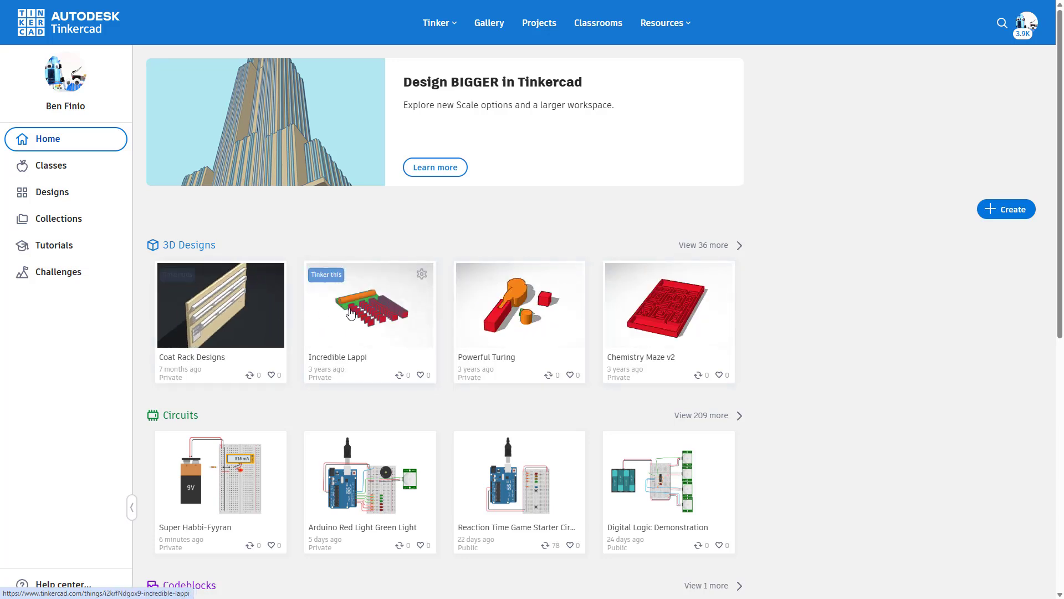
# Browse the dashboard's saved projects and close the Create new-project menu without choosing anything
pyautogui.scroll(-2, 423, 332)
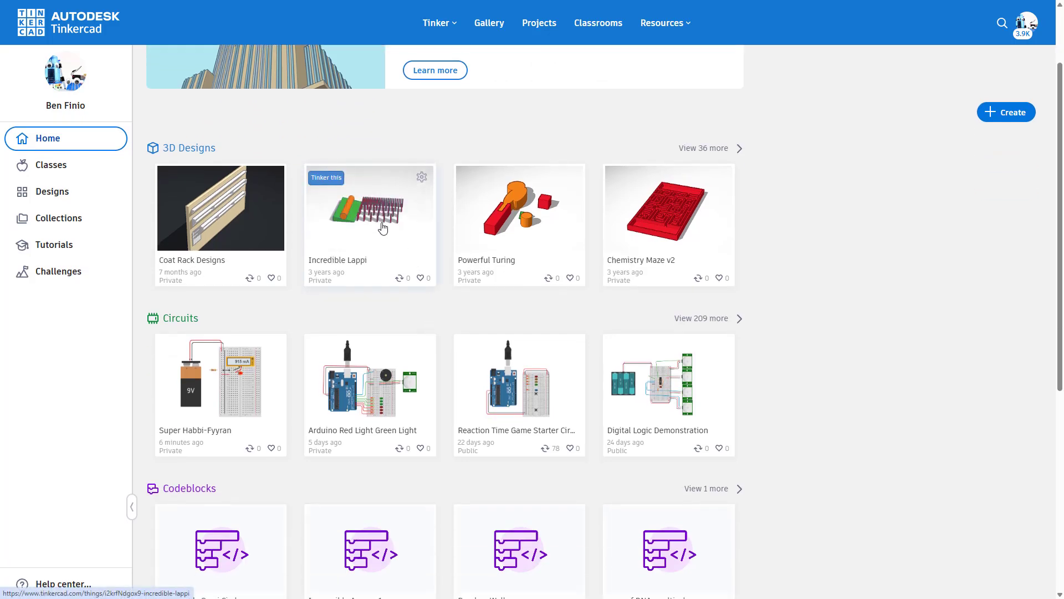
pyautogui.scroll(-2, 384, 235)
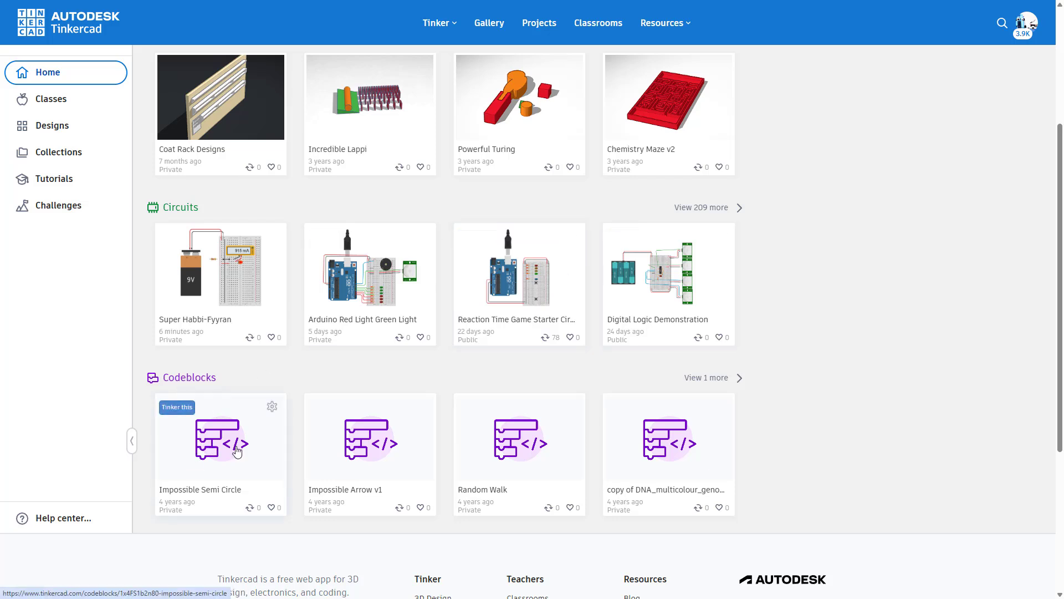
pyautogui.scroll(2, 498, 433)
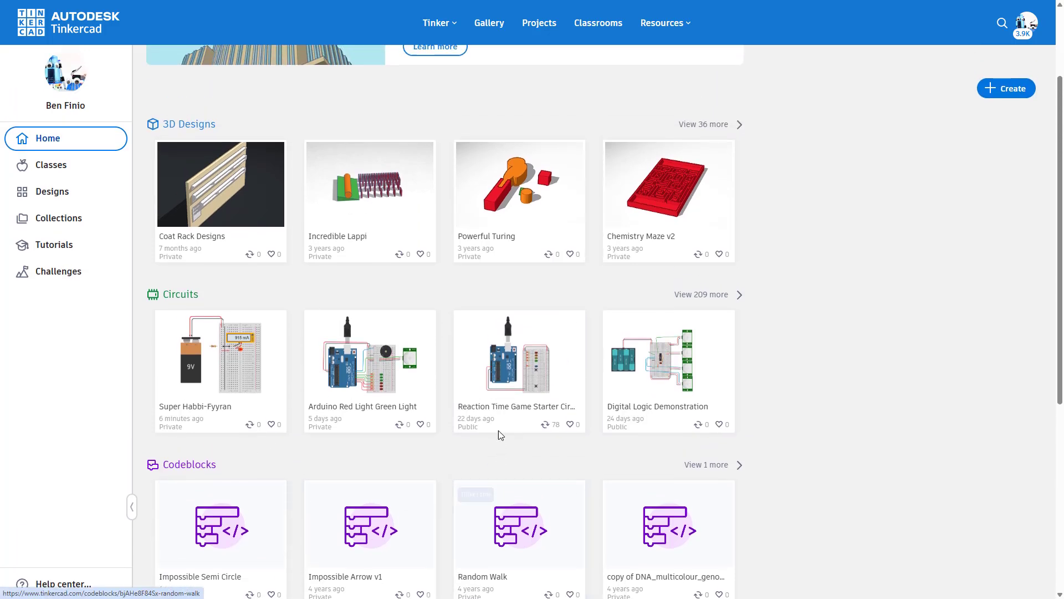
pyautogui.scroll(1, 277, 233)
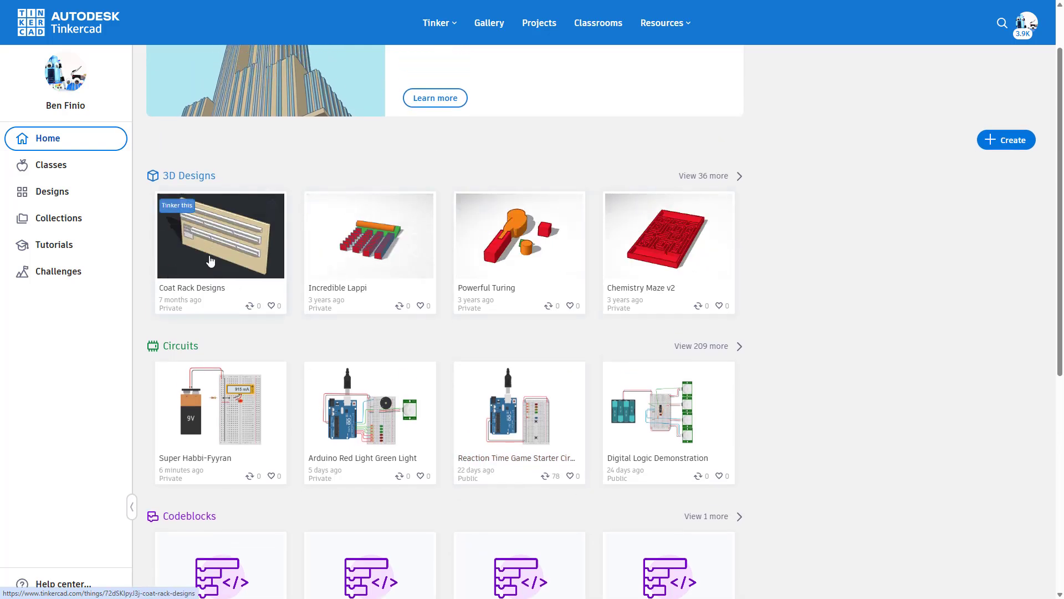
pyautogui.scroll(1, 266, 391)
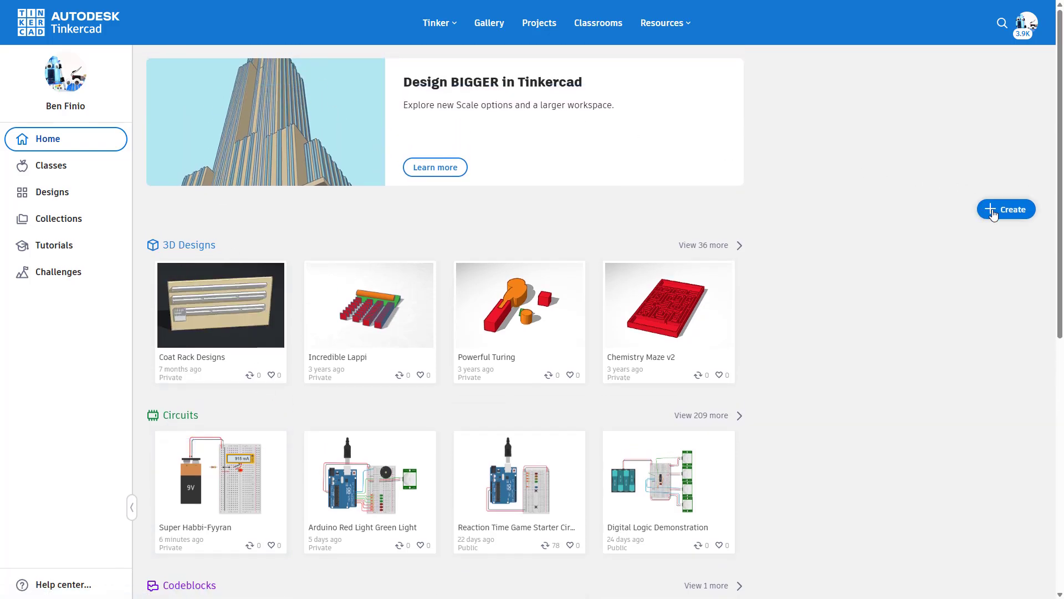
pyautogui.click(993, 215)
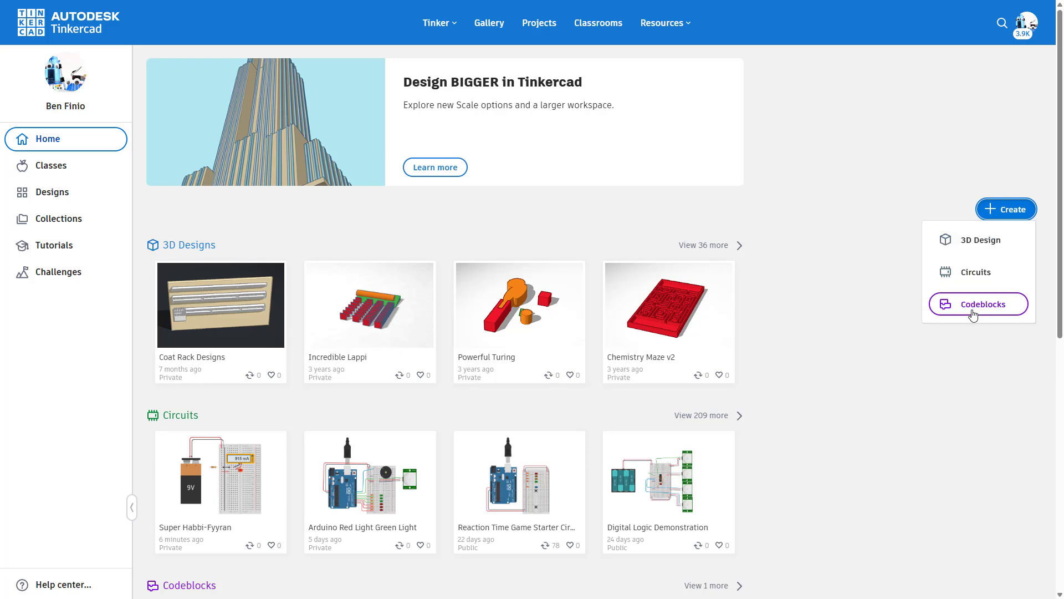
pyautogui.click(849, 201)
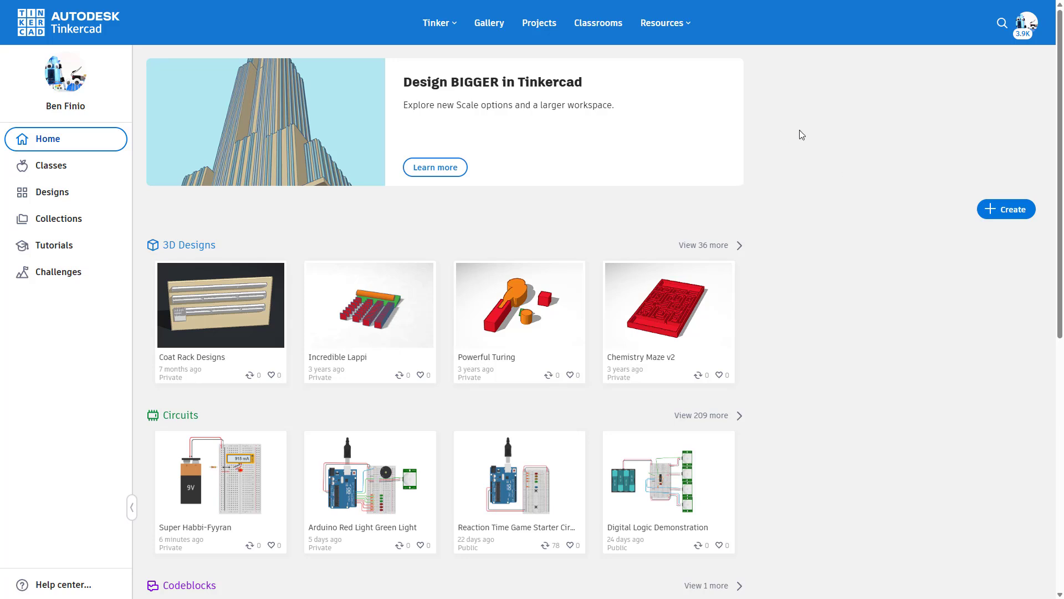
# Visit the Tinkercad Classrooms page and scroll through its contents
pyautogui.click(600, 27)
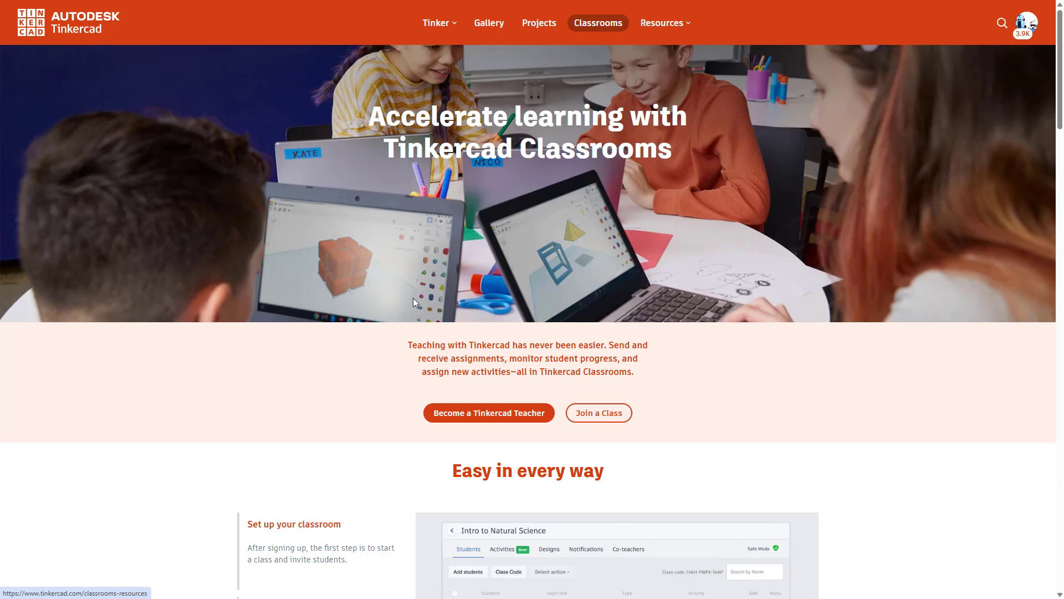
pyautogui.scroll(-3, 444, 338)
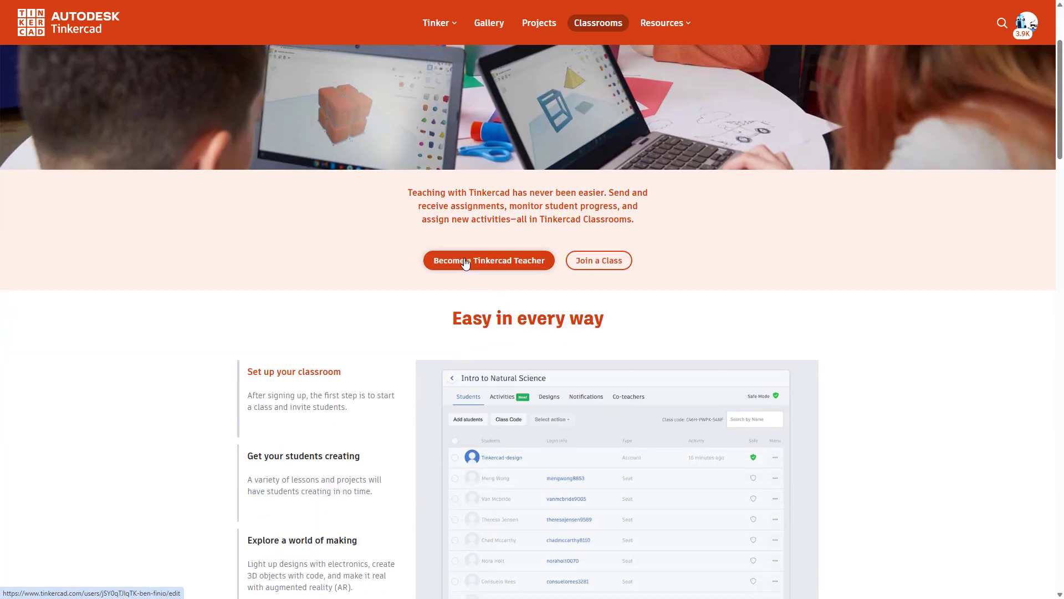
pyautogui.scroll(-2, 394, 309)
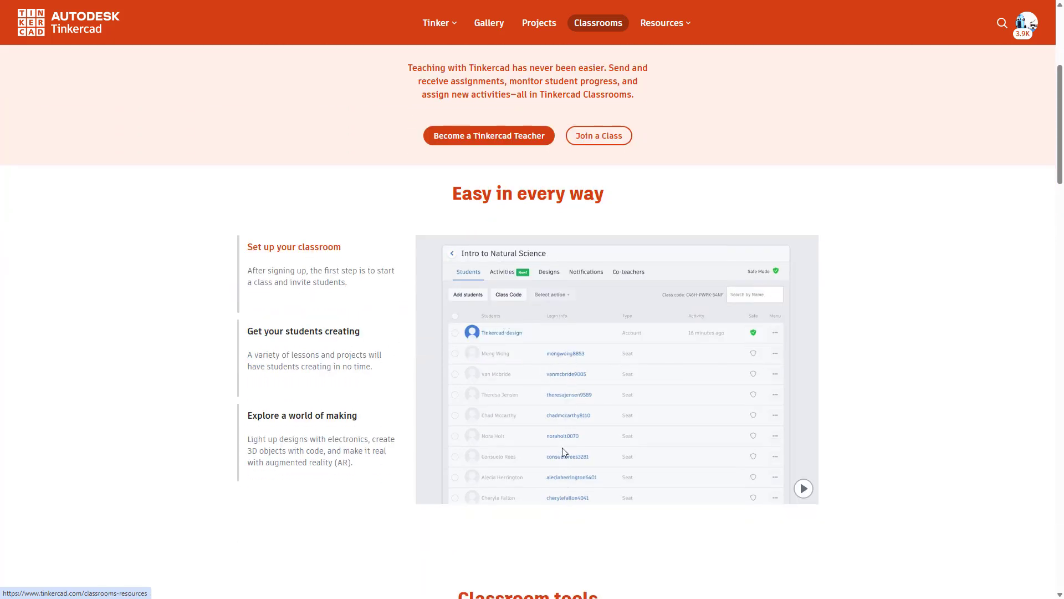
pyautogui.scroll(5, 564, 401)
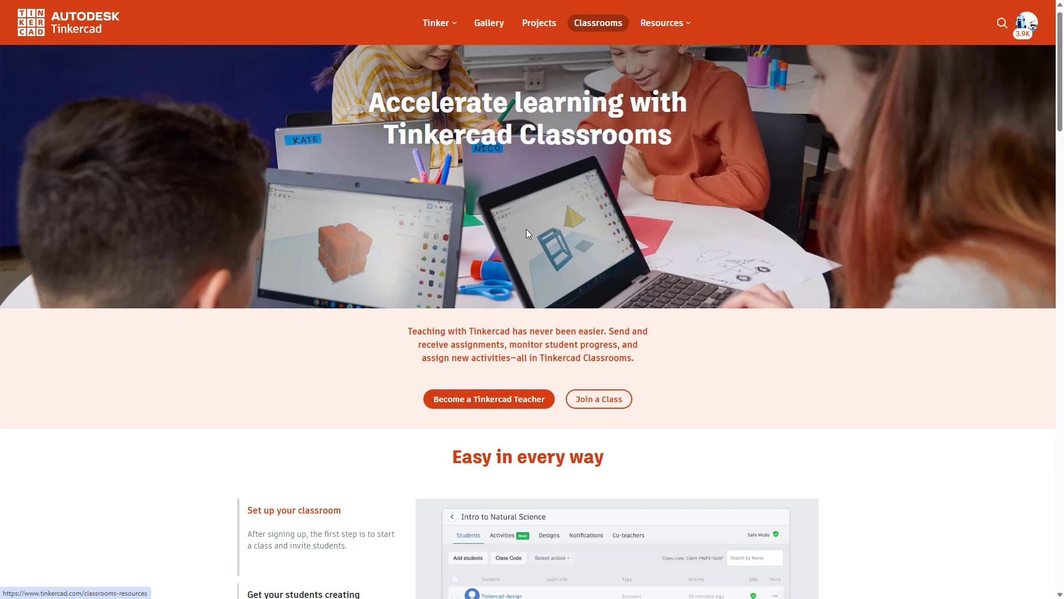
pyautogui.scroll(1, 557, 239)
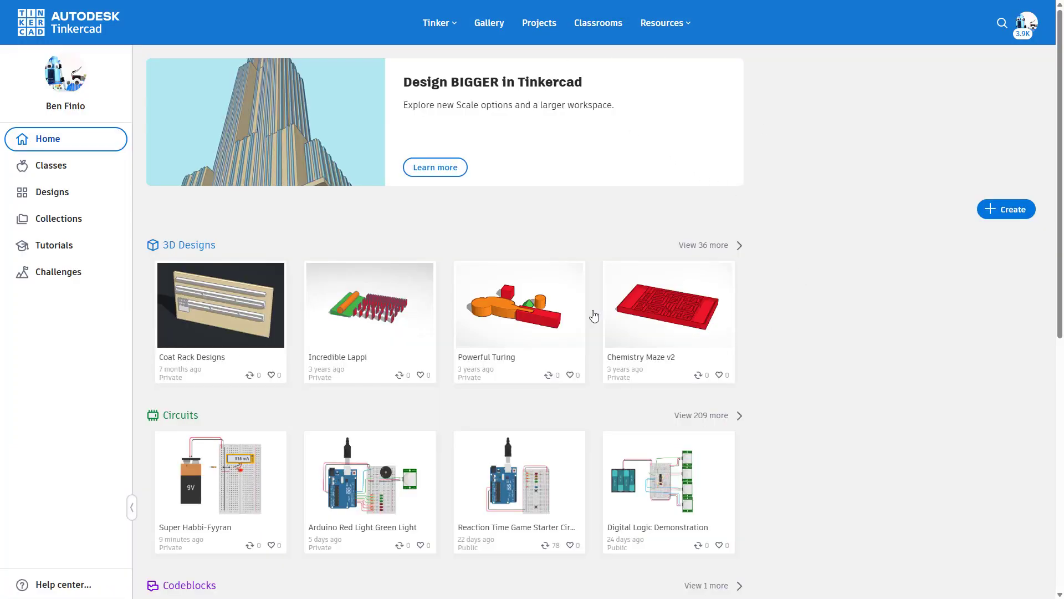
# Create a new Circuits design and close the 'Discover pre-made circuits' tip
pyautogui.click(986, 211)
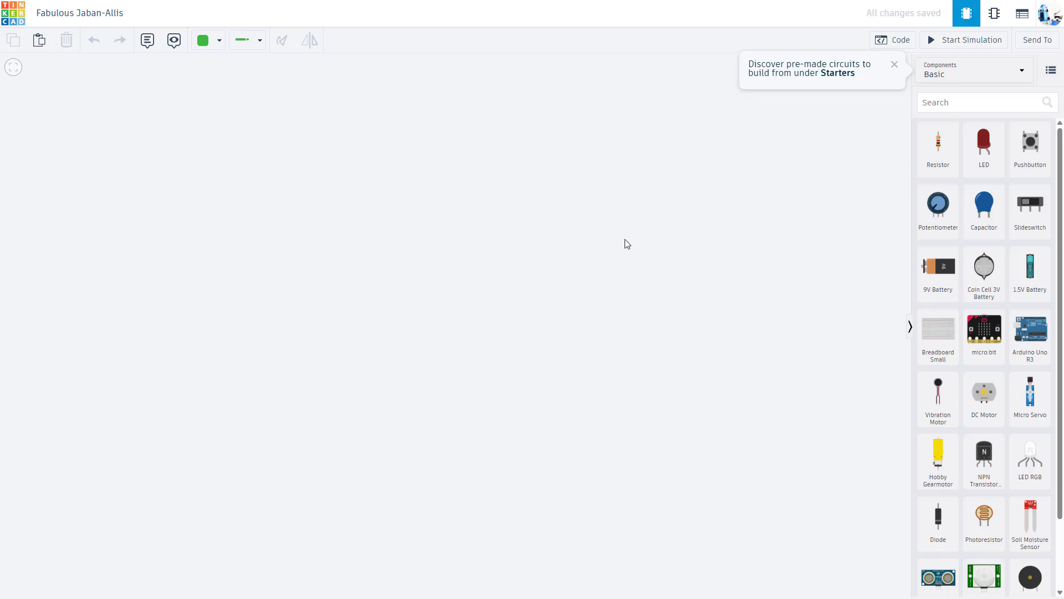
pyautogui.click(895, 65)
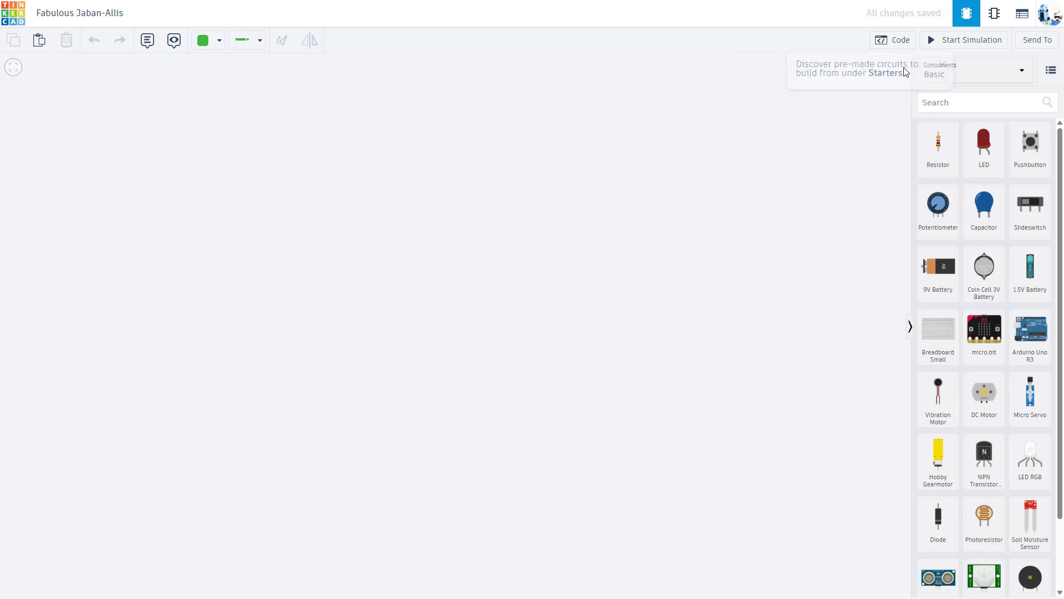
# Change the project title at top-left to 'My First Circuit'
pyautogui.click(79, 14)
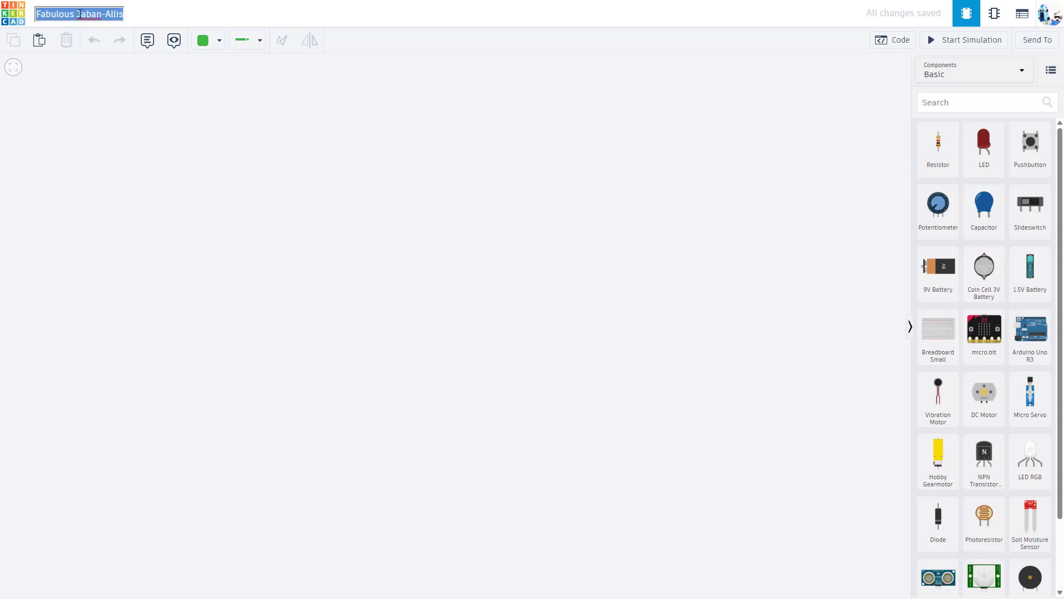
pyautogui.write('My First Circuit')
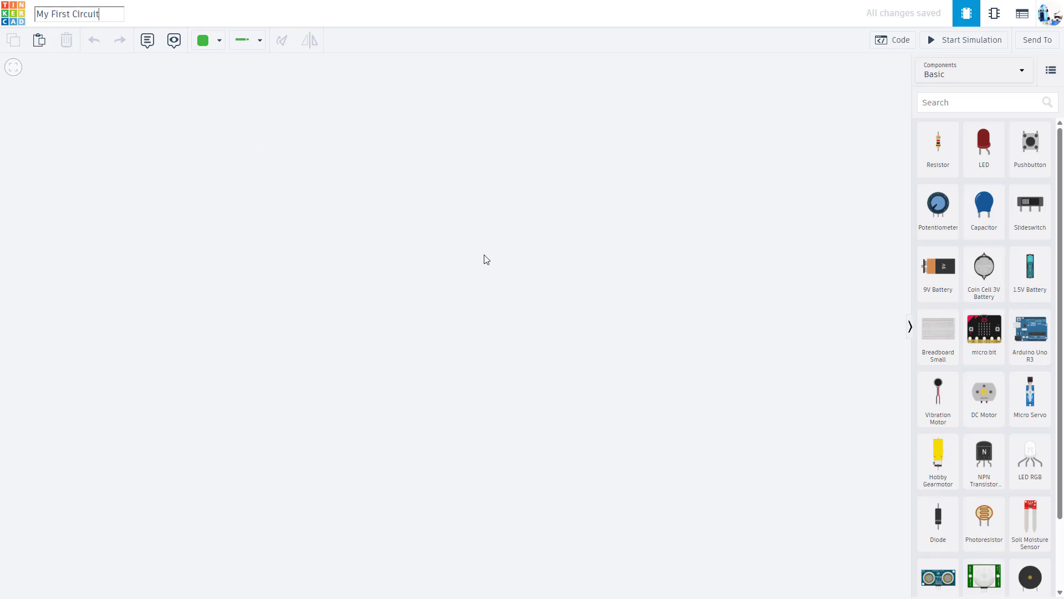
pyautogui.press('Return')
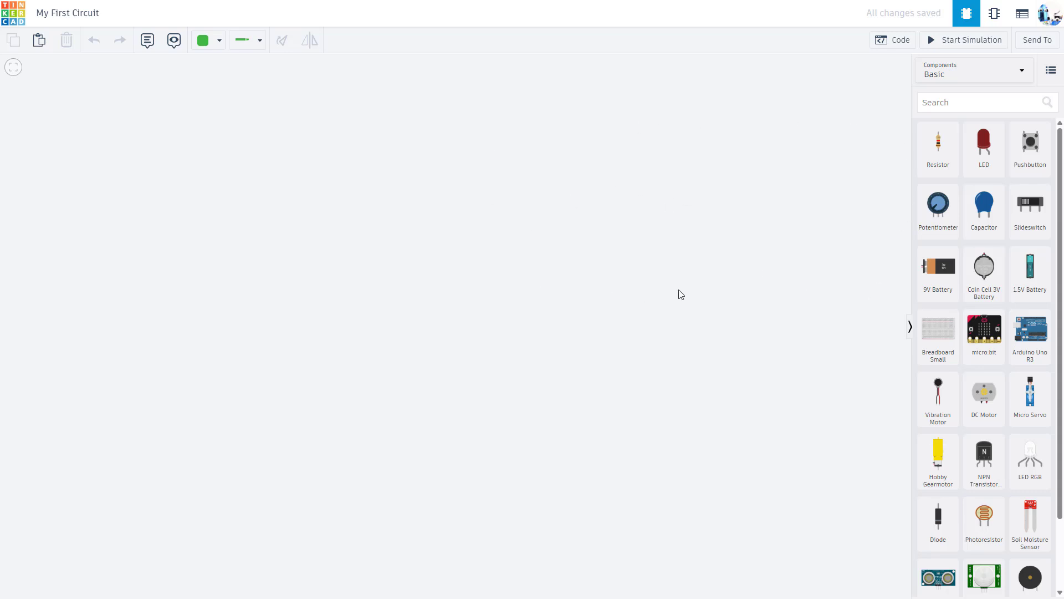
# Add a 9V battery to the canvas, turn it upright, and move it up and right
pyautogui.moveTo(939, 276); pyautogui.dragTo(293, 253)
pyautogui.scroll(-2, 428, 258)
pyautogui.scroll(4, 428, 258)
pyautogui.scroll(-2, 431, 258)
pyautogui.scroll(2, 431, 259)
pyautogui.moveTo(451, 138); pyautogui.dragTo(454, 198)
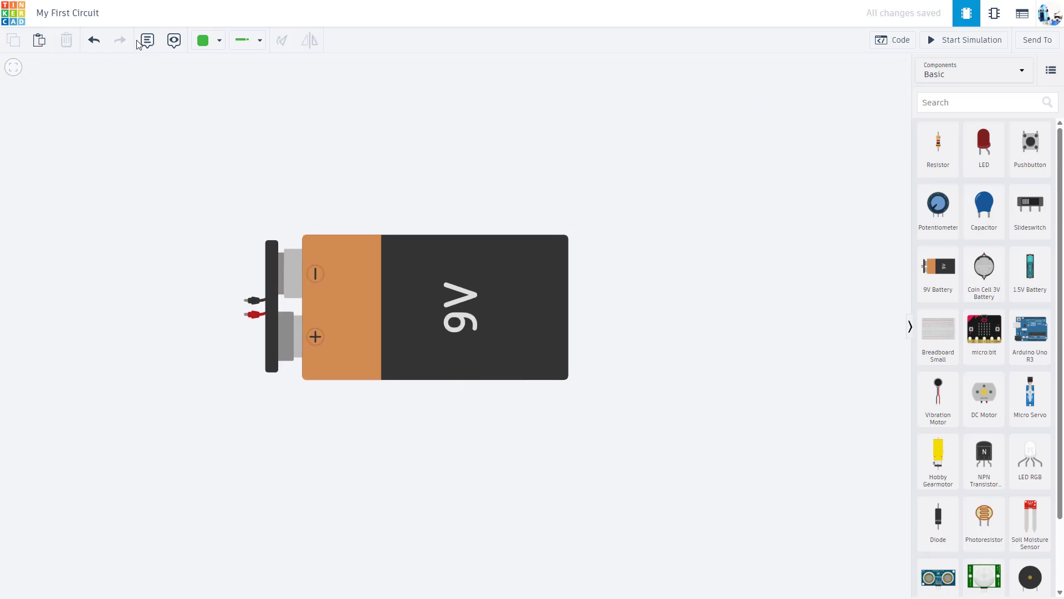
pyautogui.click(415, 292)
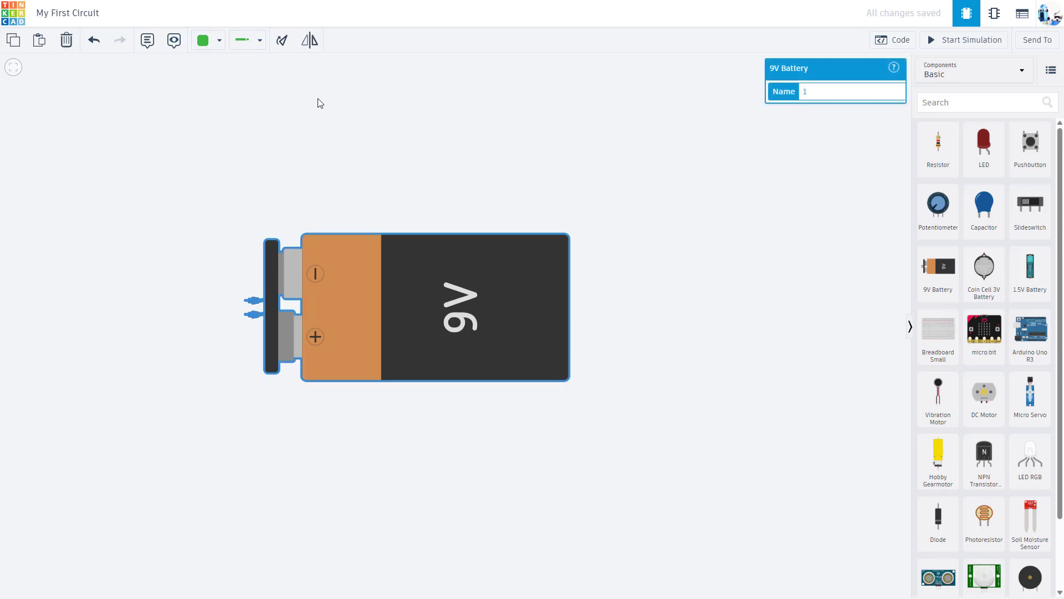
pyautogui.click(285, 47)
pyautogui.click(287, 46)
pyautogui.click(287, 47)
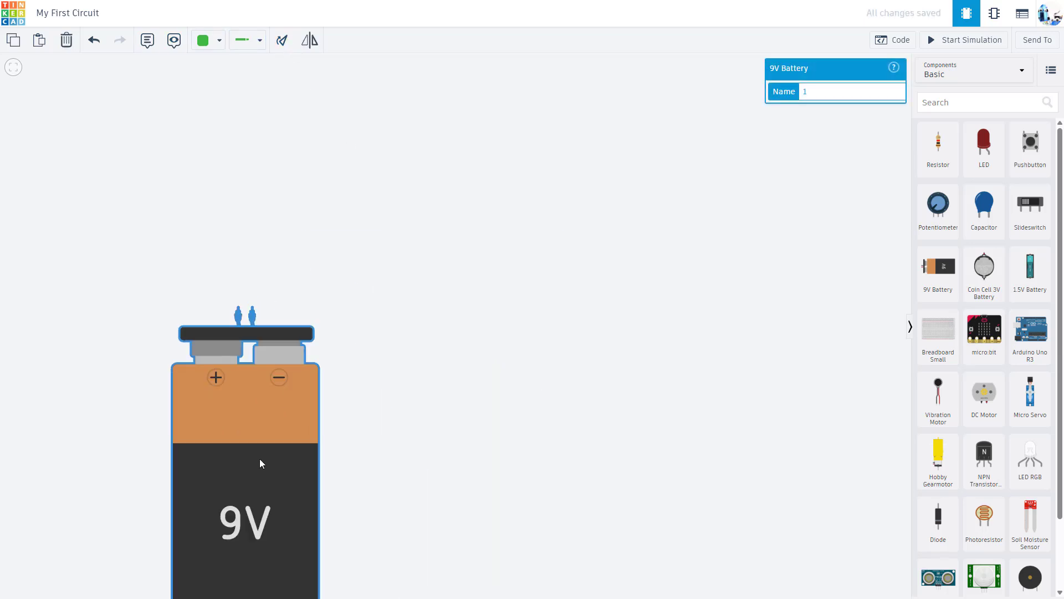
pyautogui.moveTo(261, 463); pyautogui.dragTo(356, 361)
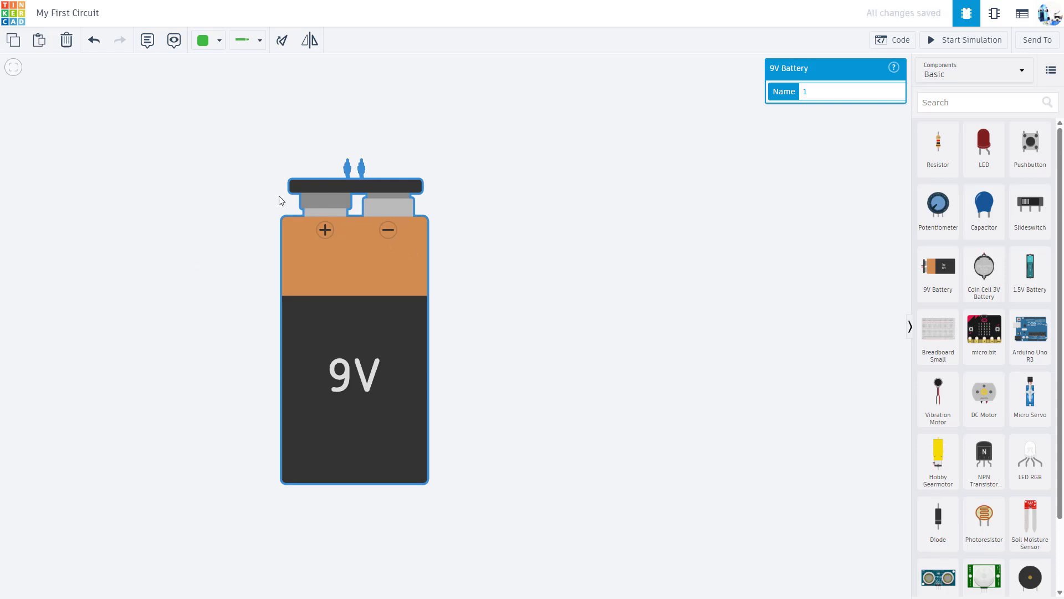
pyautogui.click(497, 230)
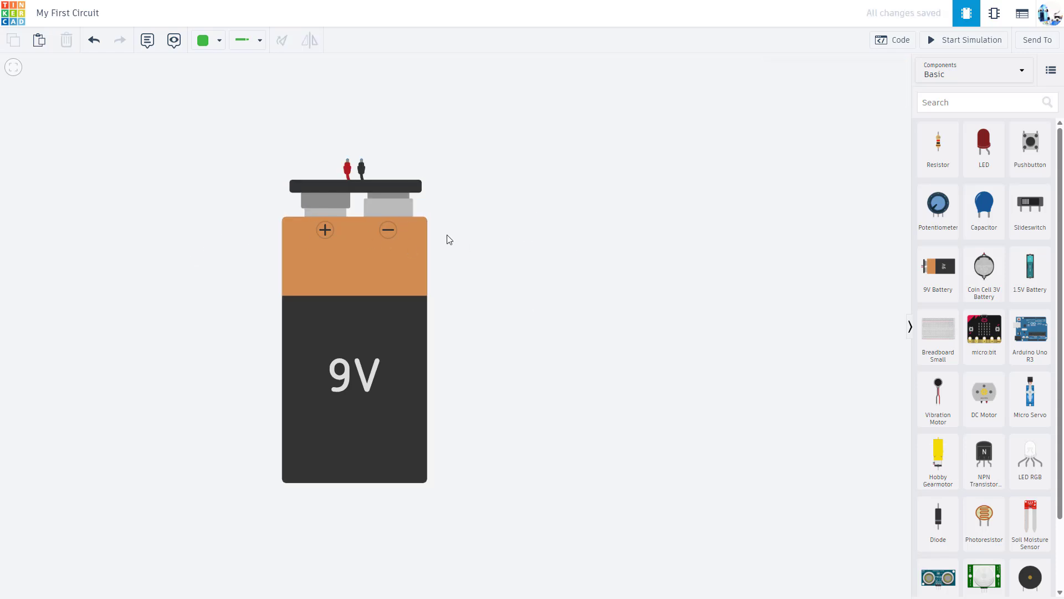
# Rotate the battery onto its side with terminals facing right and shift it down-left
pyautogui.moveTo(514, 198); pyautogui.dragTo(492, 225)
pyautogui.scroll(-2, 485, 262)
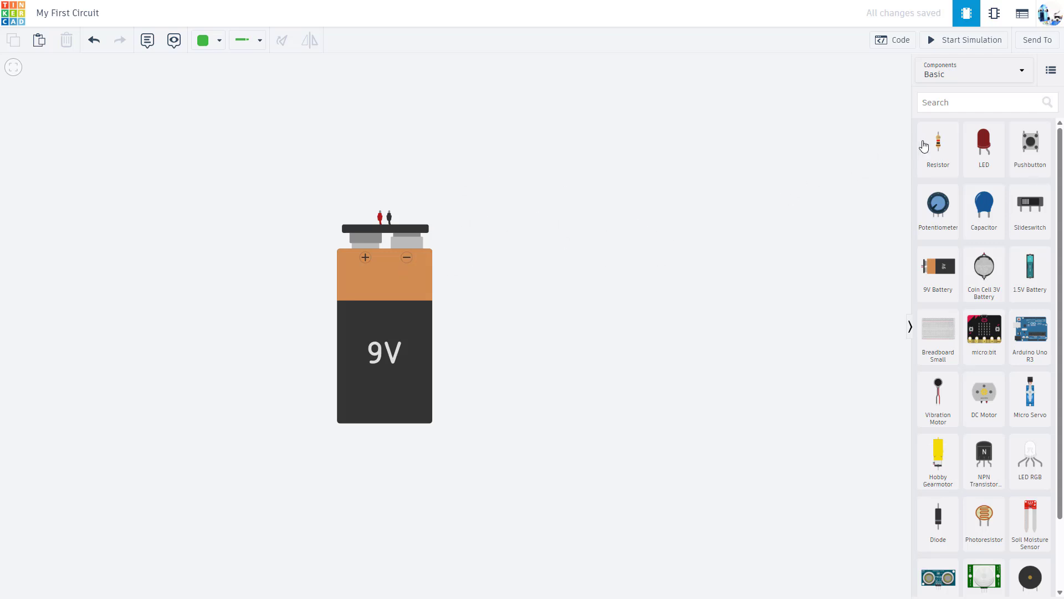
pyautogui.click(385, 314)
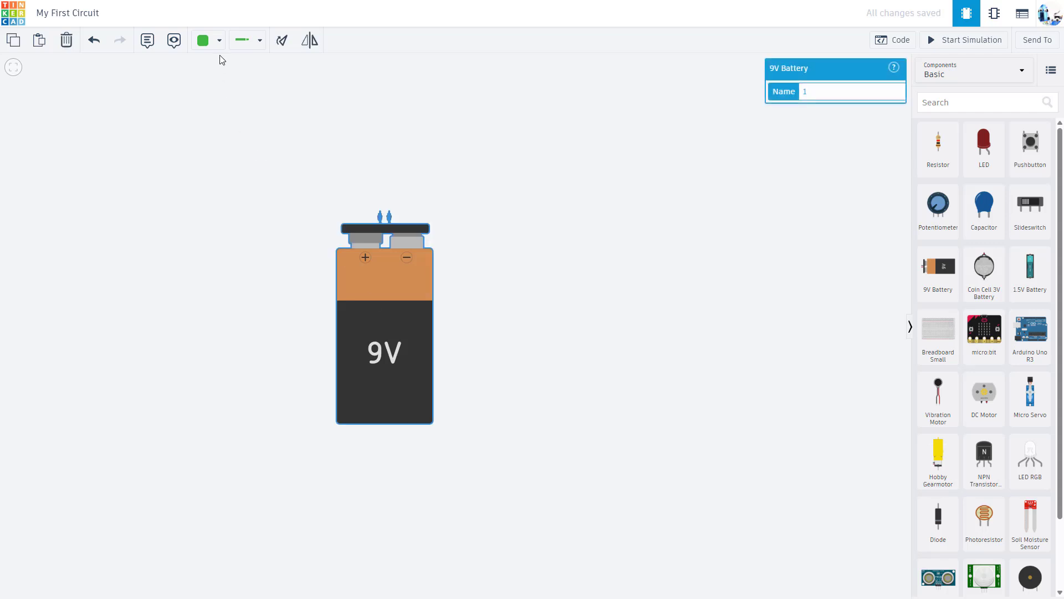
pyautogui.click(279, 45)
pyautogui.click(278, 44)
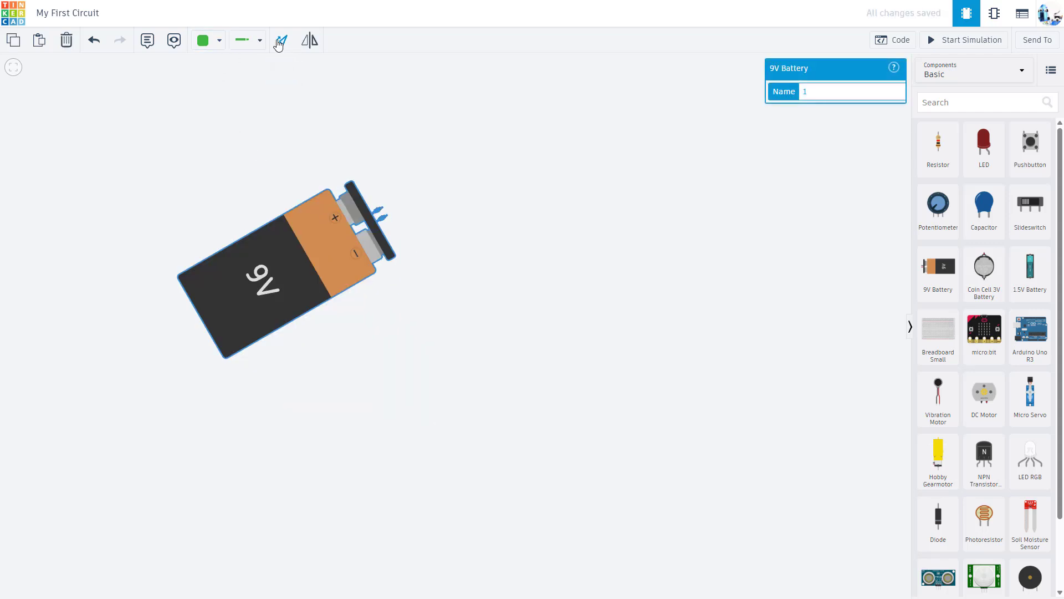
pyautogui.click(279, 44)
pyautogui.moveTo(298, 235); pyautogui.dragTo(275, 305)
pyautogui.click(521, 291)
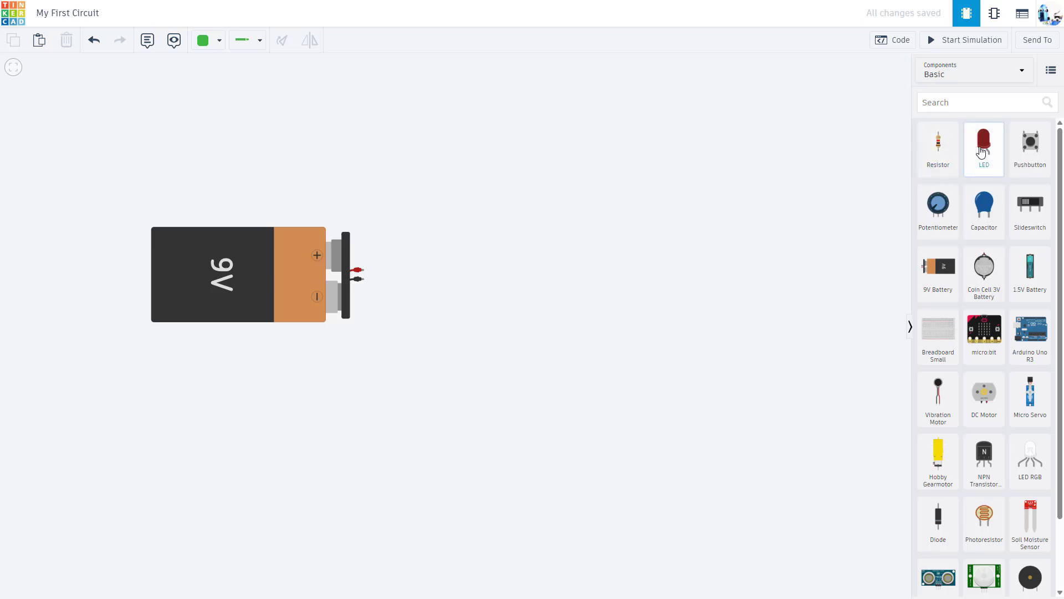
# Add a resistor and a red LED to the canvas
pyautogui.moveTo(937, 145); pyautogui.dragTo(488, 364)
pyautogui.click(885, 209)
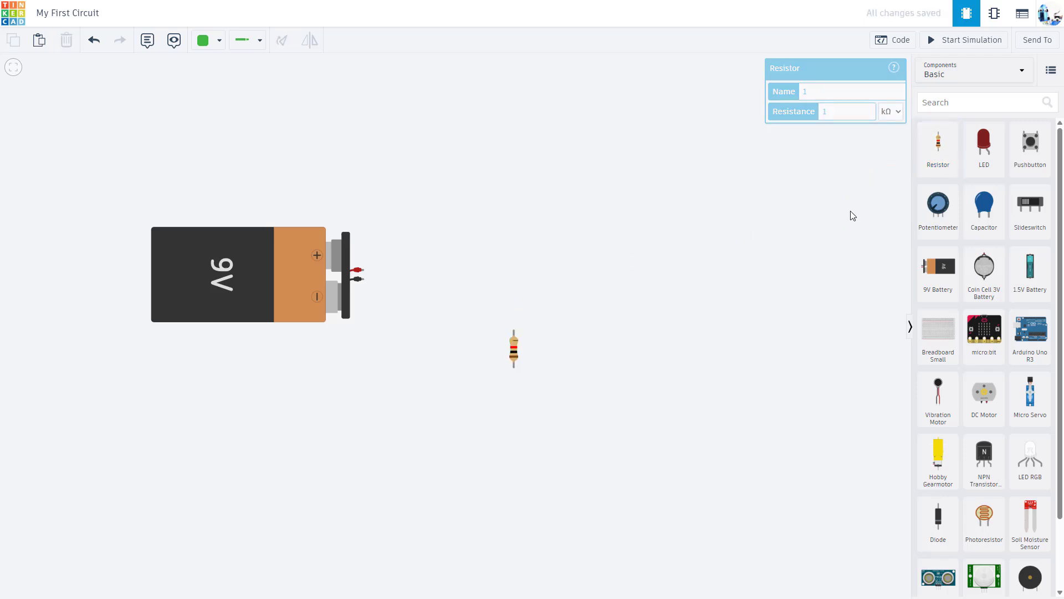
pyautogui.moveTo(980, 152); pyautogui.dragTo(520, 253)
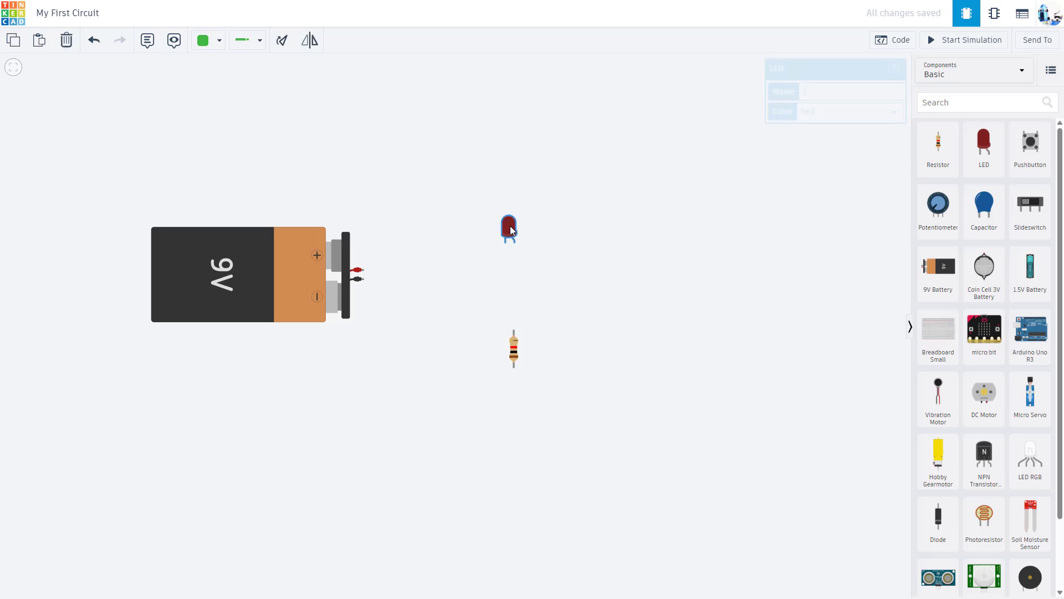
# Turn the LED horizontal and reposition the LED and resistor right of the battery
pyautogui.click(283, 43)
pyautogui.click(283, 44)
pyautogui.click(283, 43)
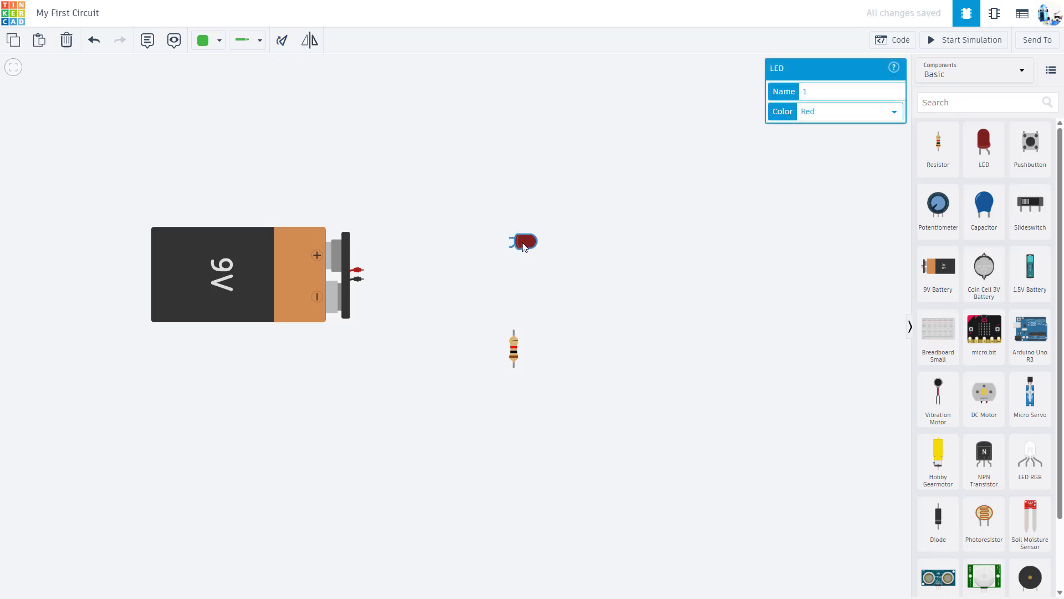
pyautogui.moveTo(524, 247); pyautogui.dragTo(459, 242)
pyautogui.click(514, 352)
pyautogui.click(447, 295)
pyautogui.scroll(2, 443, 292)
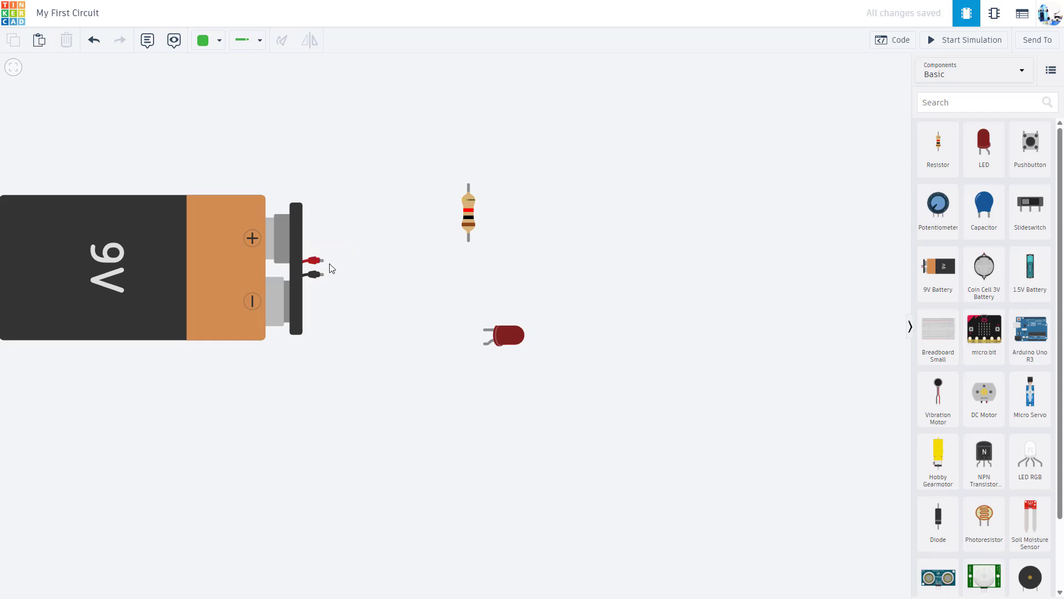
# Move the LED up level with the battery and the resistor down below it
pyautogui.moveTo(509, 336); pyautogui.dragTo(510, 299)
pyautogui.moveTo(468, 244); pyautogui.dragTo(473, 444)
pyautogui.moveTo(496, 301); pyautogui.dragTo(483, 254)
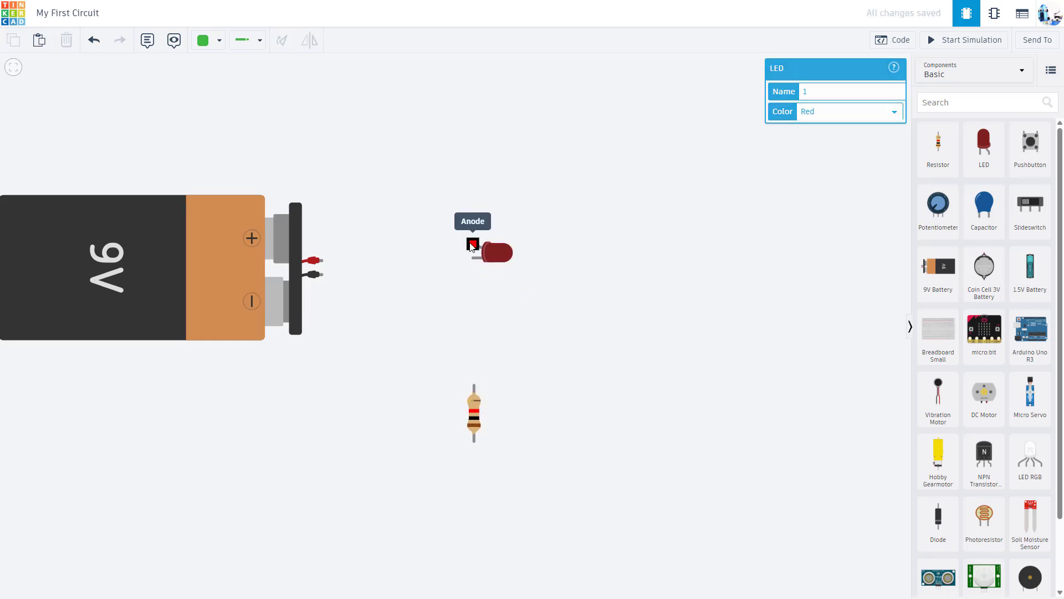
pyautogui.click(466, 246)
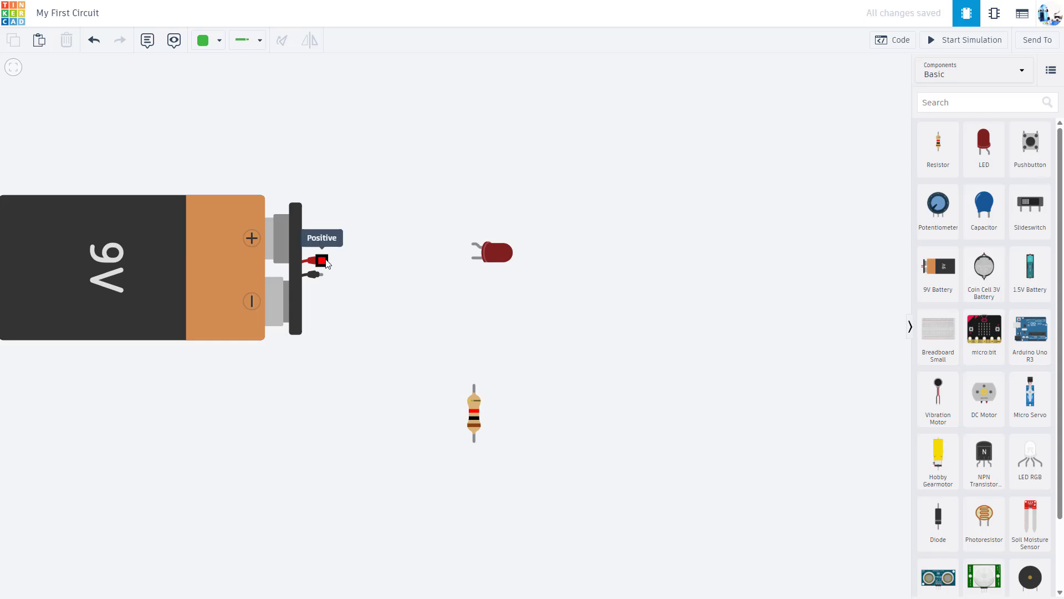
# Wire the battery's positive terminal to the LED anode with bends, and colour it red
pyautogui.click(322, 261)
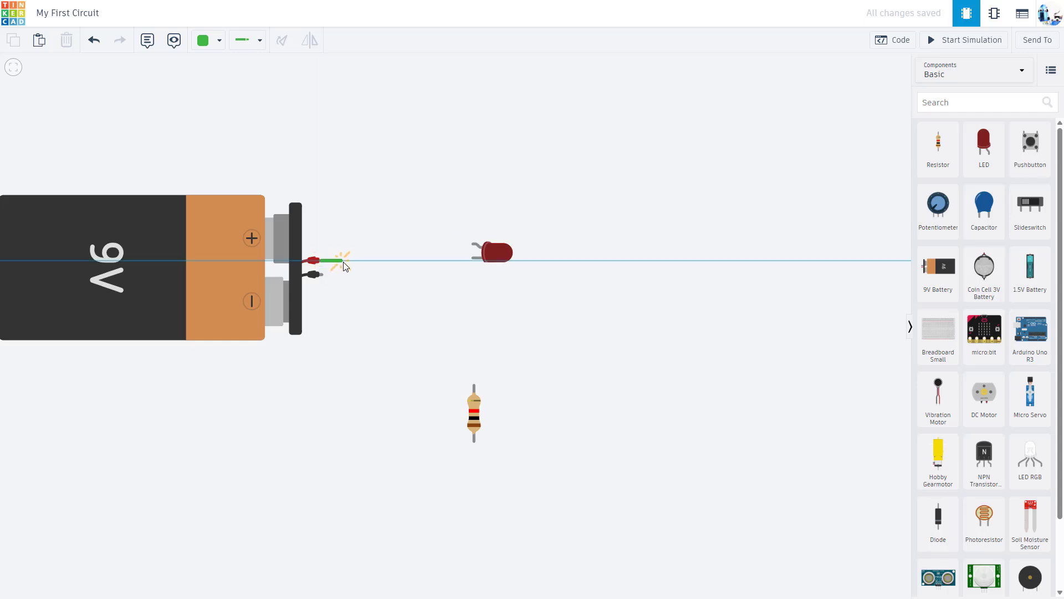
pyautogui.click(367, 262)
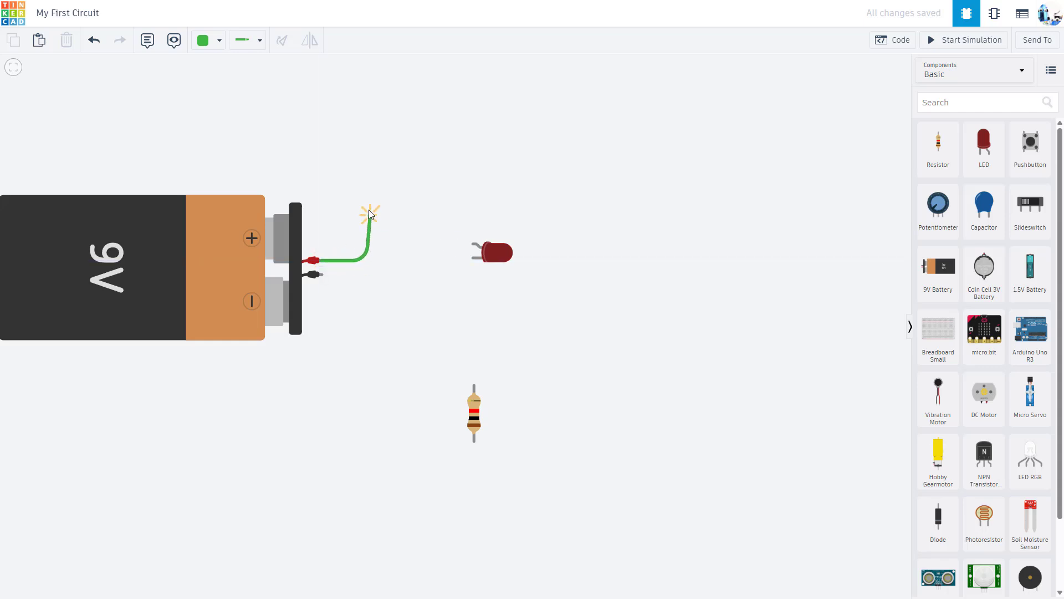
pyautogui.click(433, 200)
pyautogui.click(433, 243)
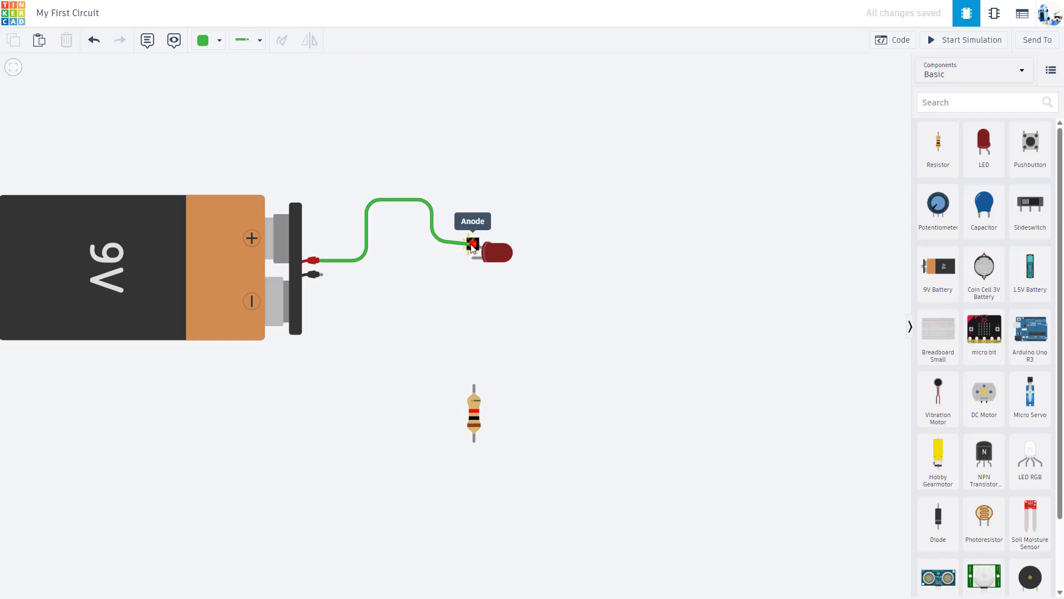
pyautogui.click(472, 245)
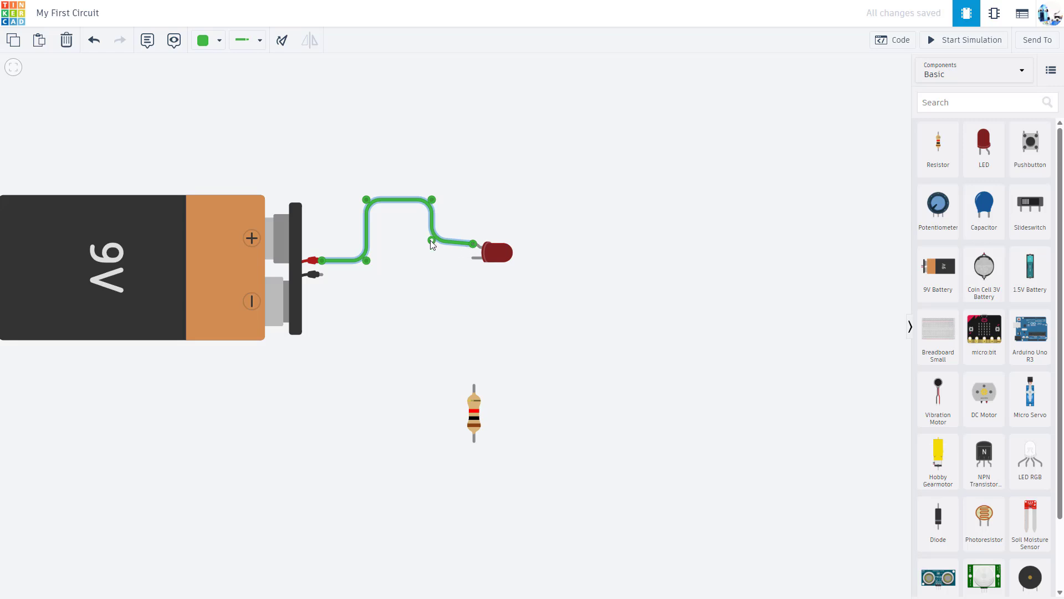
pyautogui.moveTo(432, 243); pyautogui.dragTo(431, 244)
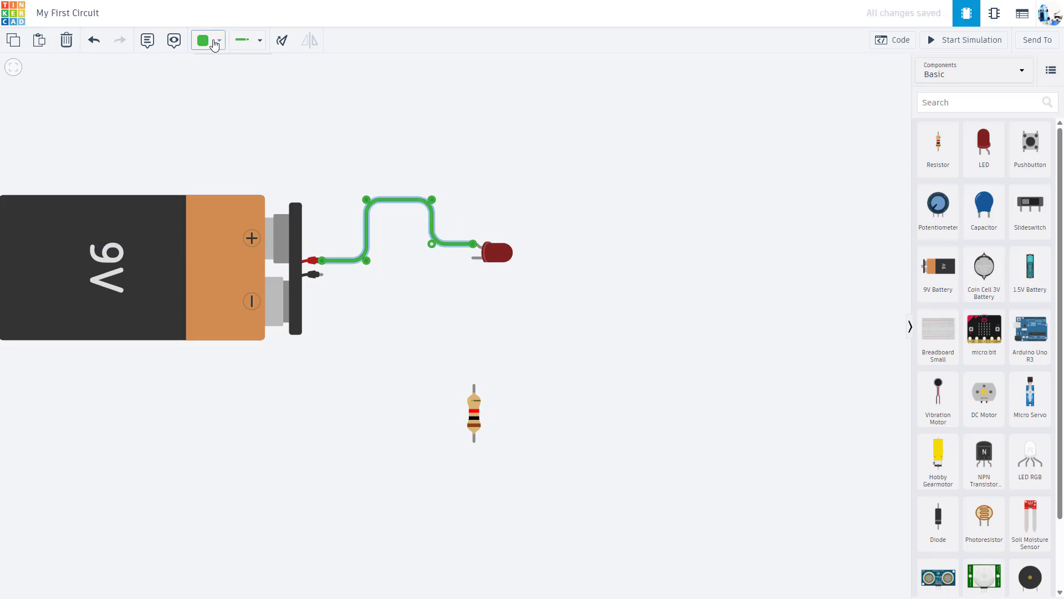
pyautogui.click(215, 44)
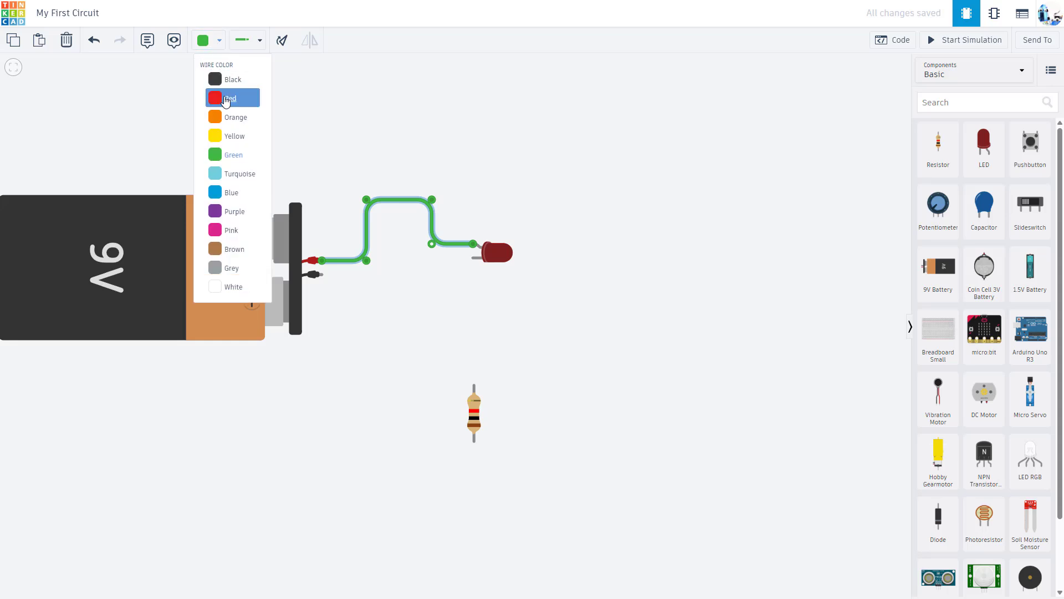
pyautogui.click(226, 100)
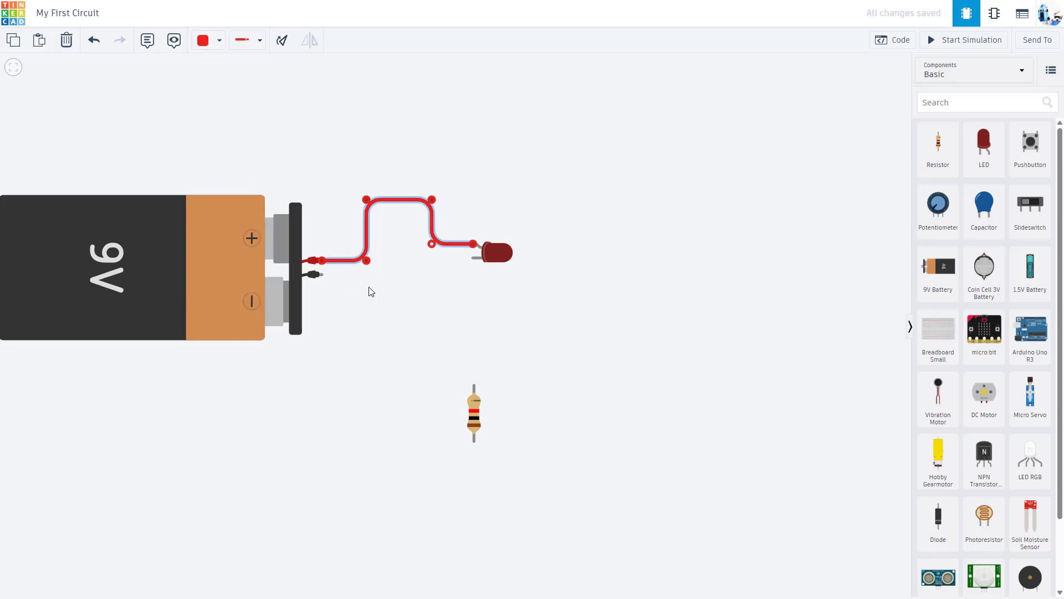
# Move the resistor up and wire its top lead to the LED cathode
pyautogui.moveTo(474, 416); pyautogui.dragTo(464, 341)
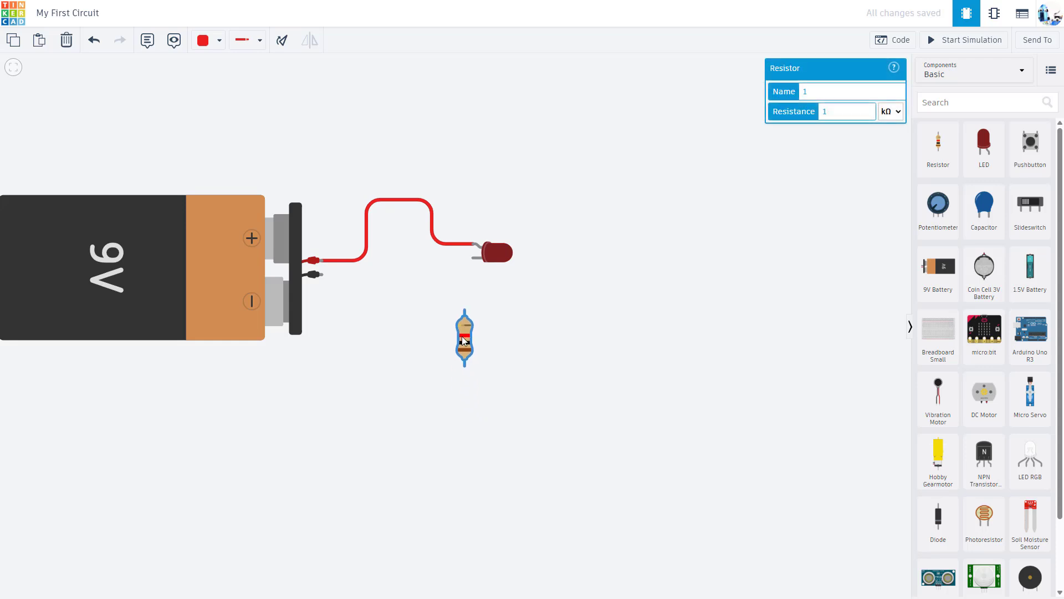
pyautogui.click(465, 311)
pyautogui.click(478, 307)
pyautogui.click(474, 271)
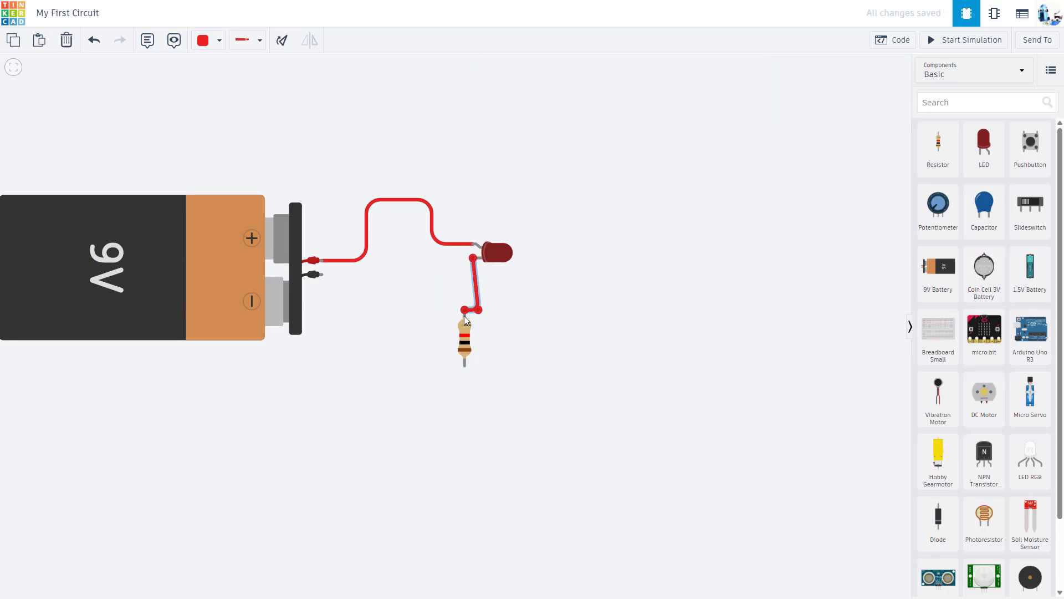
pyautogui.moveTo(466, 336); pyautogui.dragTo(459, 337)
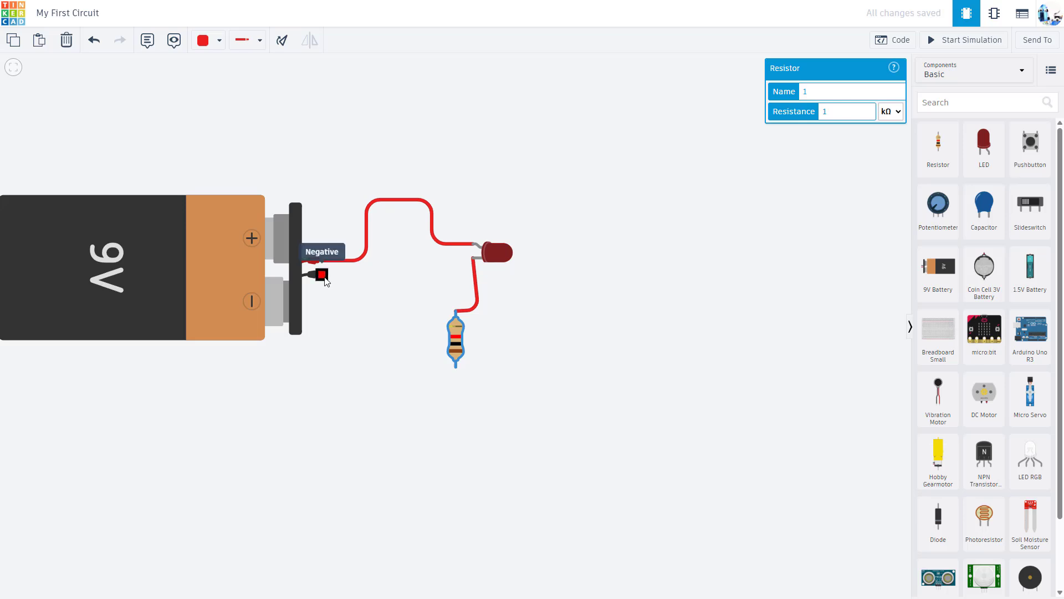
# Wire the battery's negative terminal to the resistor's bottom lead and colour it black
pyautogui.click(323, 275)
pyautogui.click(359, 277)
pyautogui.click(356, 382)
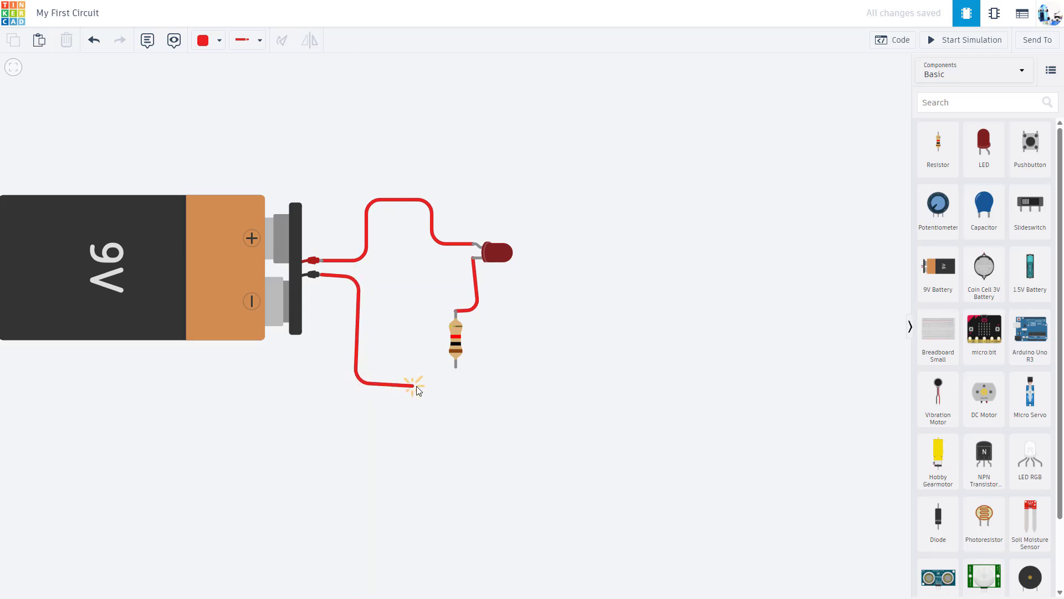
pyautogui.click(455, 367)
pyautogui.click(208, 46)
pyautogui.click(216, 78)
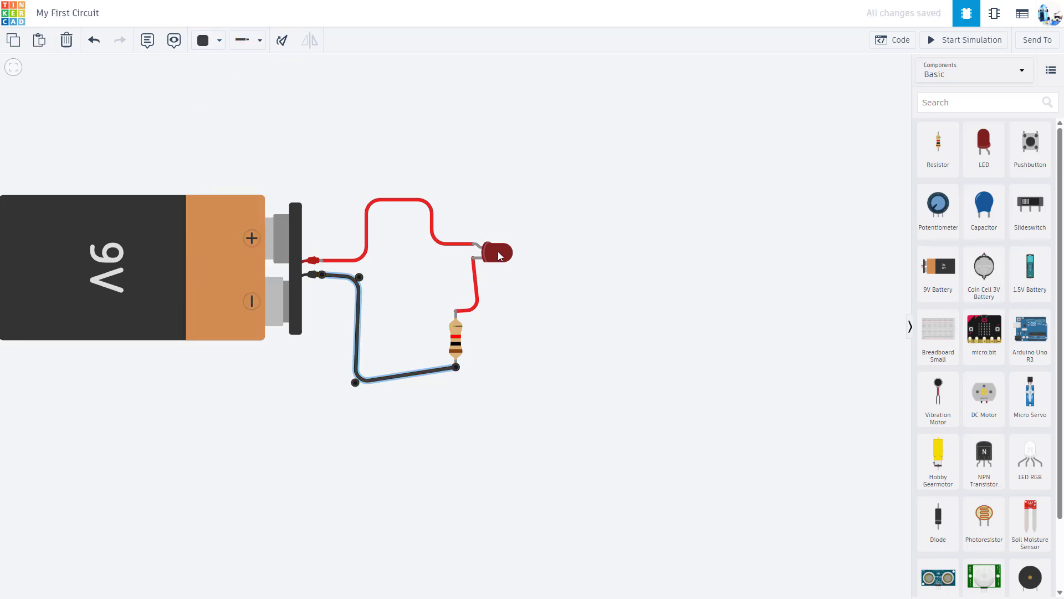
pyautogui.click(569, 298)
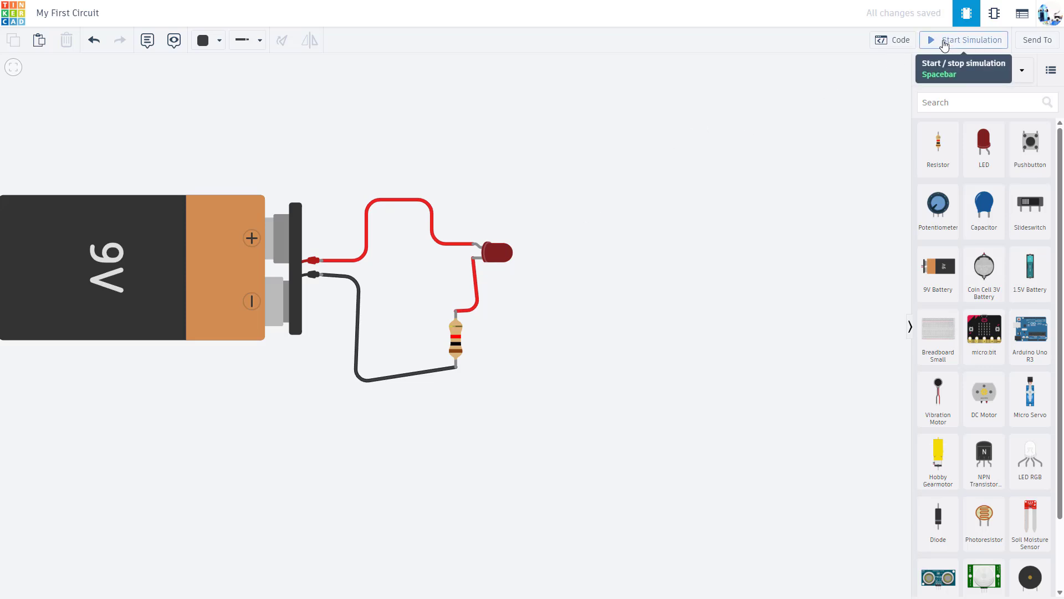
pyautogui.click(944, 42)
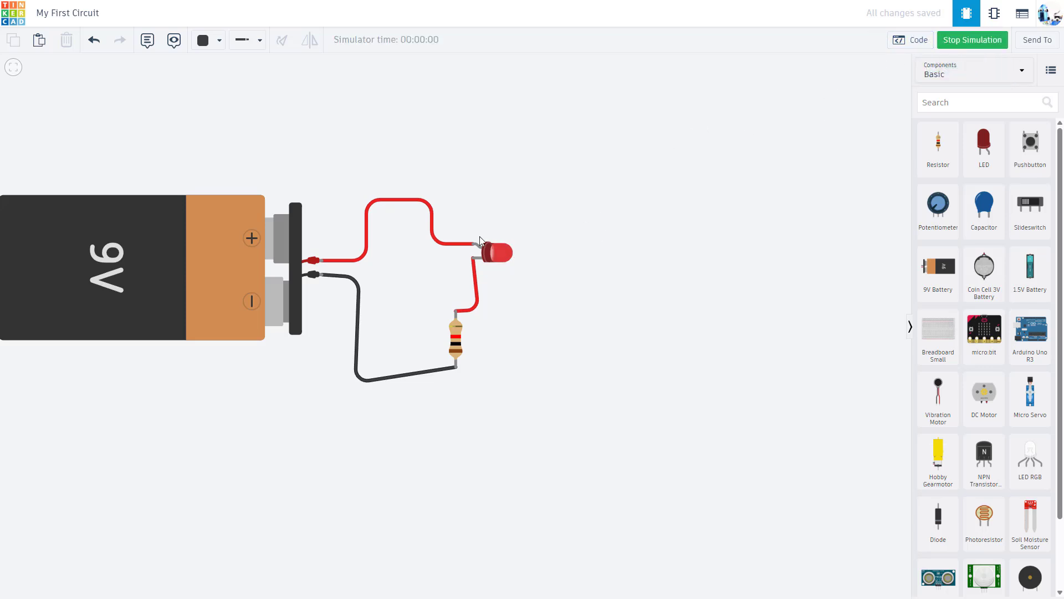
pyautogui.moveTo(376, 278); pyautogui.dragTo(508, 290)
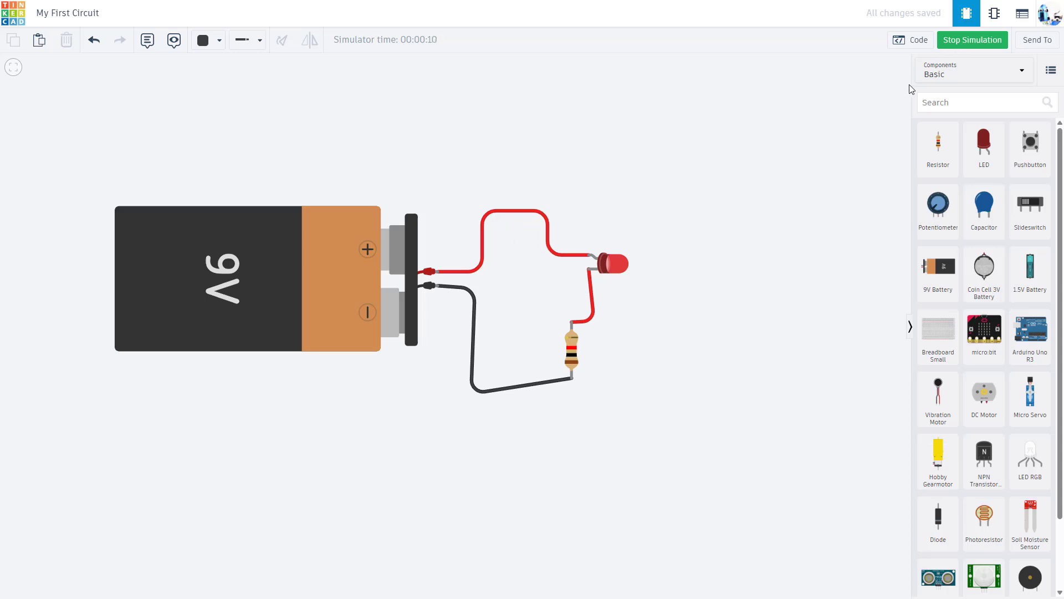
pyautogui.click(973, 40)
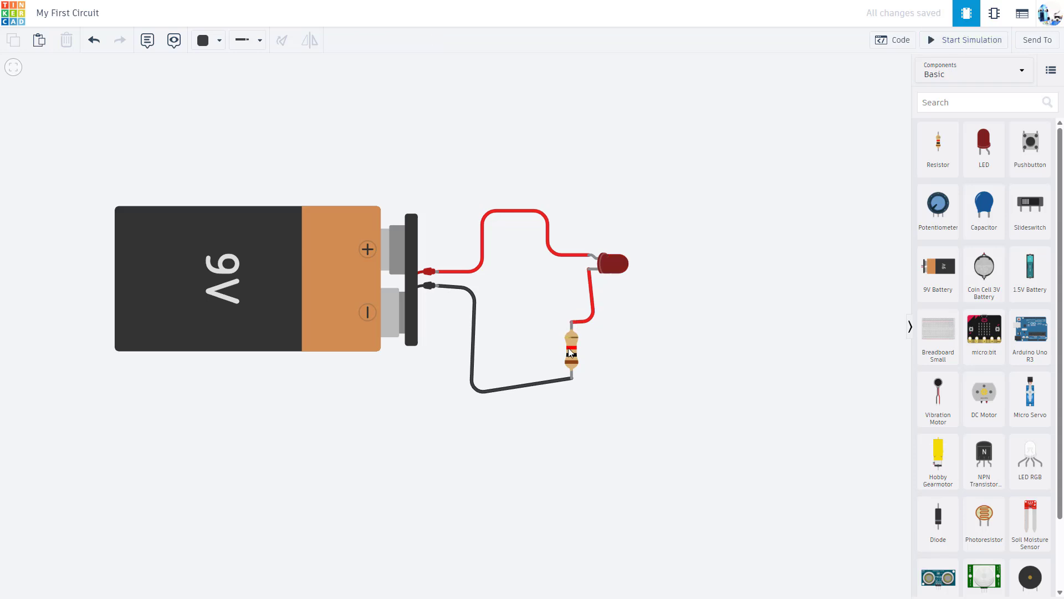
# Change the resistor's unit from kΩ to Ω, making it 1 Ω
pyautogui.click(570, 352)
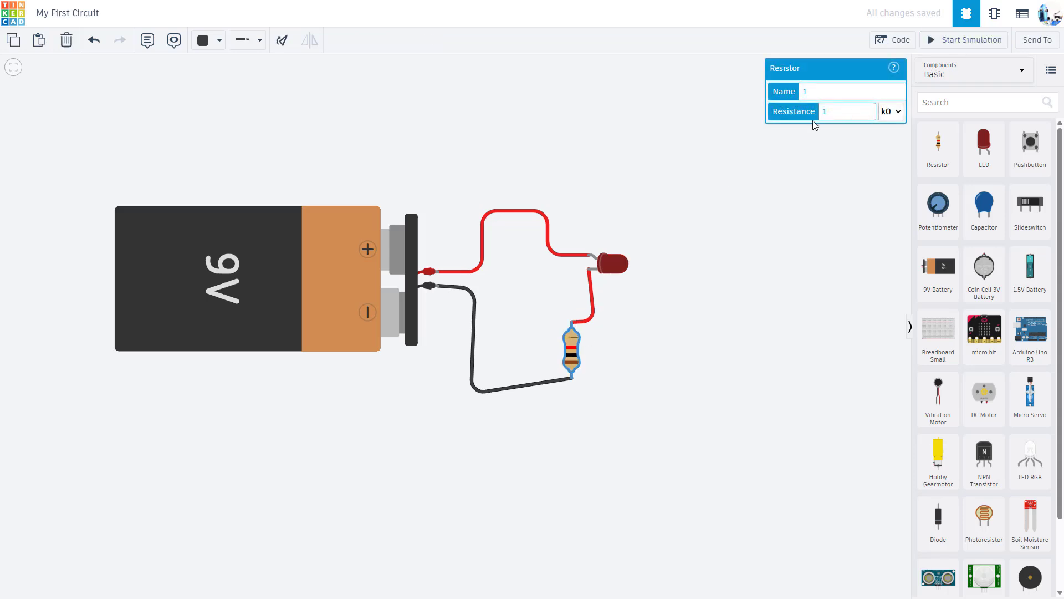
pyautogui.click(895, 117)
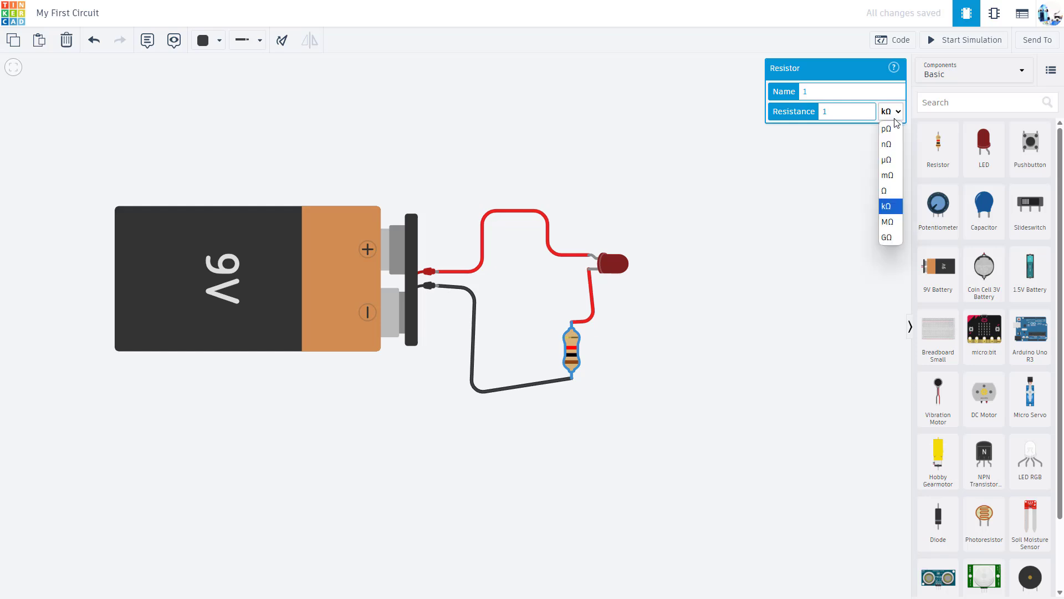
pyautogui.click(887, 191)
pyautogui.click(823, 208)
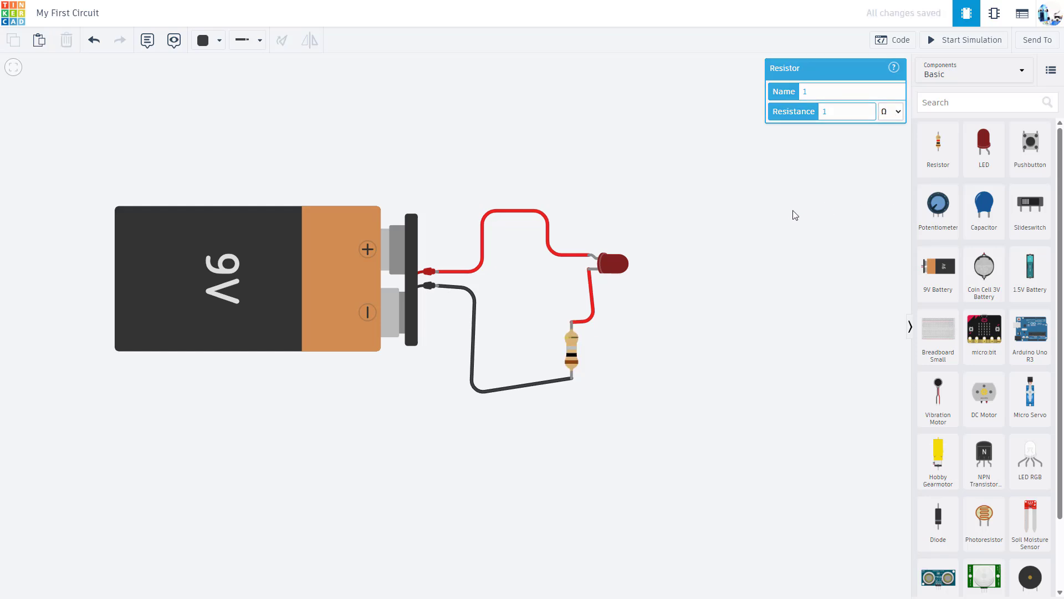
# Run the simulation briefly to watch the LED burn out, then stop it
pyautogui.click(947, 44)
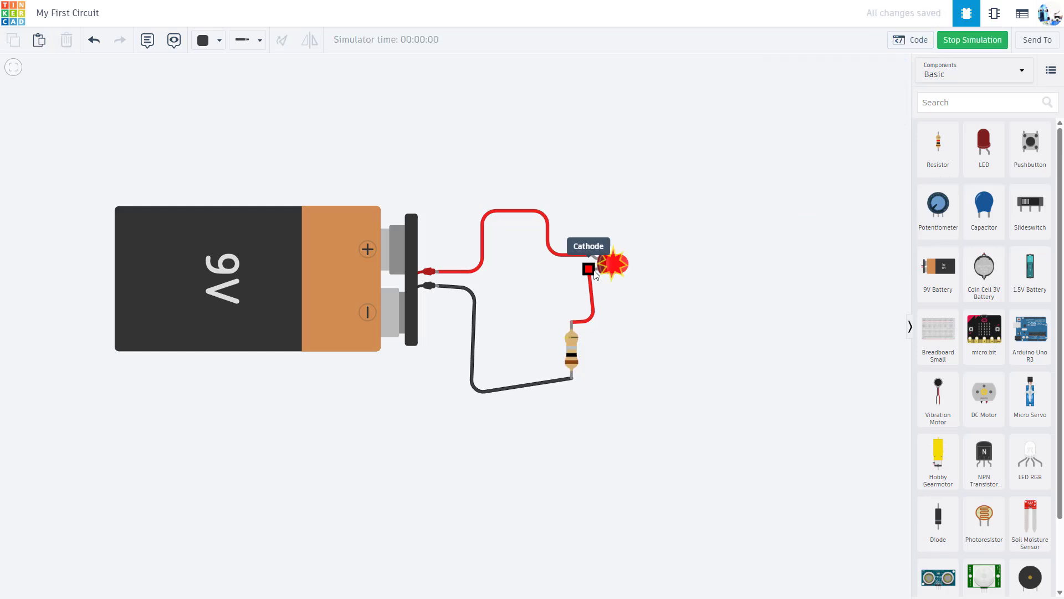
pyautogui.moveTo(613, 270)
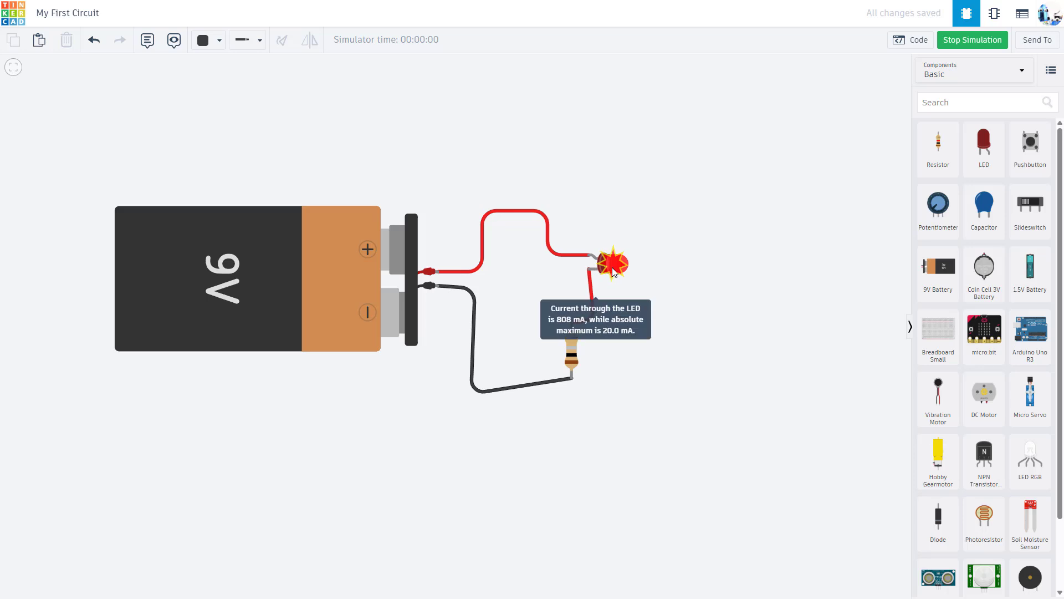
pyautogui.click(951, 43)
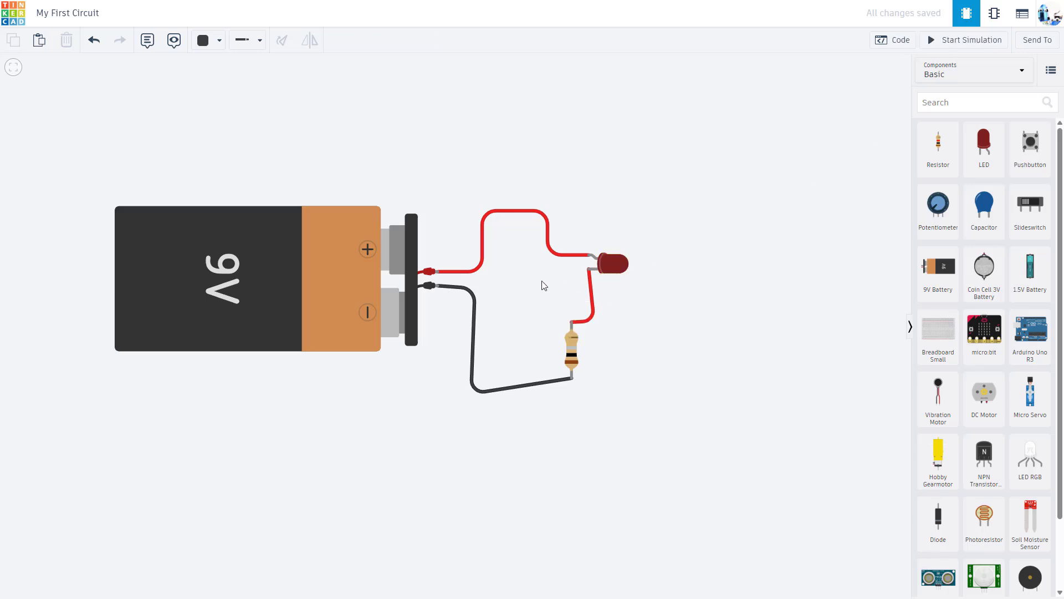
pyautogui.moveTo(534, 281); pyautogui.dragTo(565, 282)
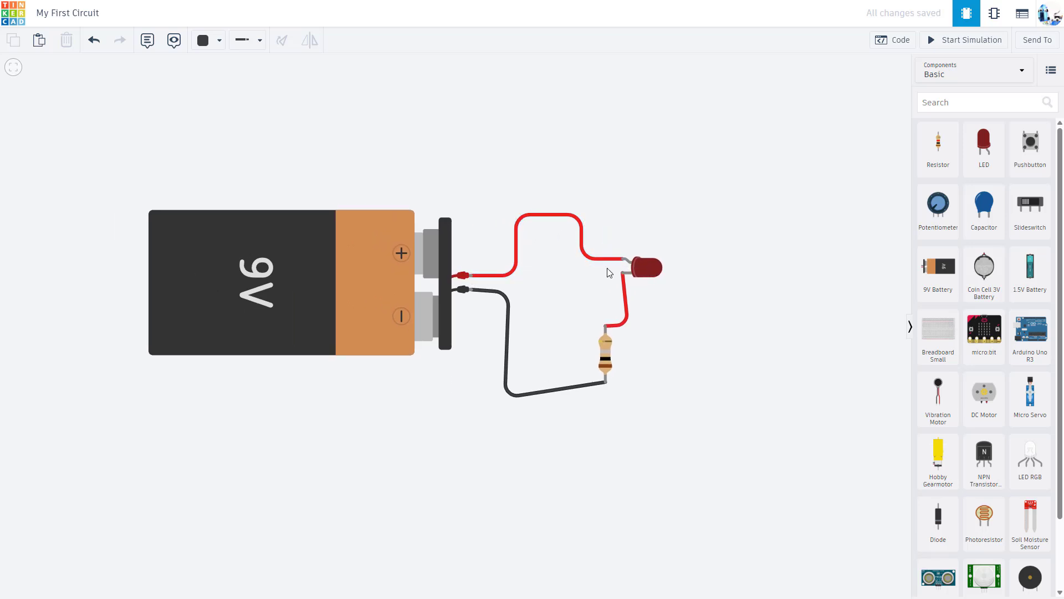
# Add a small breadboard under the circuit, turned vertical and moved up and right
pyautogui.moveTo(812, 315); pyautogui.dragTo(699, 314)
pyautogui.moveTo(937, 337); pyautogui.dragTo(627, 306)
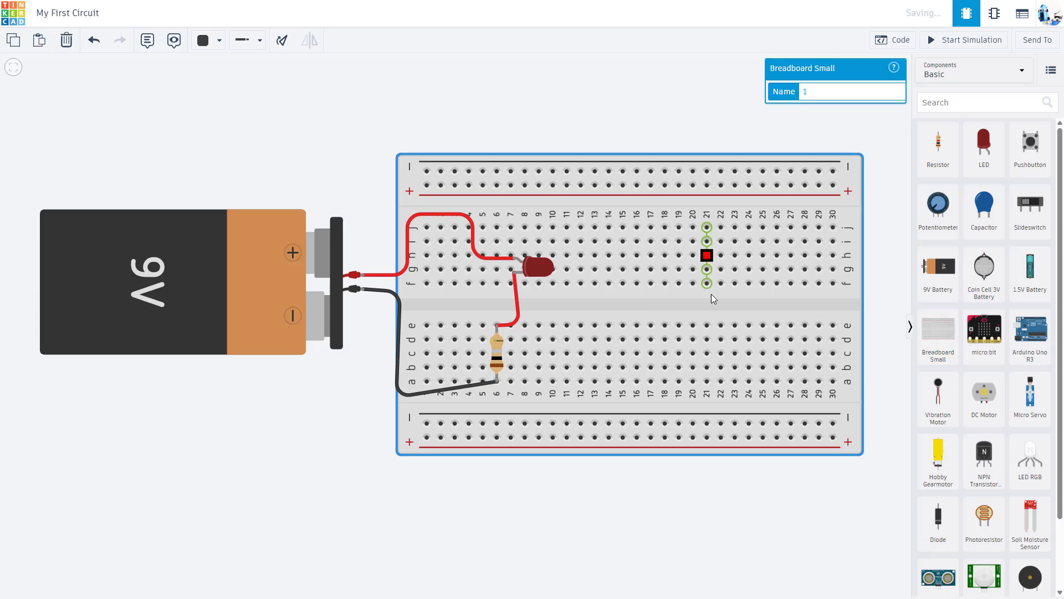
pyautogui.click(281, 41)
pyautogui.click(280, 45)
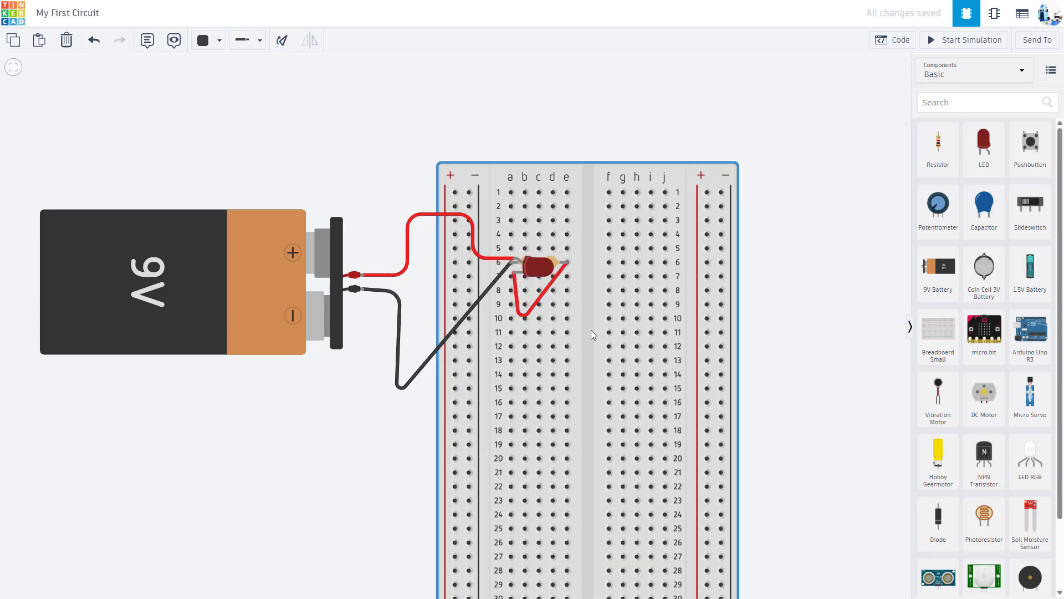
pyautogui.moveTo(598, 311); pyautogui.dragTo(691, 254)
# Move the resistor toward row 7 and nudge the breadboard slightly right and up
pyautogui.moveTo(641, 186); pyautogui.dragTo(450, 366)
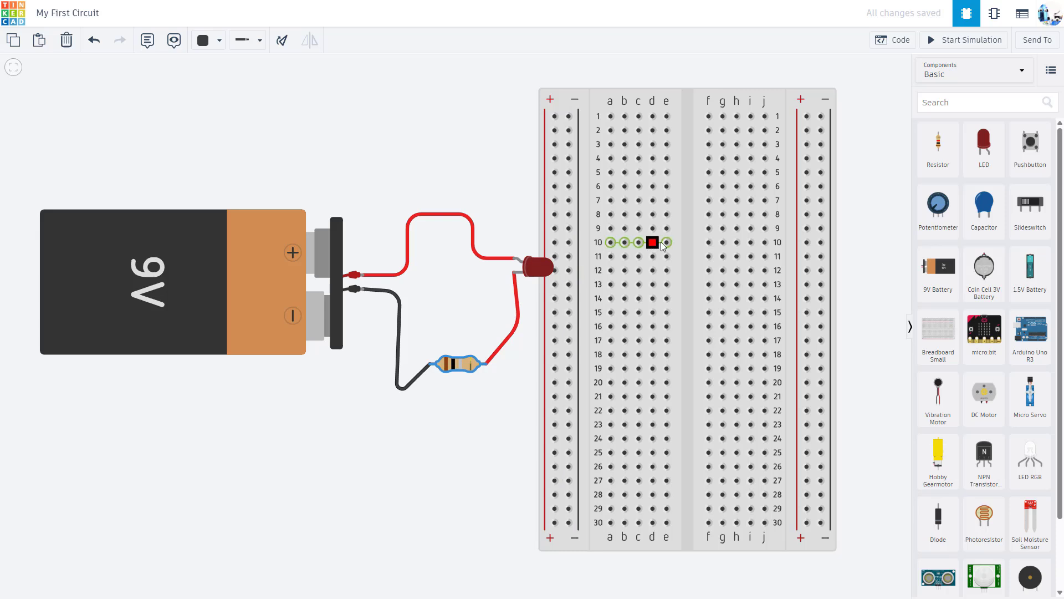
pyautogui.moveTo(506, 204); pyautogui.dragTo(488, 209)
pyautogui.moveTo(665, 260); pyautogui.dragTo(685, 251)
pyautogui.click(515, 197)
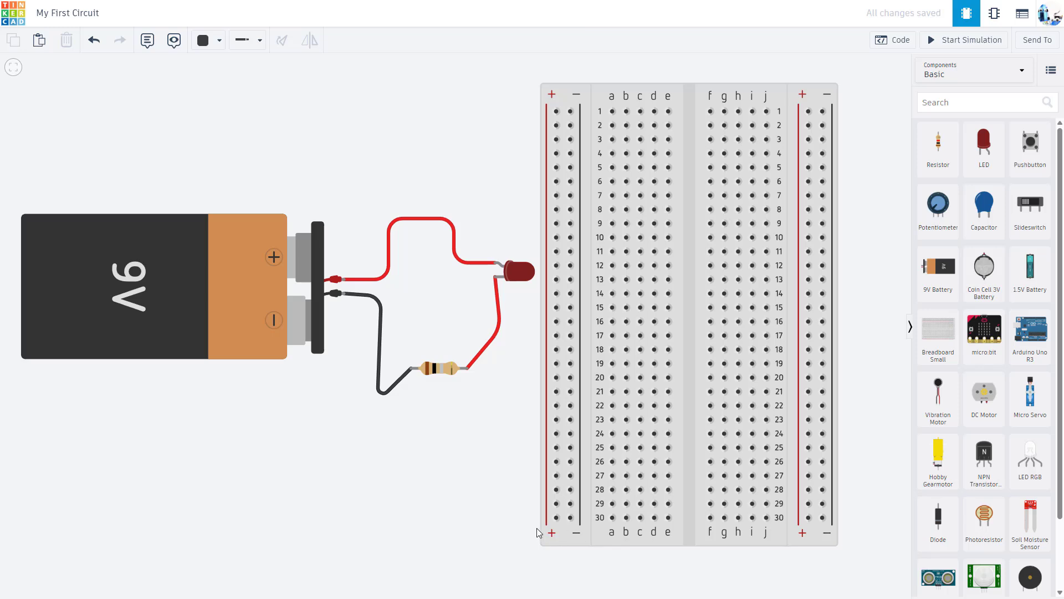
pyautogui.scroll(-2, 716, 330)
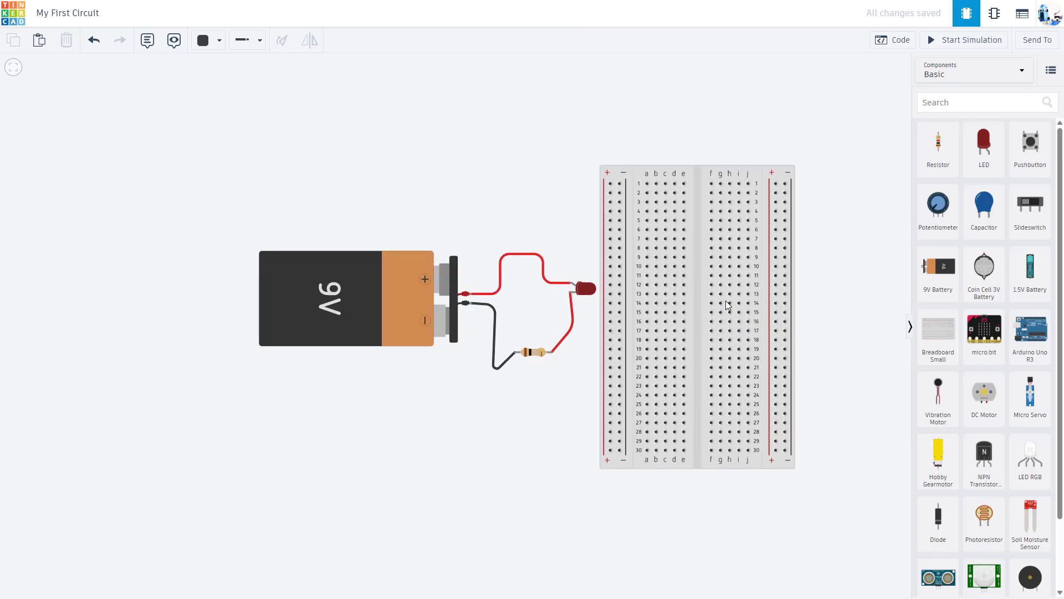
pyautogui.click(698, 281)
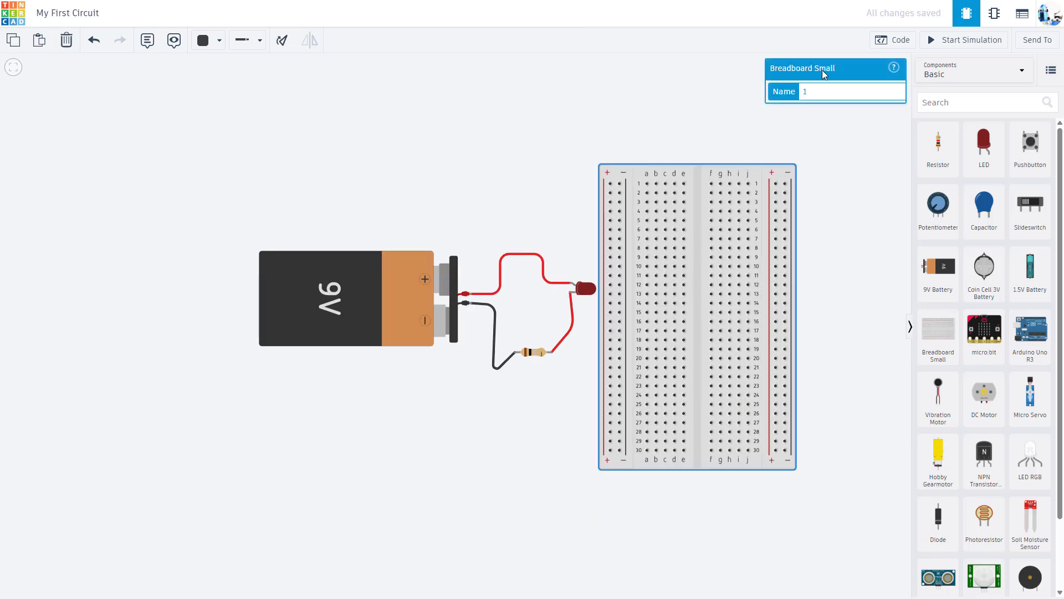
pyautogui.click(944, 104)
pyautogui.write('breadb')
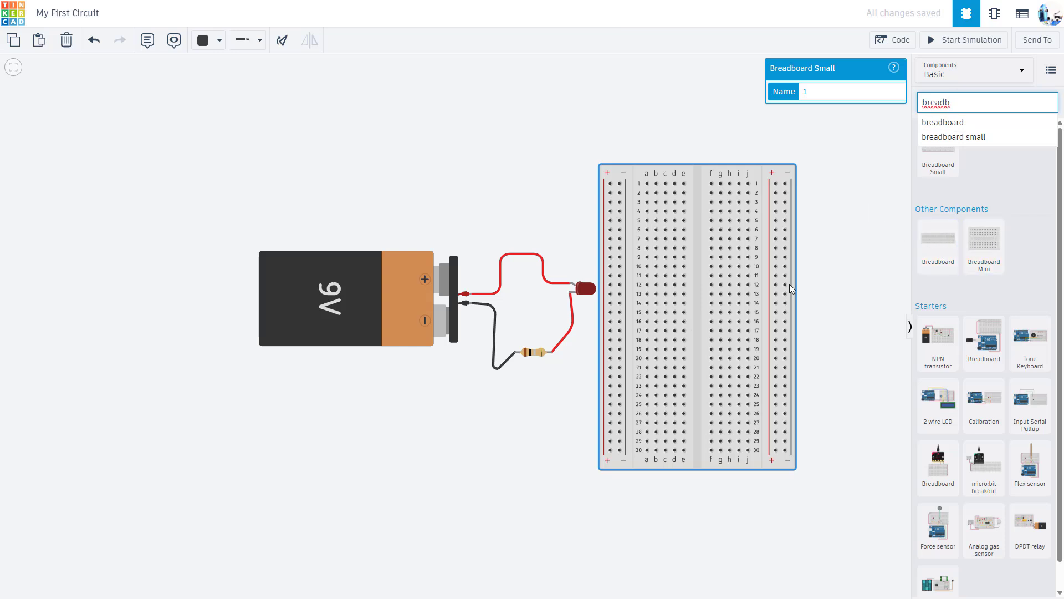
pyautogui.click(892, 183)
pyautogui.click(957, 103)
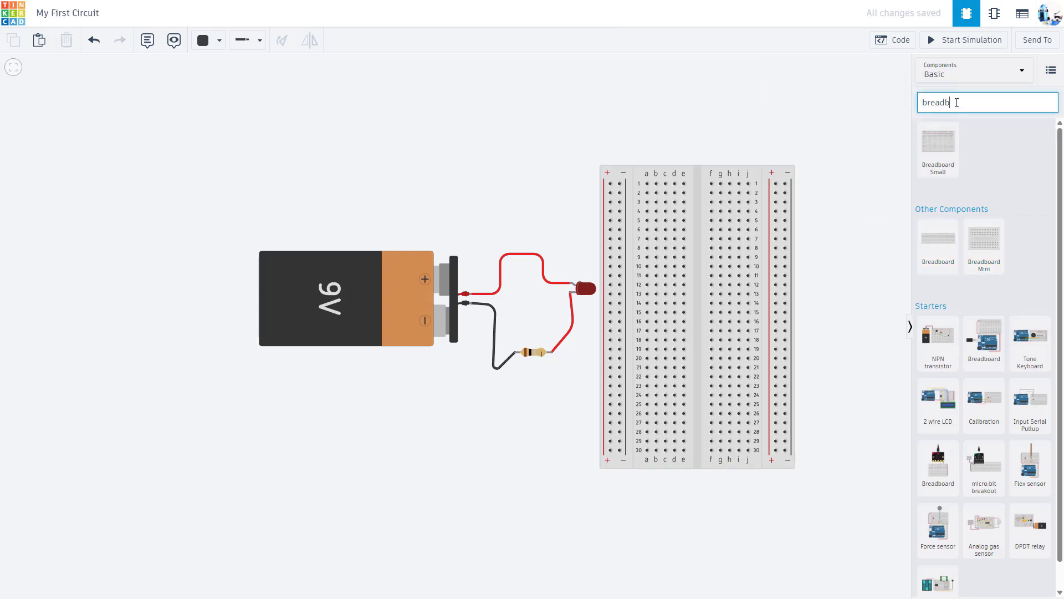
pyautogui.press('BackSpace')
pyautogui.press('BackSpace')
pyautogui.press('BackSpace')
pyautogui.press('BackSpace')
pyautogui.press('BackSpace')
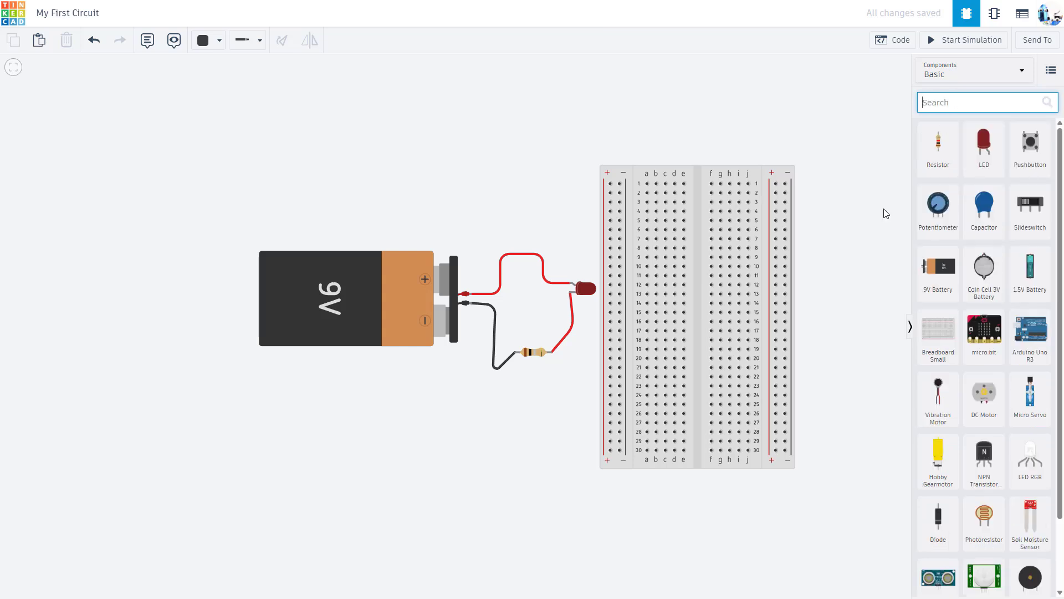
# Delete the battery-to-LED, LED-to-resistor and black battery-to-resistor wires
pyautogui.click(829, 233)
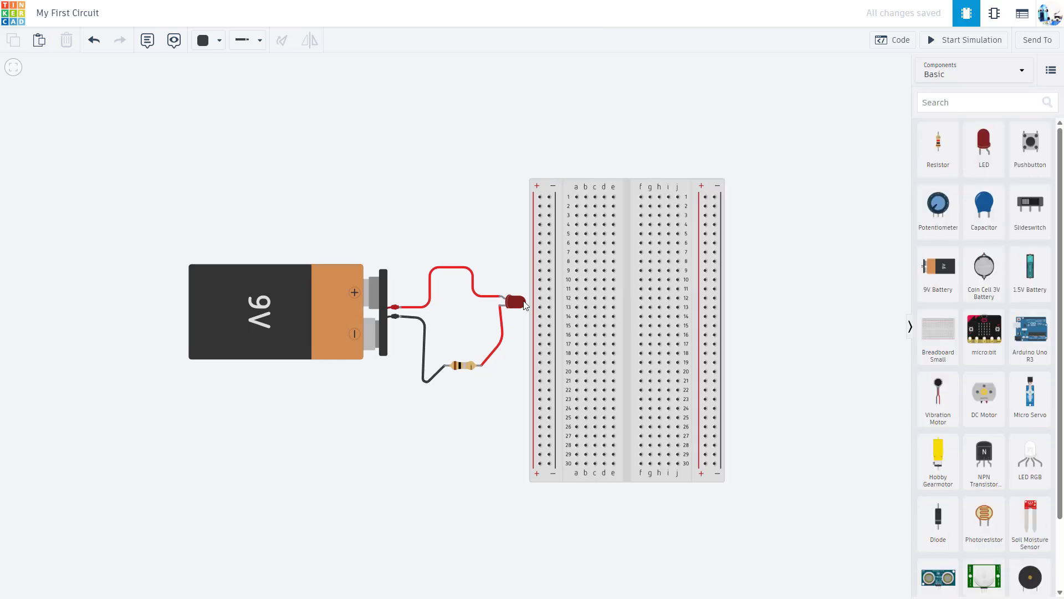
pyautogui.moveTo(518, 302); pyautogui.dragTo(518, 223)
pyautogui.click(479, 276)
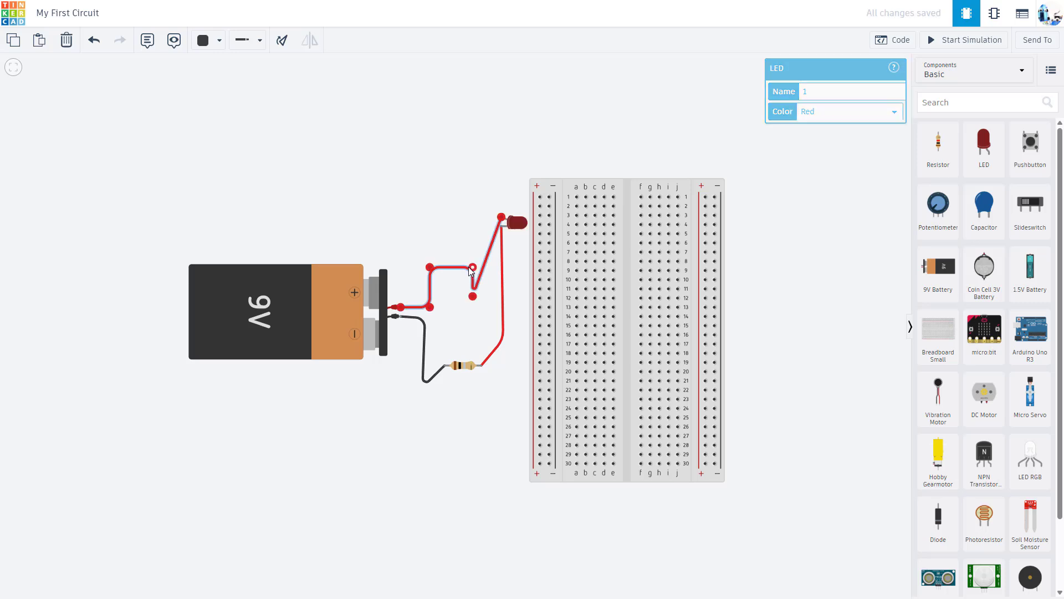
pyautogui.press('Delete')
pyautogui.click(502, 300)
pyautogui.press('Delete')
pyautogui.click(422, 354)
pyautogui.press('Delete')
# Set the resistor's unit back to kΩ, making it 1 kΩ
pyautogui.click(463, 365)
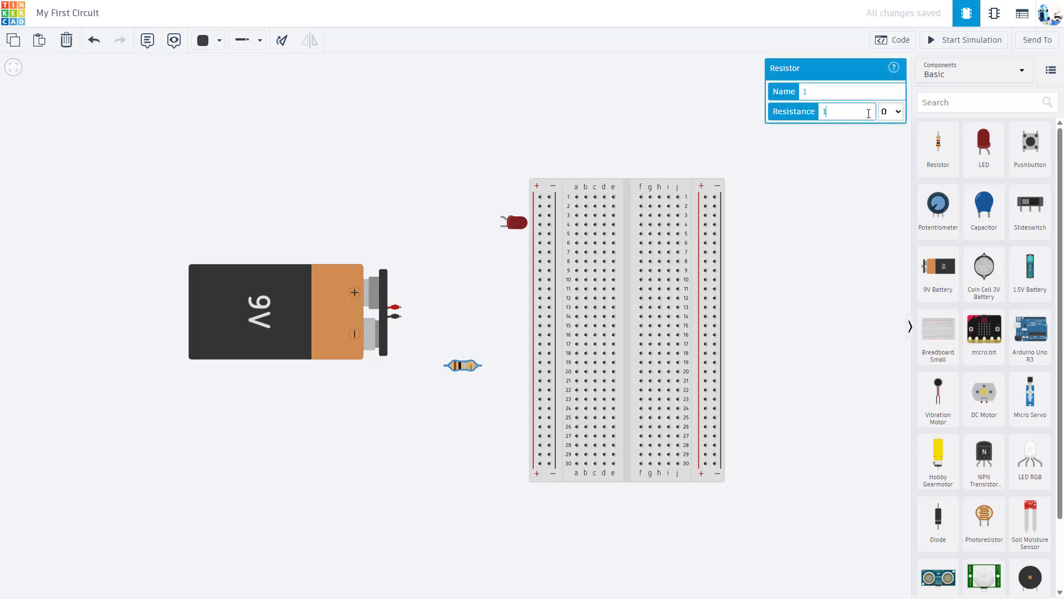
pyautogui.click(895, 111)
pyautogui.click(890, 201)
pyautogui.click(771, 252)
# Move the 9V battery up and right, and the LED to the right of the breadboard
pyautogui.moveTo(320, 297); pyautogui.dragTo(395, 249)
pyautogui.moveTo(515, 222); pyautogui.dragTo(772, 280)
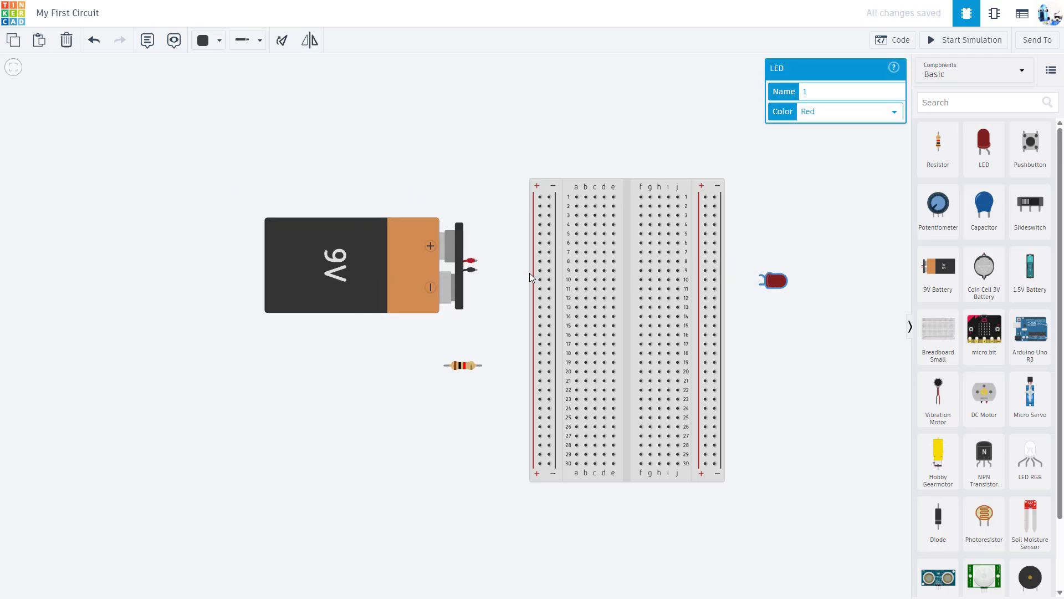
pyautogui.scroll(3, 529, 273)
pyautogui.scroll(-3, 529, 273)
# Rotate the 9V battery three quarter turns to stand upright and move it up-left
pyautogui.click(430, 288)
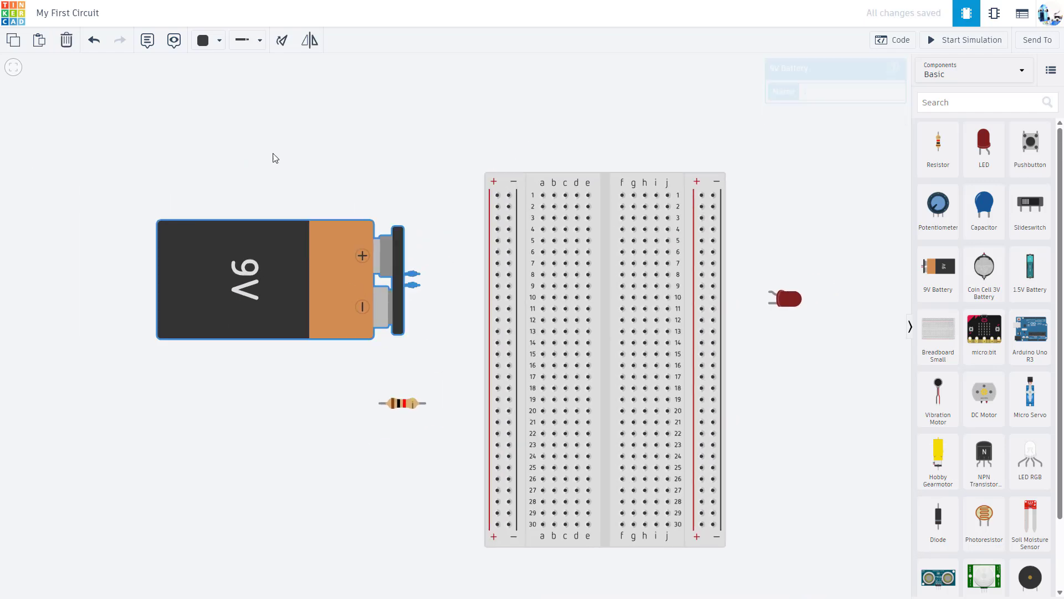
pyautogui.click(282, 46)
pyautogui.click(282, 46)
pyautogui.click(282, 46)
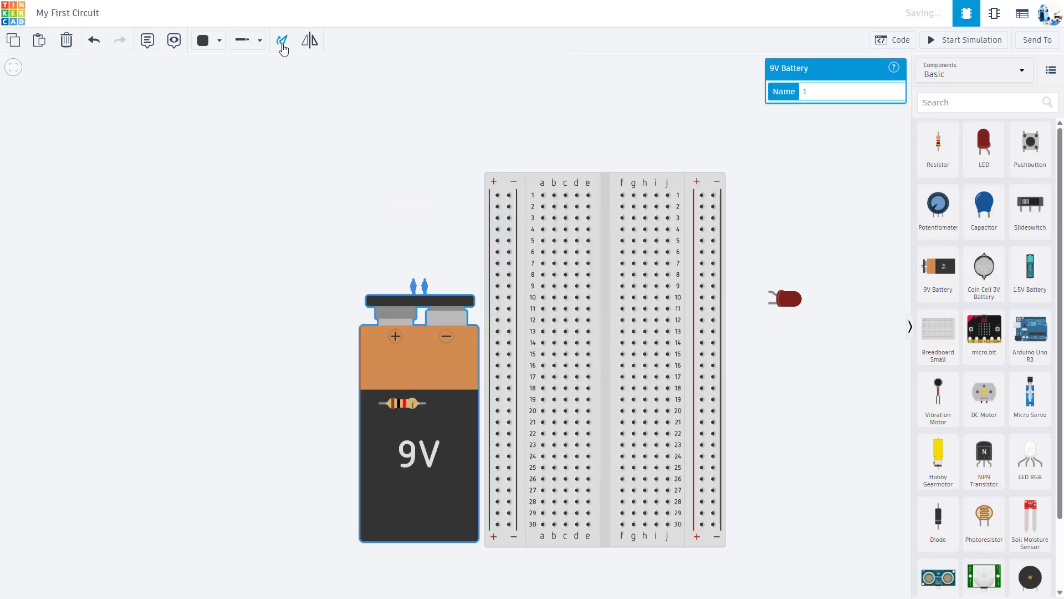
pyautogui.moveTo(396, 356); pyautogui.dragTo(367, 308)
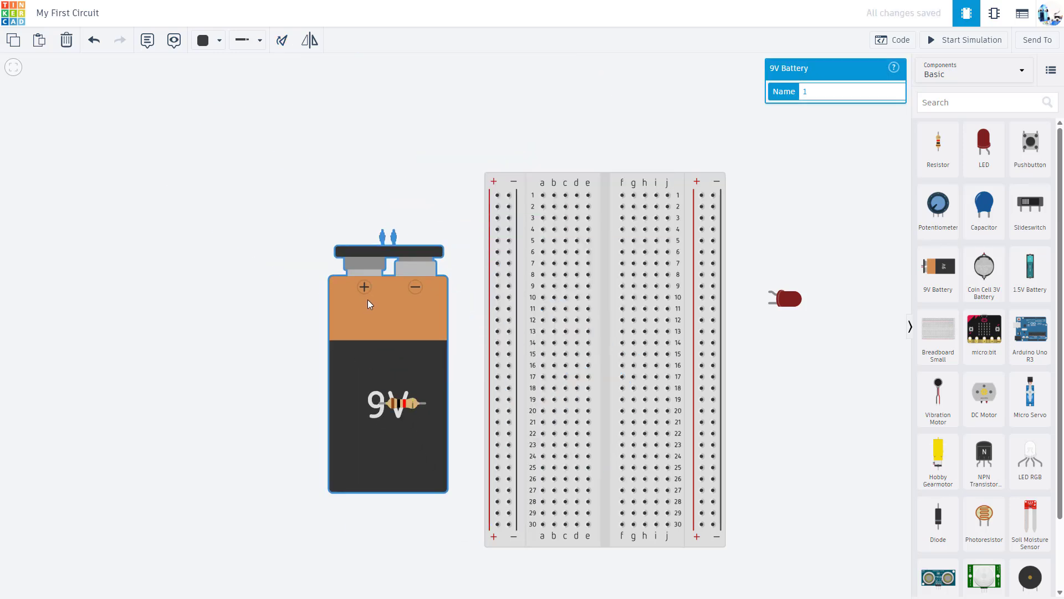
# Wire the battery's positive terminal to the + rail and negative terminal to the − rail
pyautogui.click(382, 237)
pyautogui.click(383, 155)
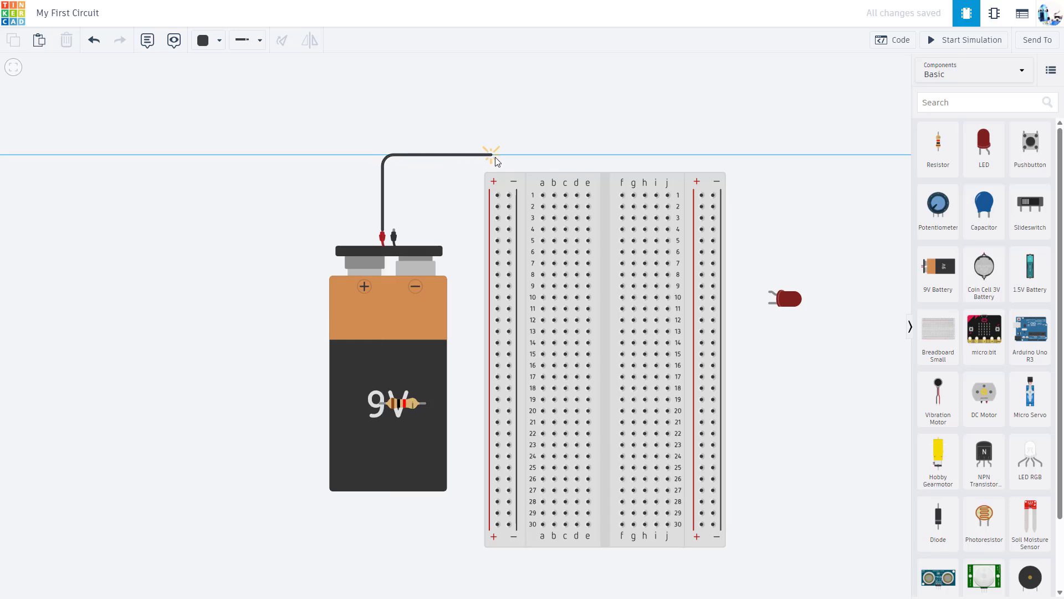
pyautogui.click(497, 195)
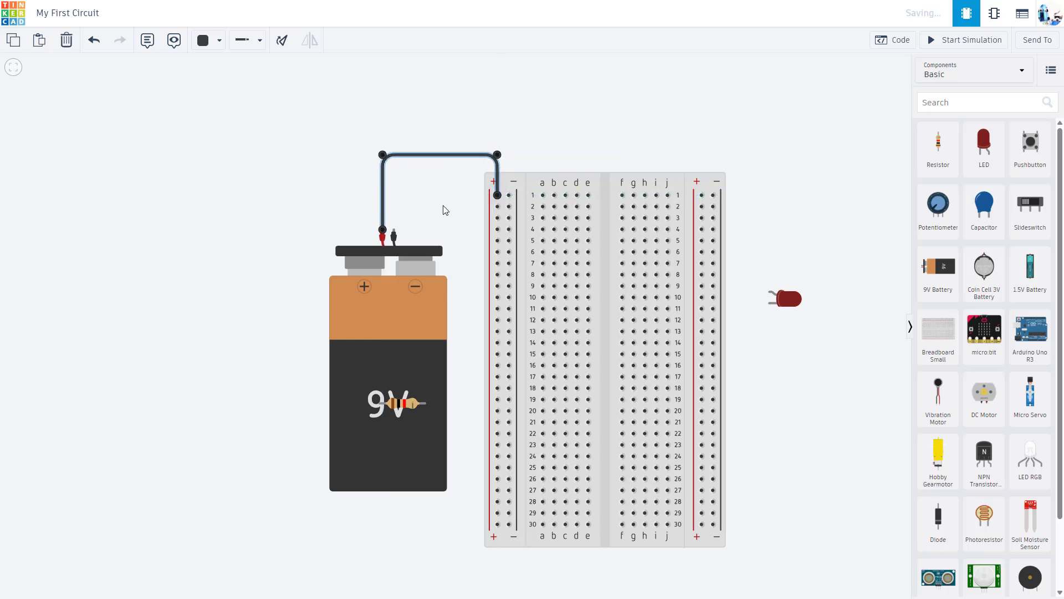
pyautogui.click(394, 230)
pyautogui.click(394, 141)
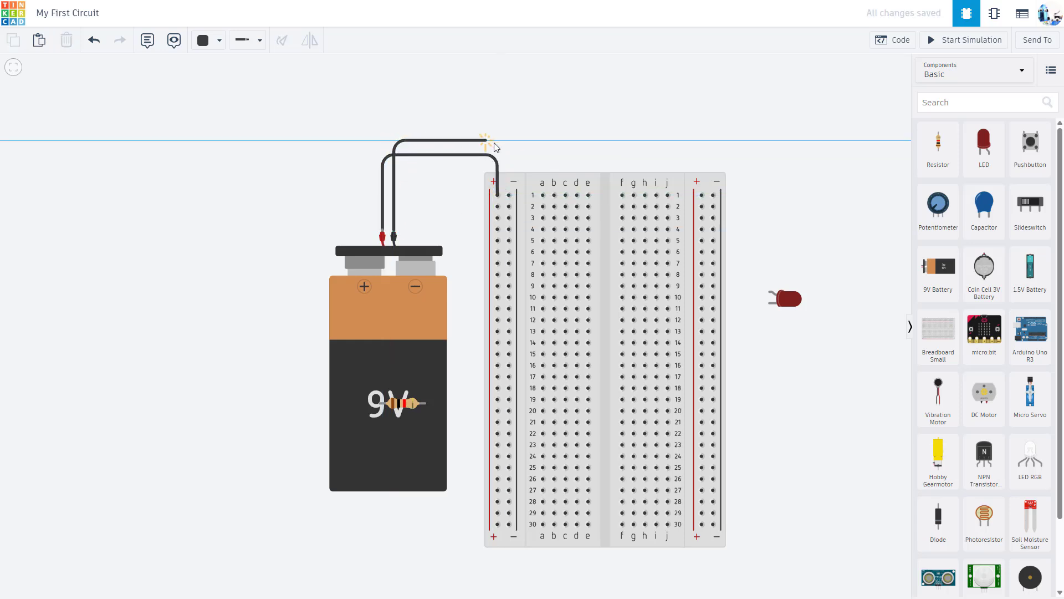
pyautogui.click(509, 195)
# Make the battery's positive wire red
pyautogui.click(433, 157)
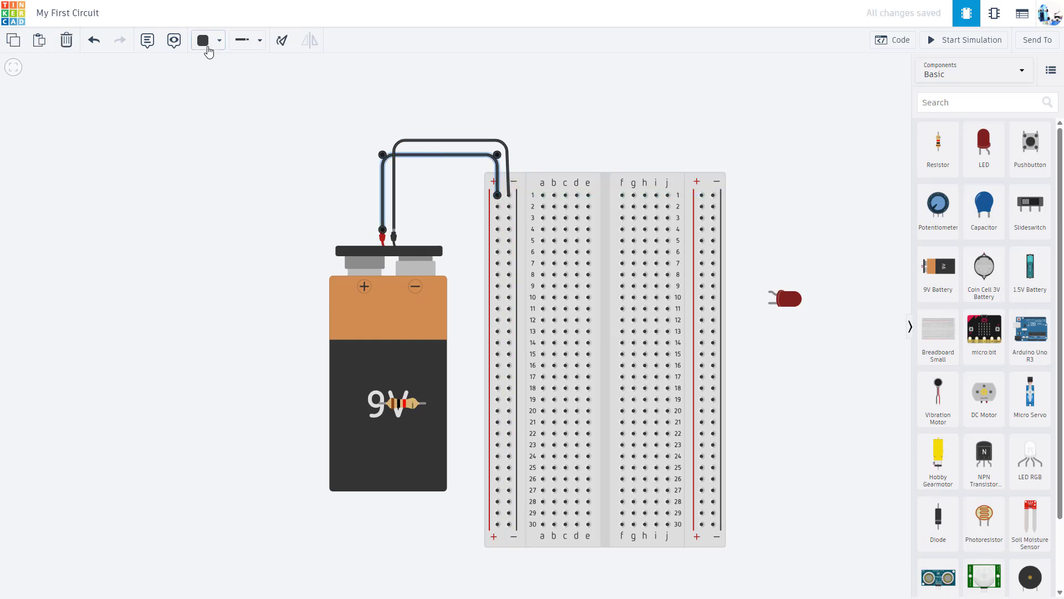
pyautogui.click(204, 41)
pyautogui.click(232, 77)
pyautogui.click(328, 178)
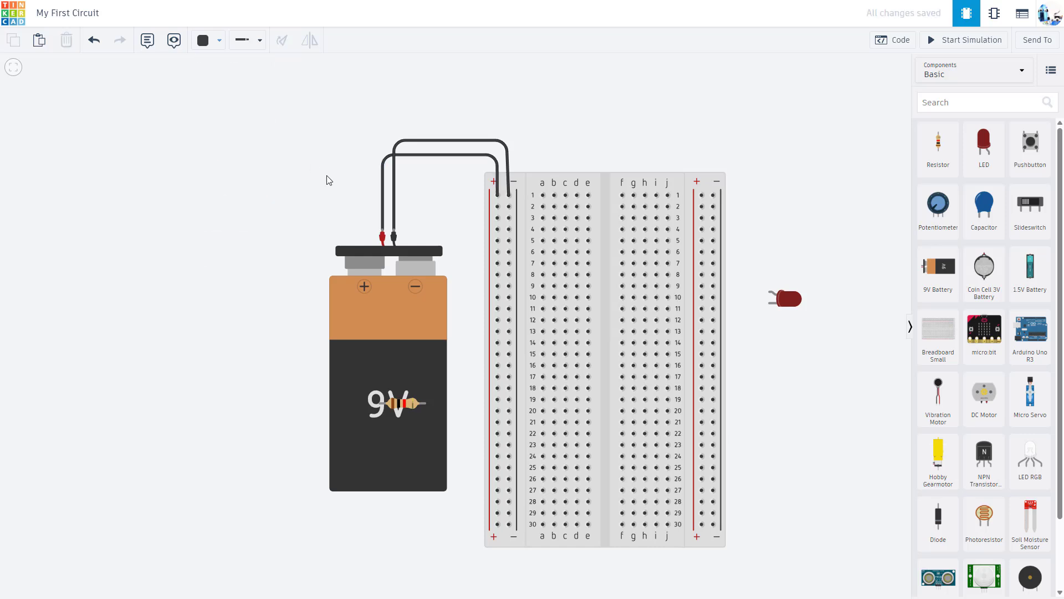
pyautogui.click(382, 159)
pyautogui.click(217, 41)
pyautogui.click(237, 99)
pyautogui.click(308, 157)
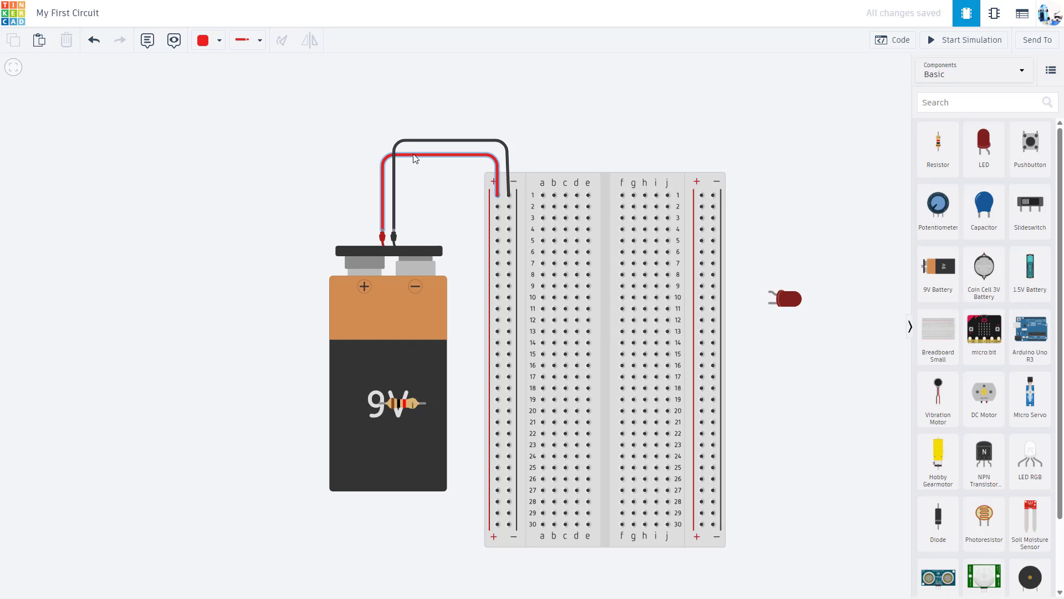
# Move the resistor right, below the LED, and delete the red wire
pyautogui.moveTo(412, 411); pyautogui.dragTo(801, 384)
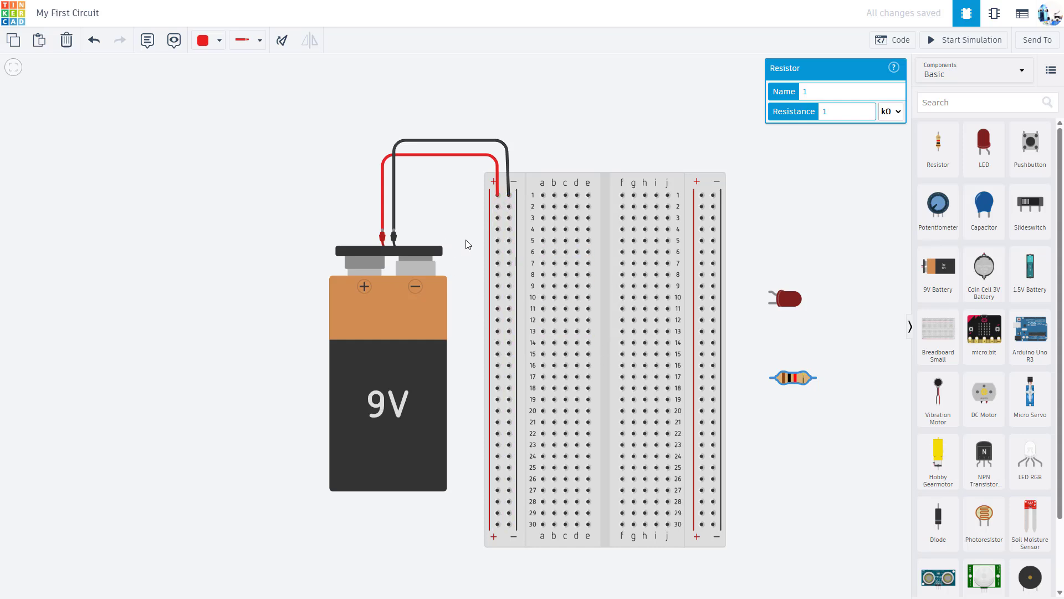
pyautogui.click(437, 158)
pyautogui.press('Delete')
# Delete the black wire and draw a green wire from the battery's positive clip to the + rail
pyautogui.click(438, 145)
pyautogui.press('Delete')
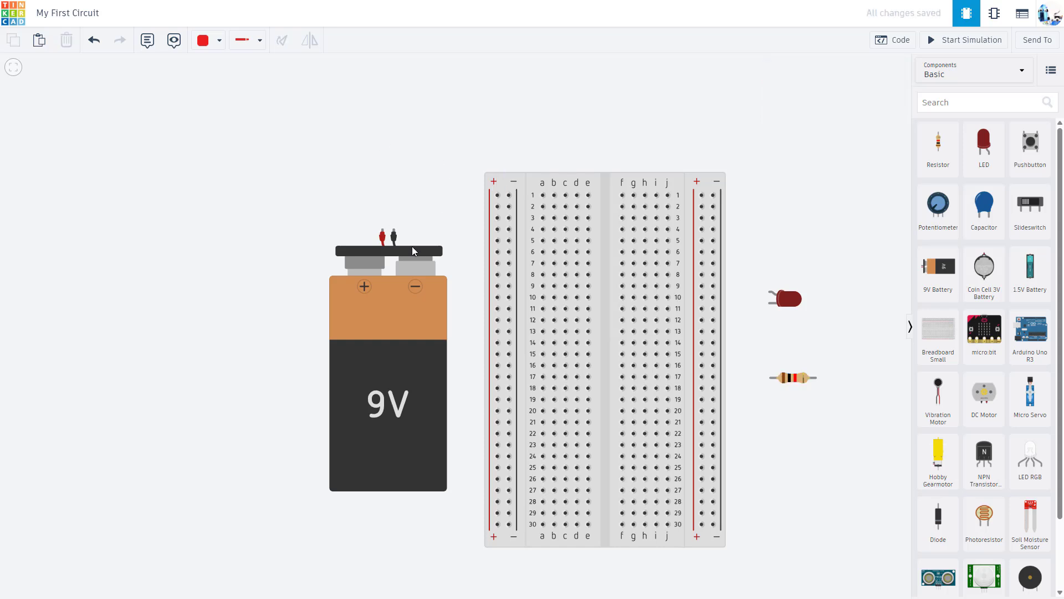
pyautogui.click(215, 42)
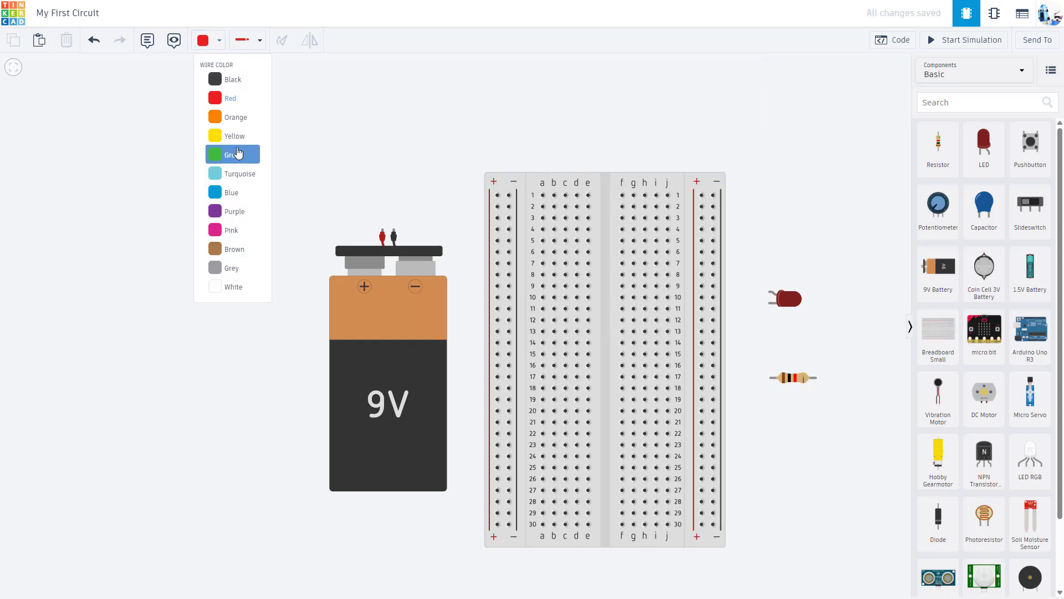
pyautogui.click(237, 152)
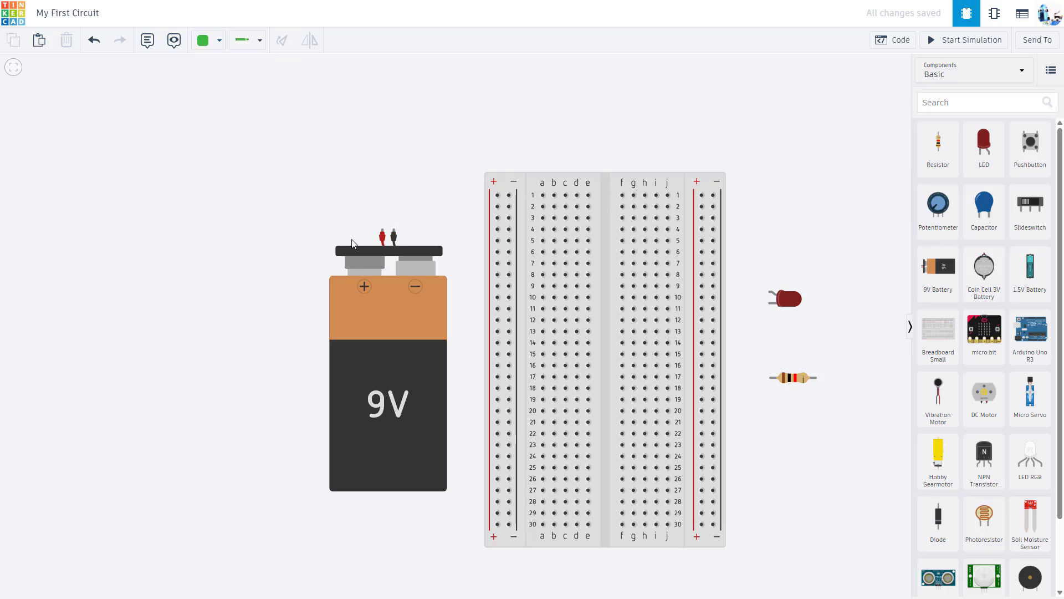
pyautogui.click(393, 229)
pyautogui.click(509, 195)
pyautogui.moveTo(393, 229); pyautogui.dragTo(382, 229)
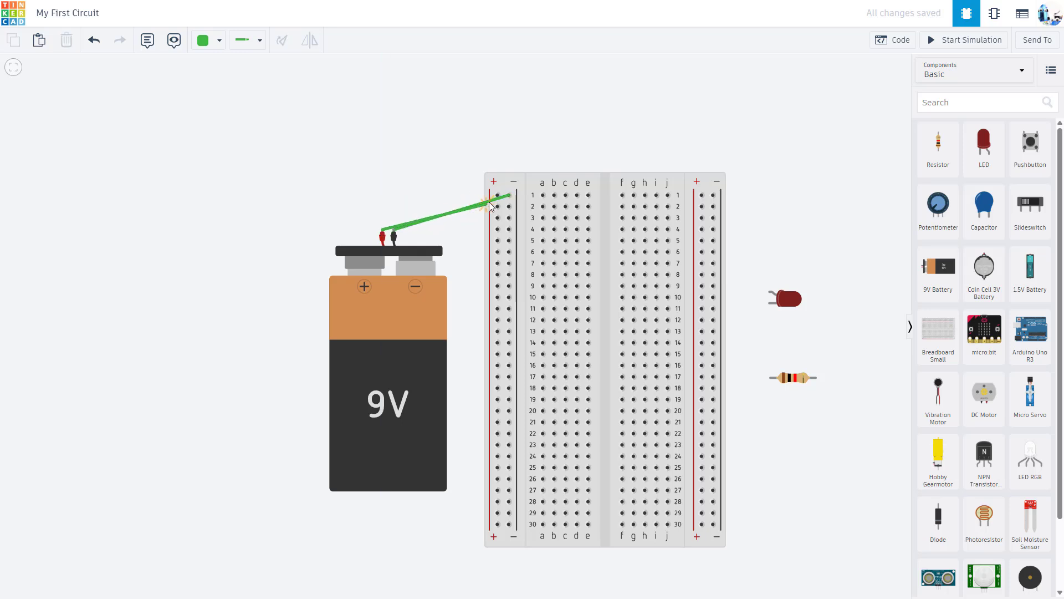
pyautogui.moveTo(509, 195); pyautogui.dragTo(498, 195)
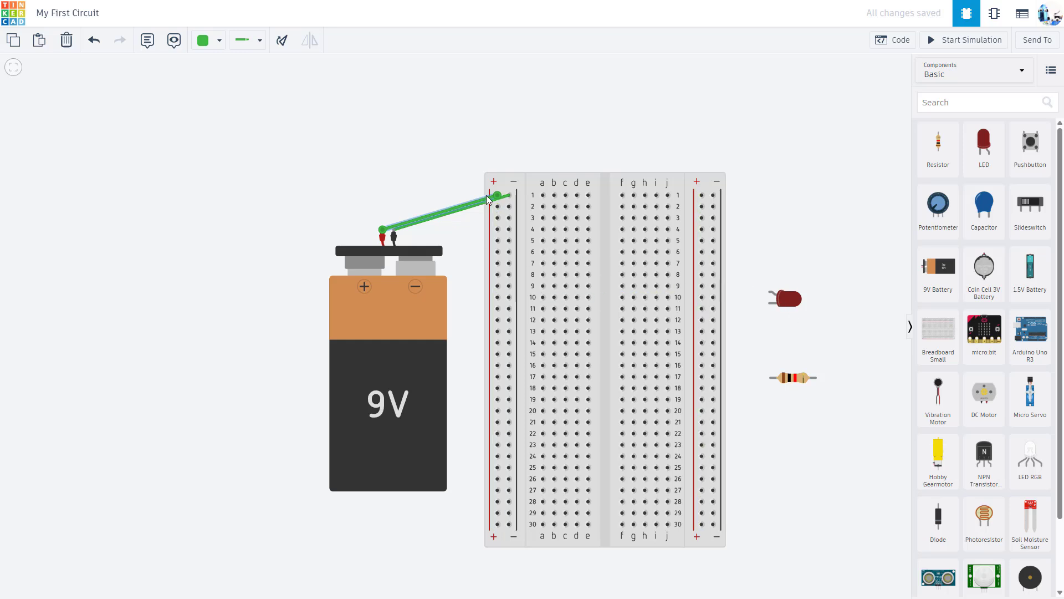
# Draw trial wires b5–i13, i4–a19 and d2–h21 on the breadboard, then delete all three
pyautogui.click(555, 240)
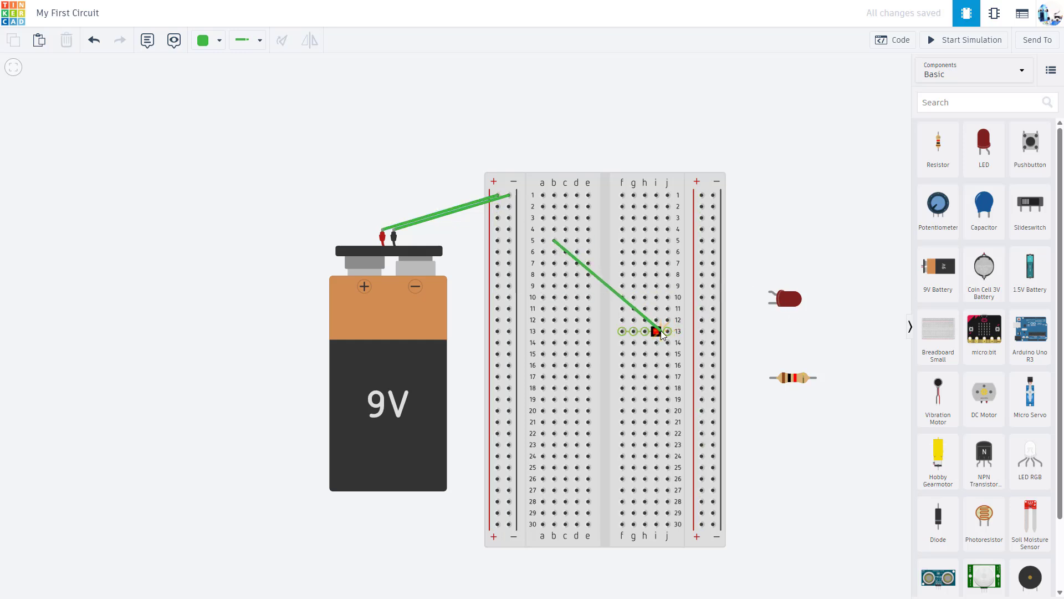
pyautogui.click(655, 331)
pyautogui.click(655, 229)
pyautogui.click(542, 399)
pyautogui.click(577, 206)
pyautogui.click(644, 422)
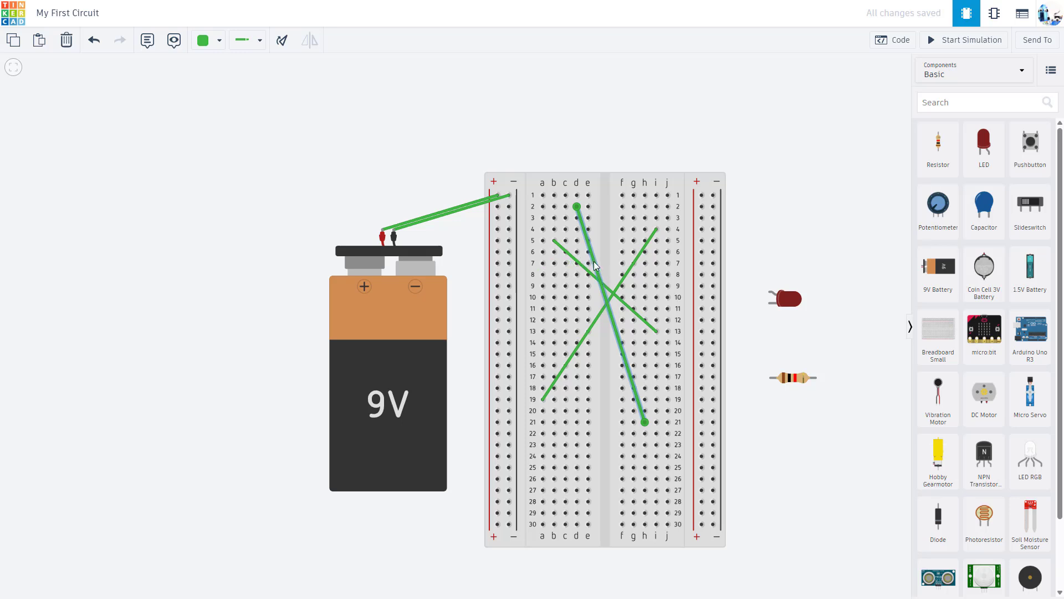
pyautogui.press('Delete')
pyautogui.click(608, 292)
pyautogui.press('Delete')
pyautogui.click(608, 292)
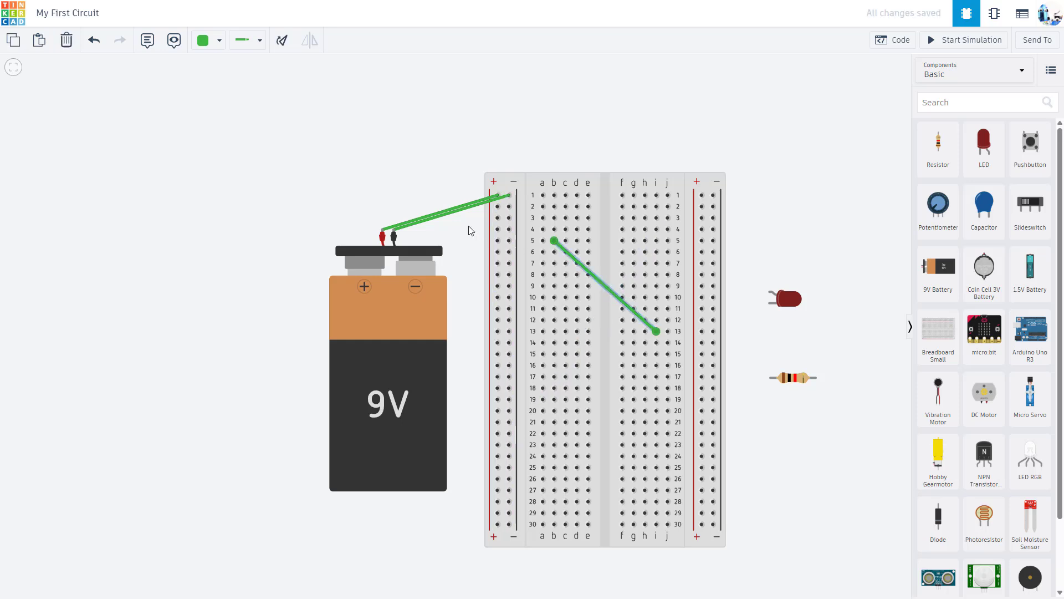
pyautogui.press('Delete')
# Bend the battery's positive wire up over the breadboard into the + rail and make it red
pyautogui.click(443, 215)
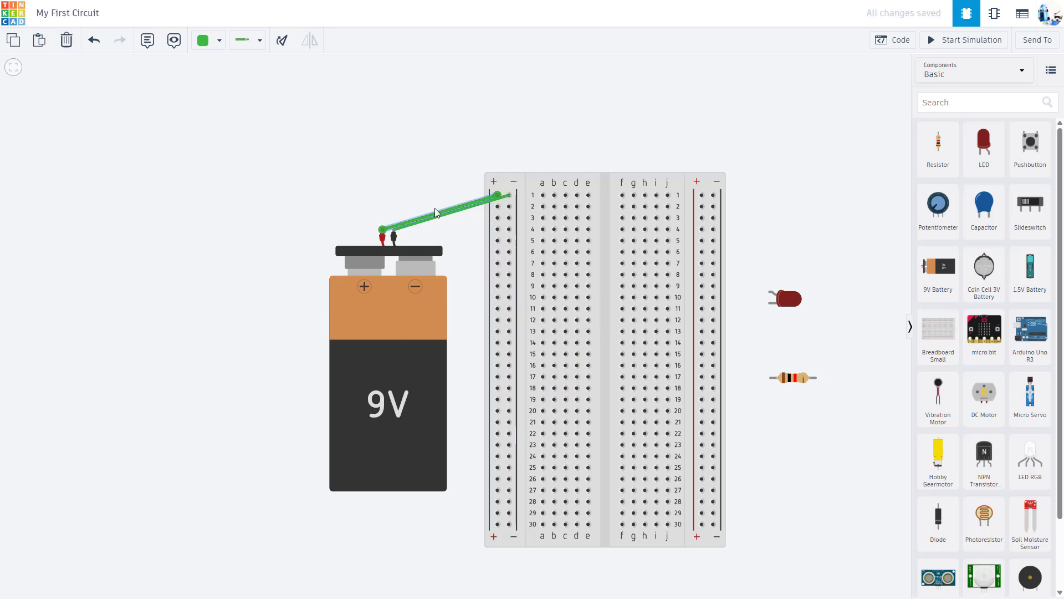
pyautogui.moveTo(442, 215); pyautogui.dragTo(383, 155)
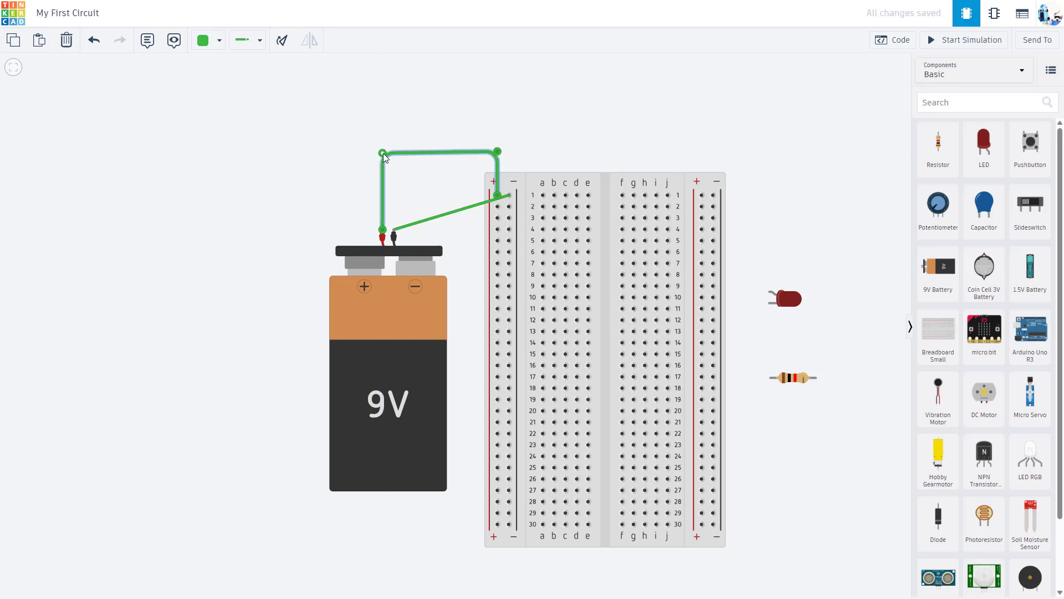
pyautogui.click(384, 155)
pyautogui.click(214, 41)
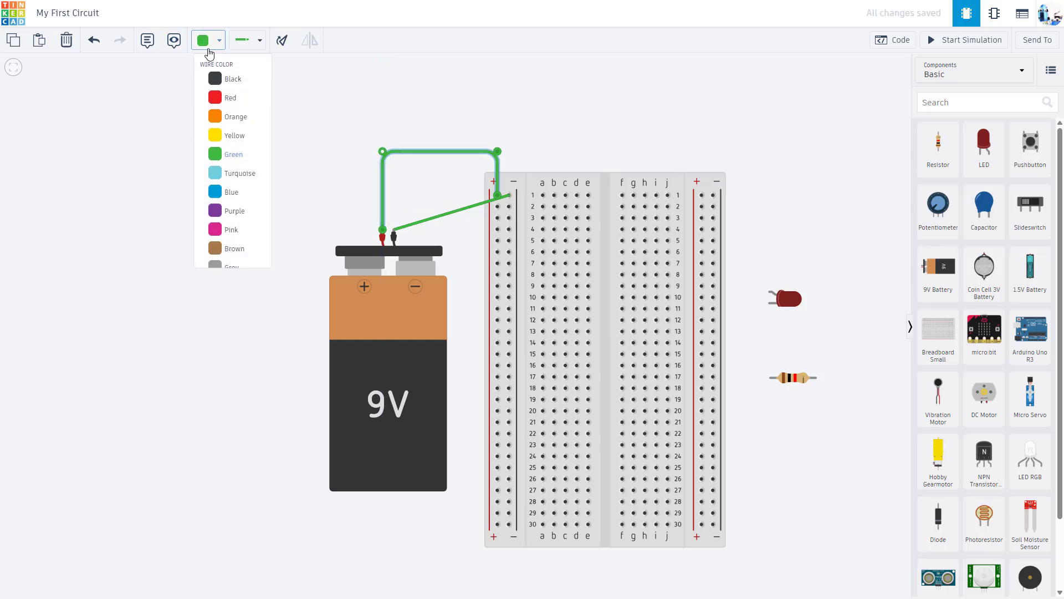
pyautogui.click(221, 97)
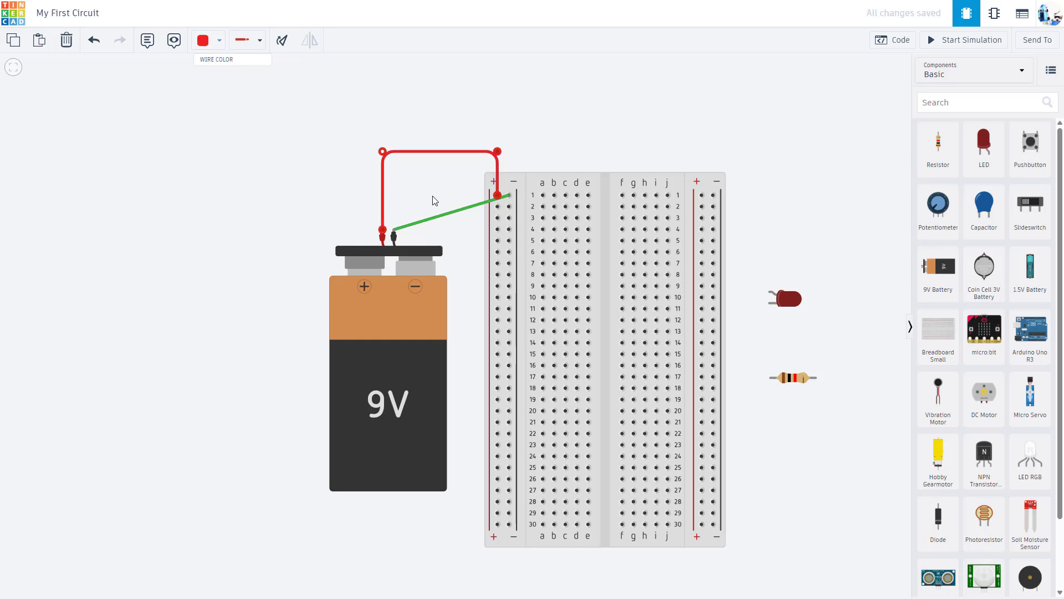
pyautogui.click(470, 209)
# Bend the negative wire above the breadboard into a squared route to the − rail, coloured black
pyautogui.moveTo(470, 208); pyautogui.dragTo(393, 157)
pyautogui.click(218, 47)
pyautogui.click(220, 77)
pyautogui.click(442, 209)
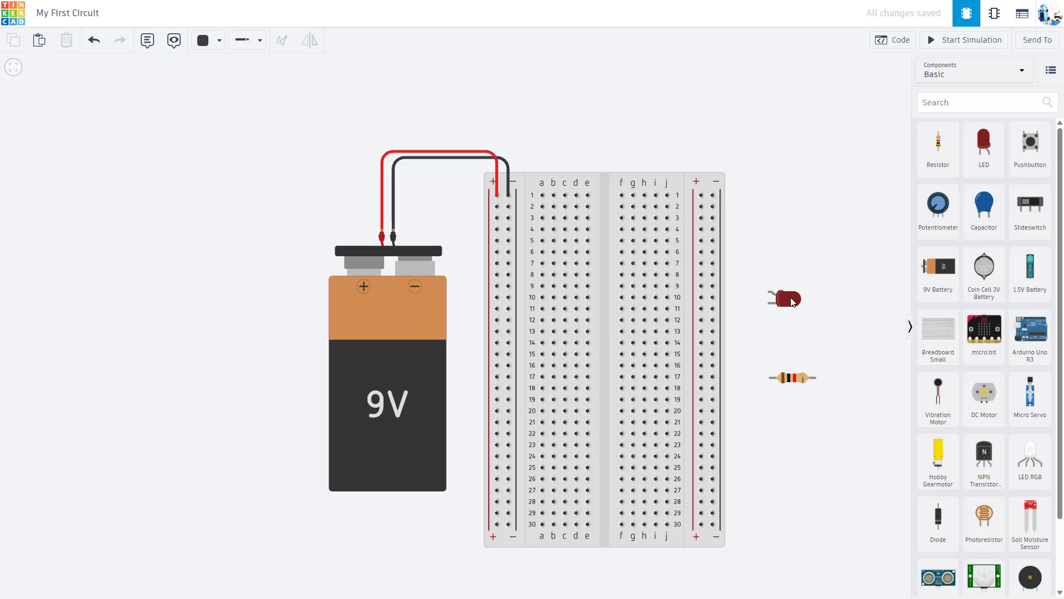
# Place the LED near row 7 and plug the upright resistor into column e, rows 9–13
pyautogui.moveTo(792, 300); pyautogui.dragTo(629, 276)
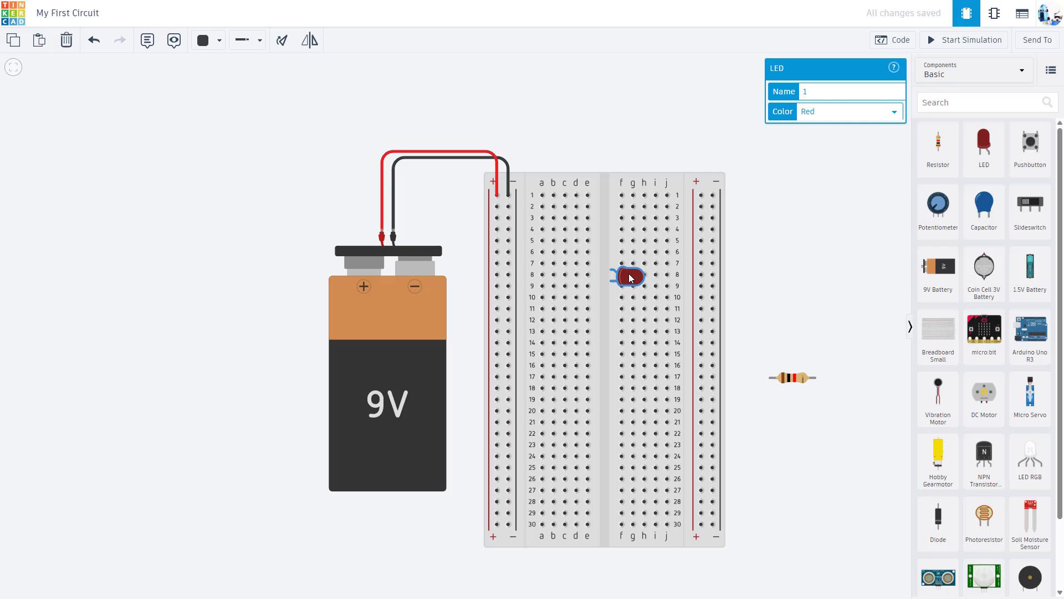
pyautogui.click(793, 378)
pyautogui.click(281, 40)
pyautogui.click(282, 40)
pyautogui.click(282, 40)
pyautogui.moveTo(794, 382); pyautogui.dragTo(596, 310)
# Add a red wire from the + rail to row 7 and a black wire from the − rail to row 13
pyautogui.click(497, 263)
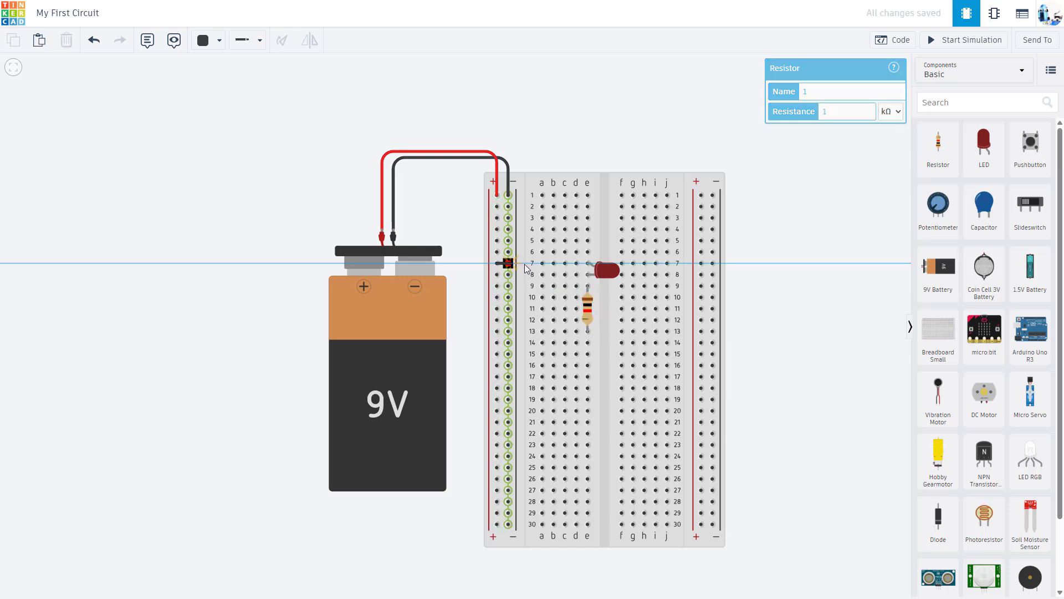
pyautogui.click(542, 264)
pyautogui.click(219, 40)
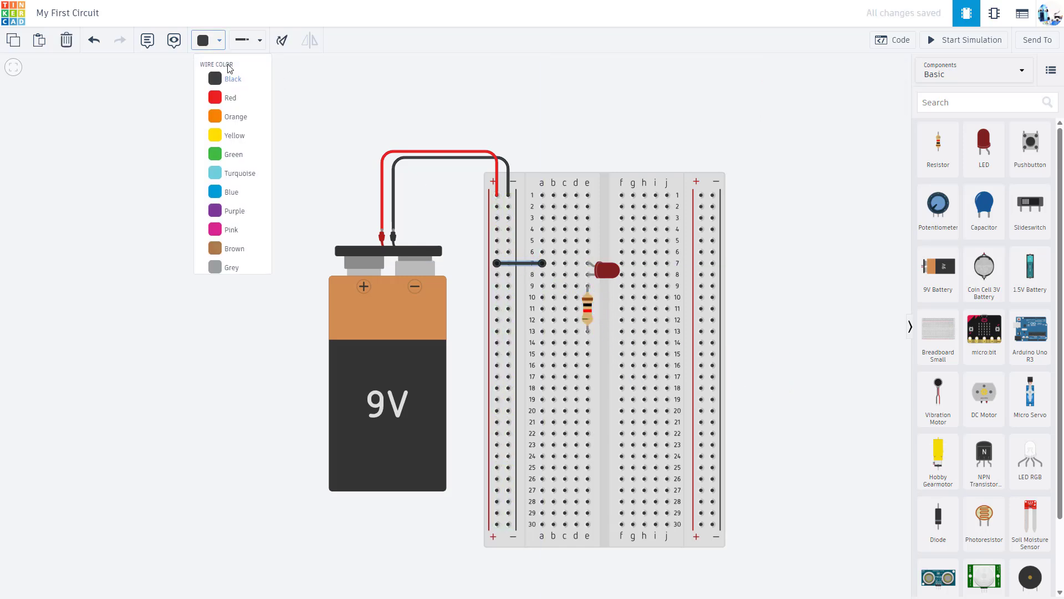
pyautogui.click(234, 98)
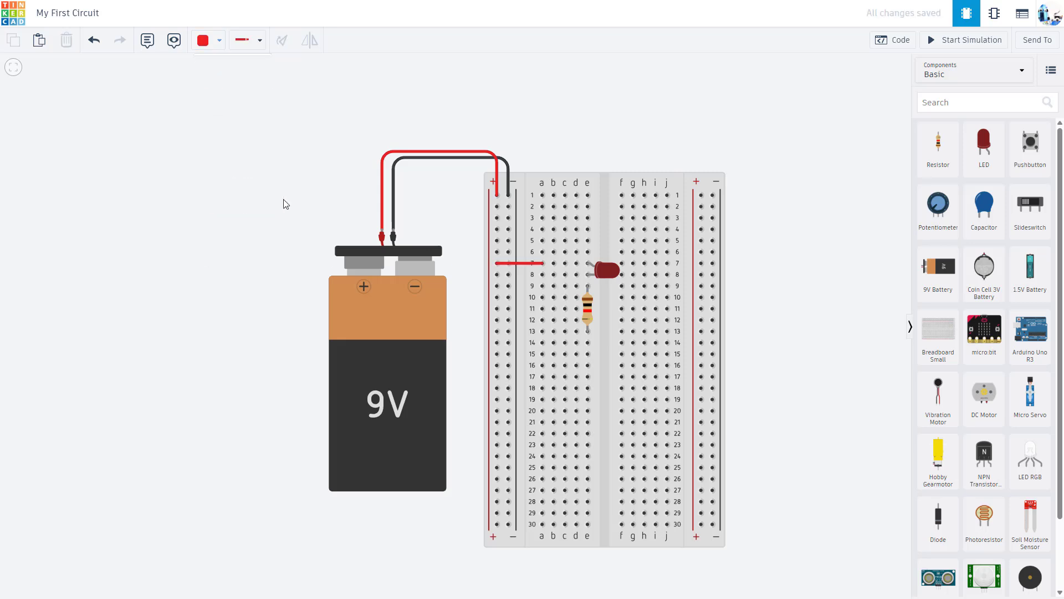
pyautogui.click(508, 331)
pyautogui.click(542, 332)
pyautogui.click(217, 41)
pyautogui.click(226, 88)
pyautogui.click(306, 247)
# Run and stop a trial simulation, then shift the resistor to column c, rows 8–12
pyautogui.click(935, 41)
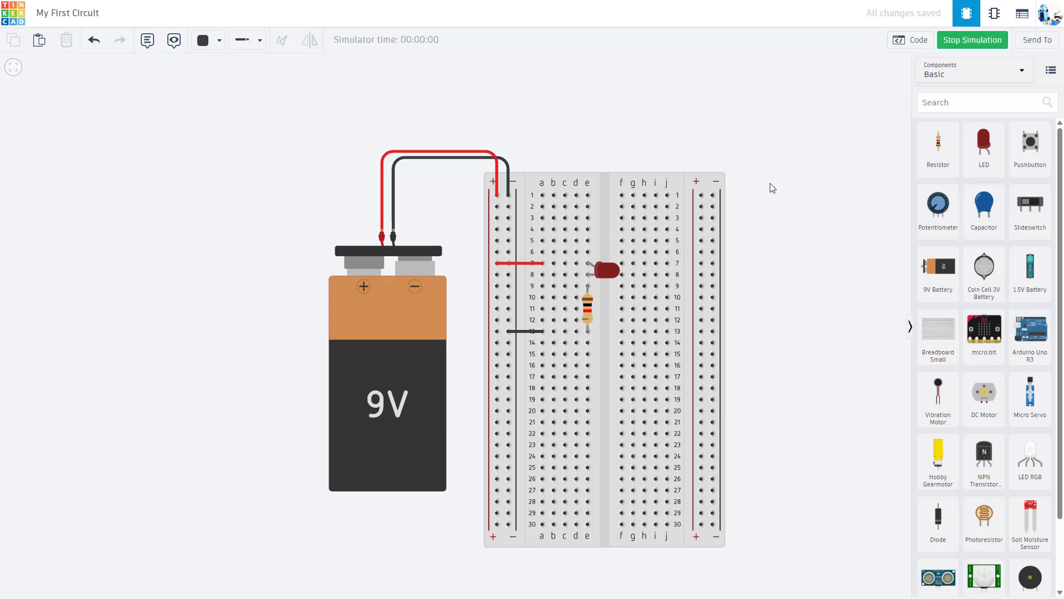
pyautogui.scroll(3, 575, 296)
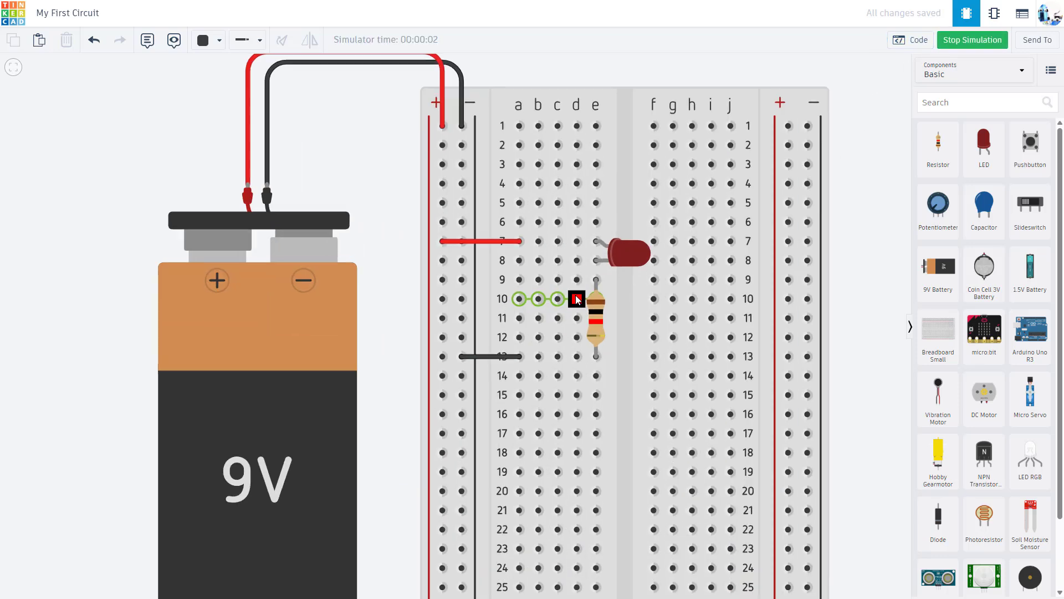
pyautogui.click(962, 44)
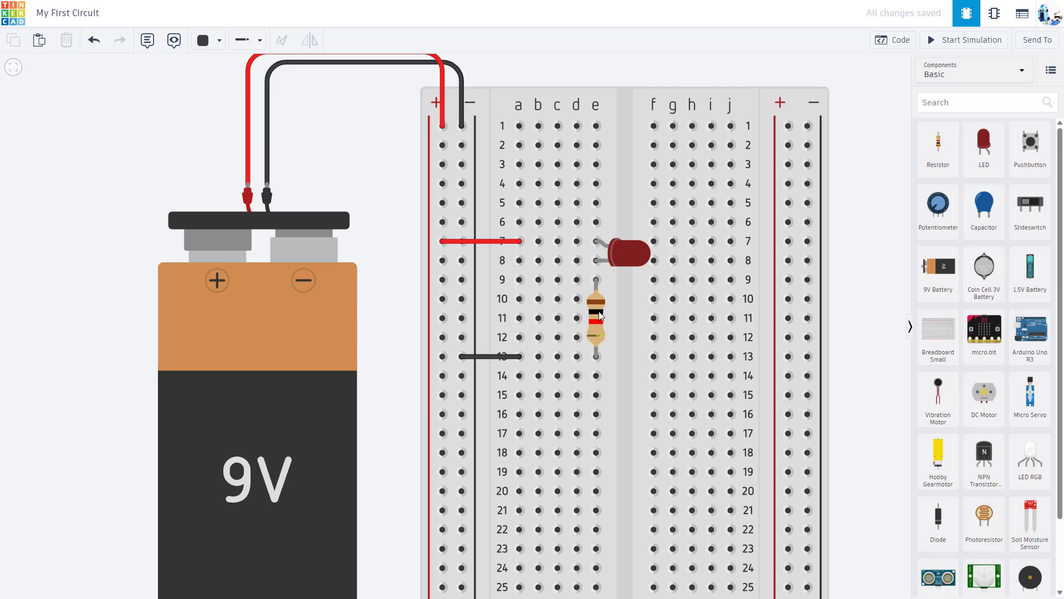
pyautogui.moveTo(600, 315); pyautogui.dragTo(566, 294)
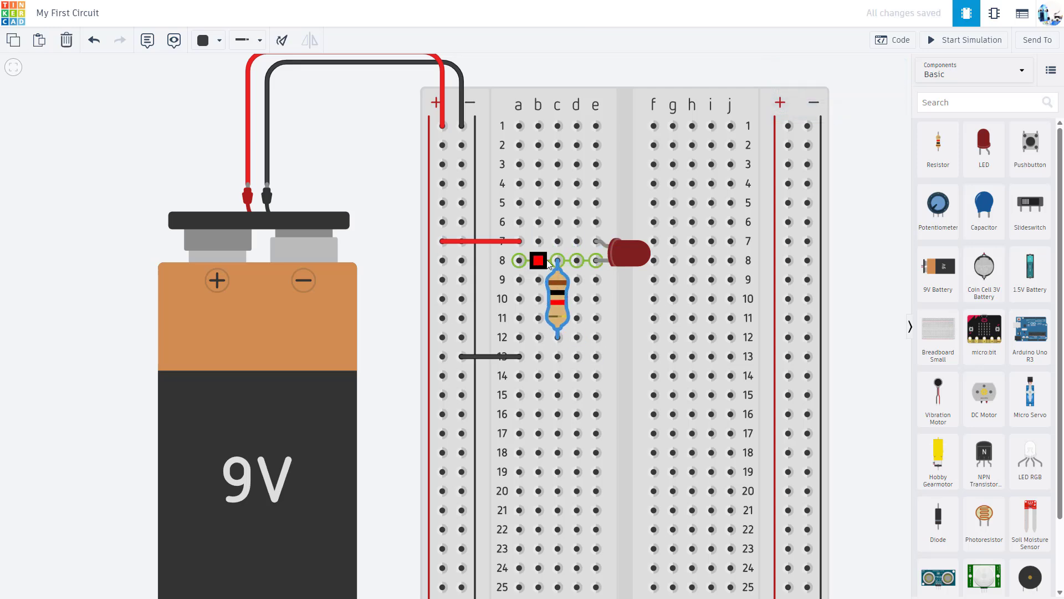
pyautogui.click(498, 360)
# Move the black wire's end from a13 to a12 and simulate so the red LED lights
pyautogui.moveTo(520, 361); pyautogui.dragTo(520, 343)
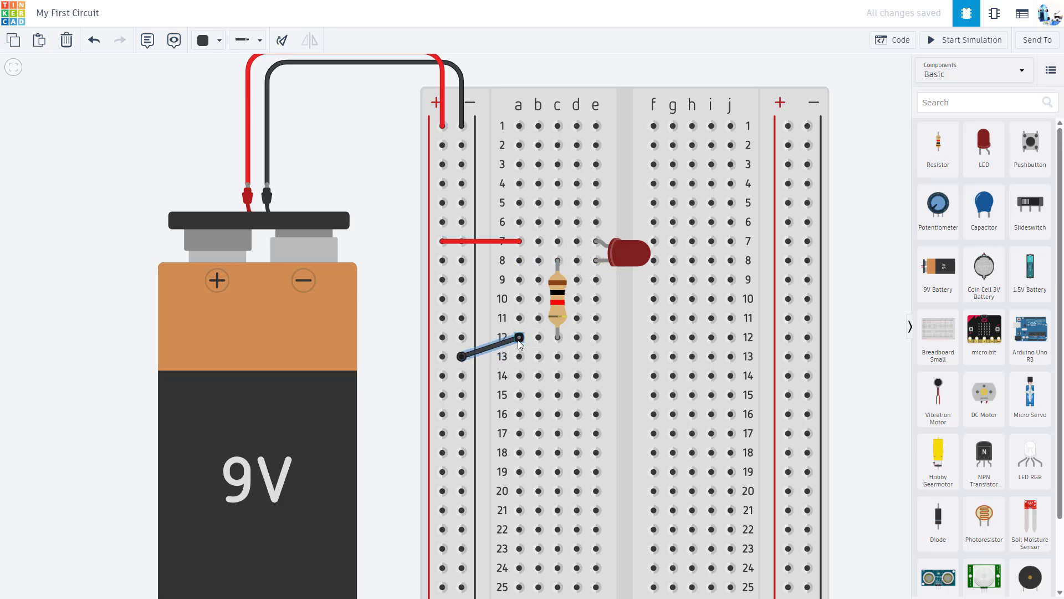
pyautogui.click(938, 45)
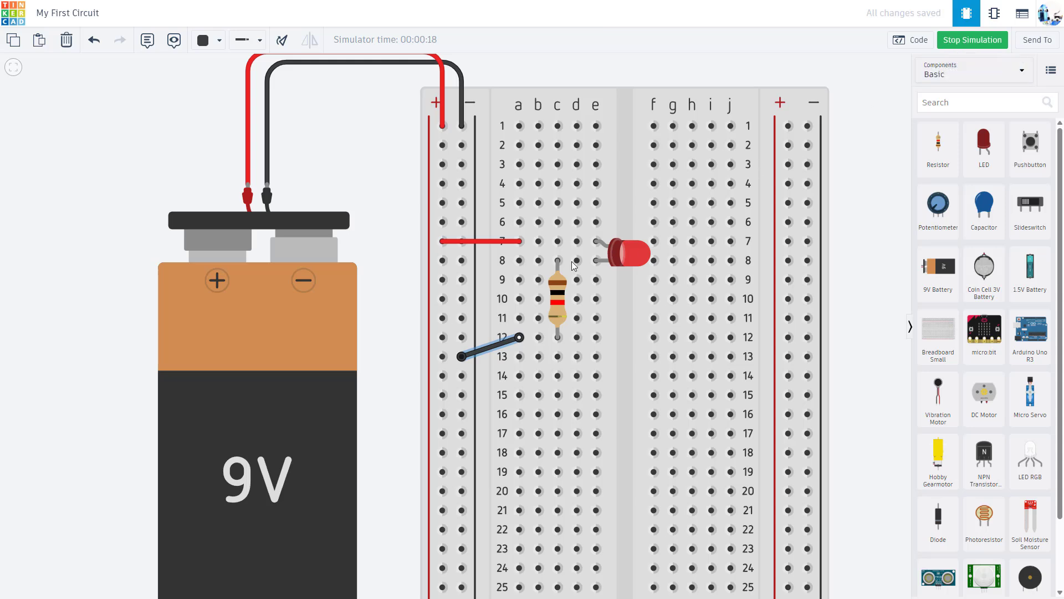
# Delete the black wire, lay the resistor horizontally from the − rail to row 8, and test-simulate
pyautogui.click(968, 40)
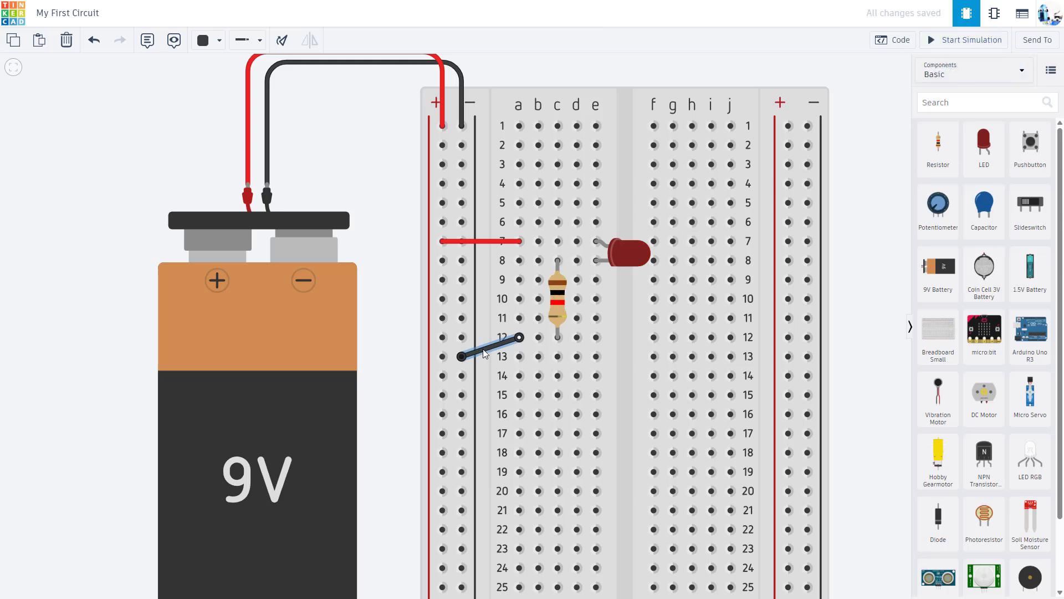
pyautogui.press('Delete')
pyautogui.click(551, 304)
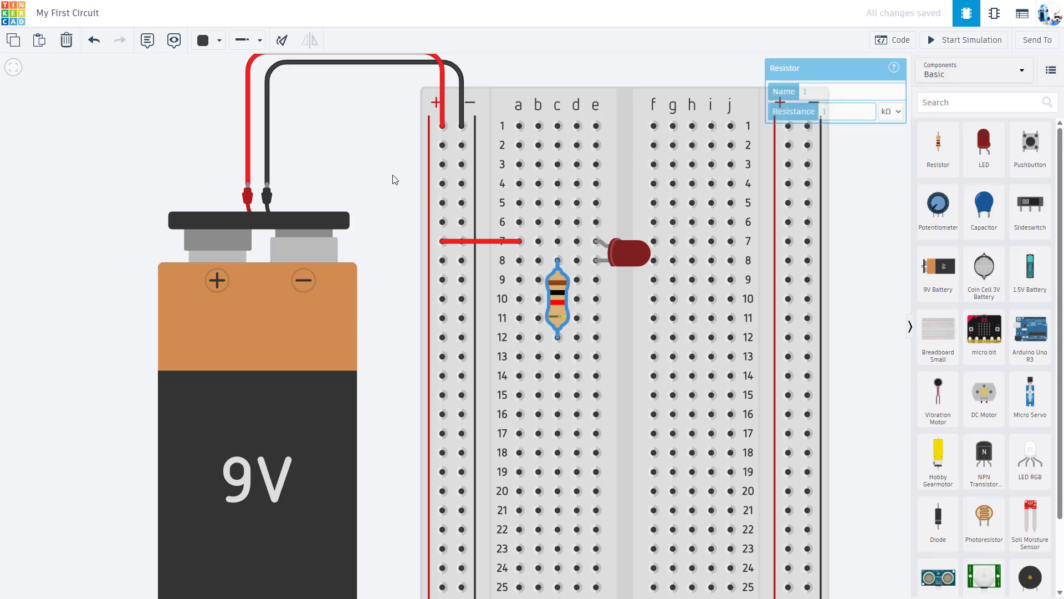
pyautogui.click(281, 41)
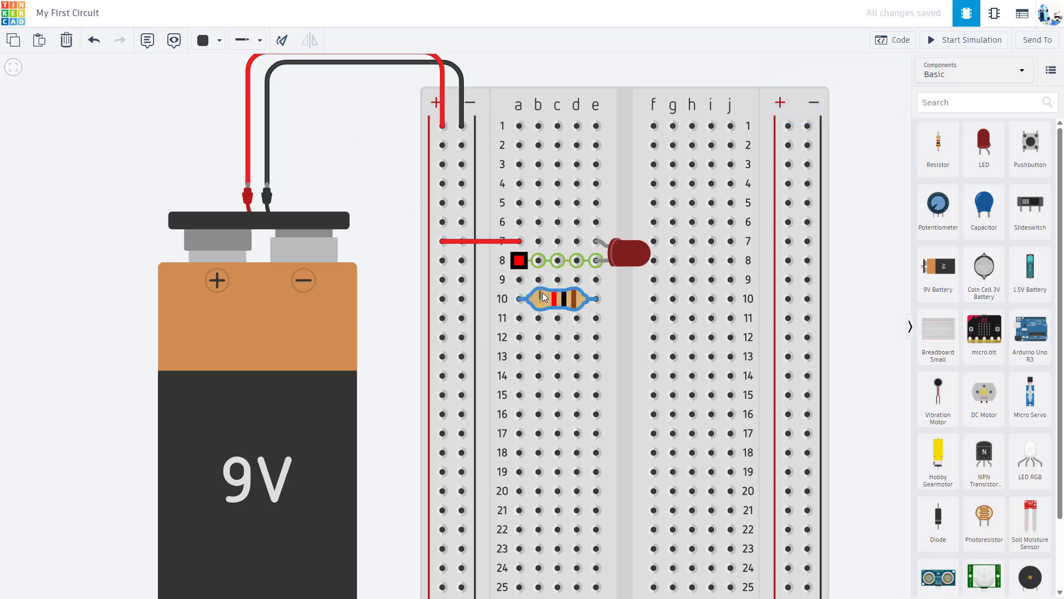
pyautogui.moveTo(554, 299); pyautogui.dragTo(491, 261)
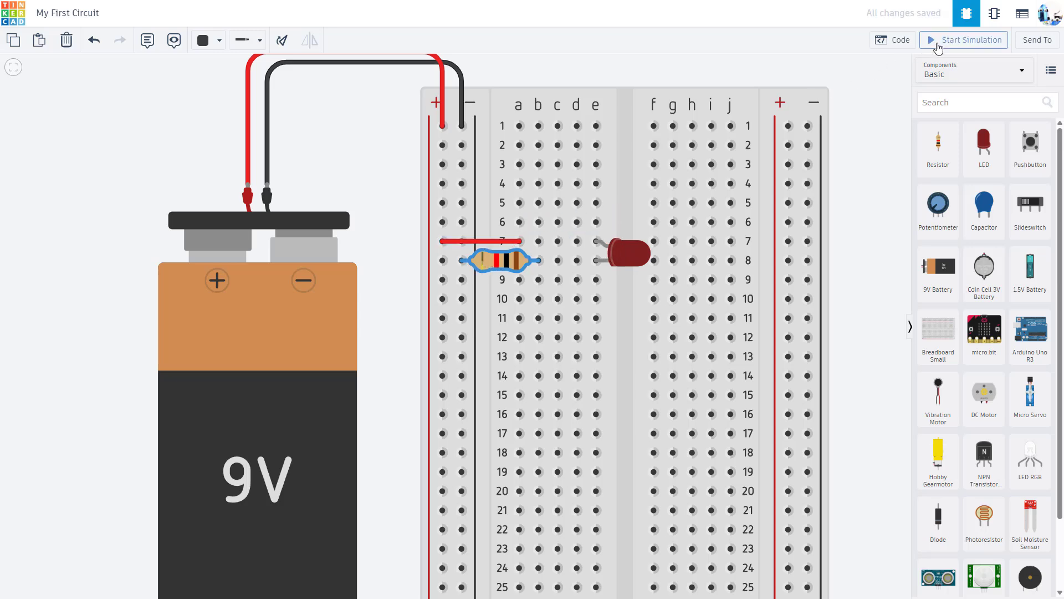
pyautogui.click(971, 40)
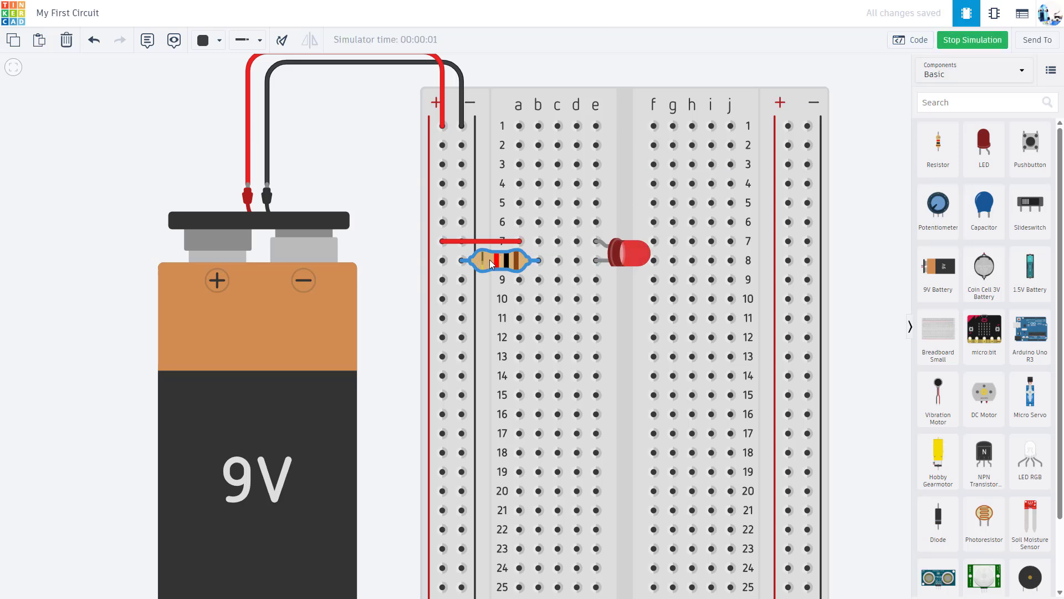
pyautogui.click(965, 42)
# Turn the LED upright and position it across the breadboard's centre gap
pyautogui.click(619, 251)
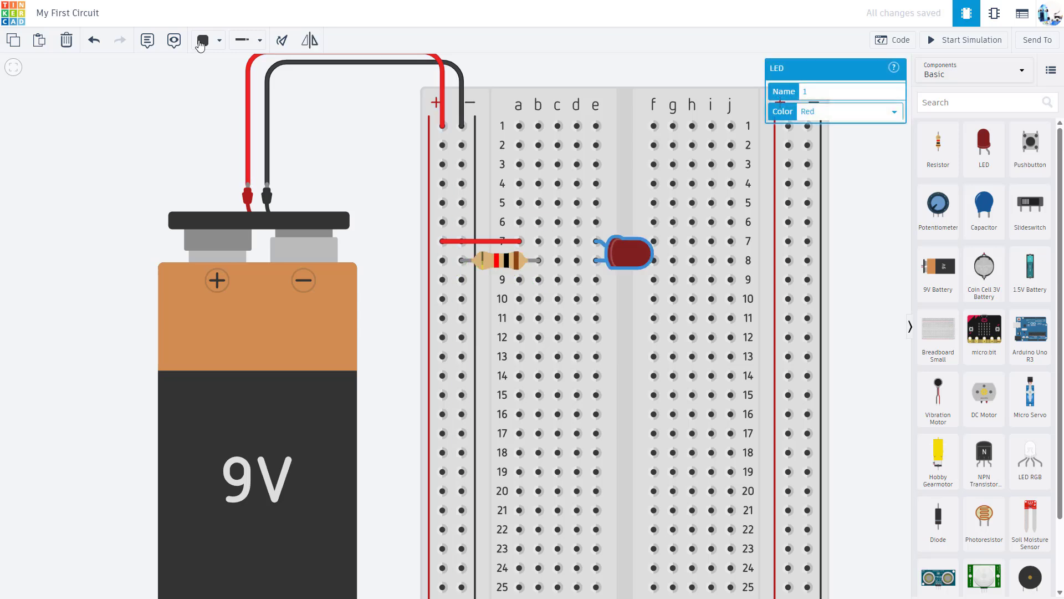
pyautogui.click(281, 41)
pyautogui.click(281, 41)
pyautogui.click(280, 41)
pyautogui.moveTo(600, 216); pyautogui.dragTo(630, 195)
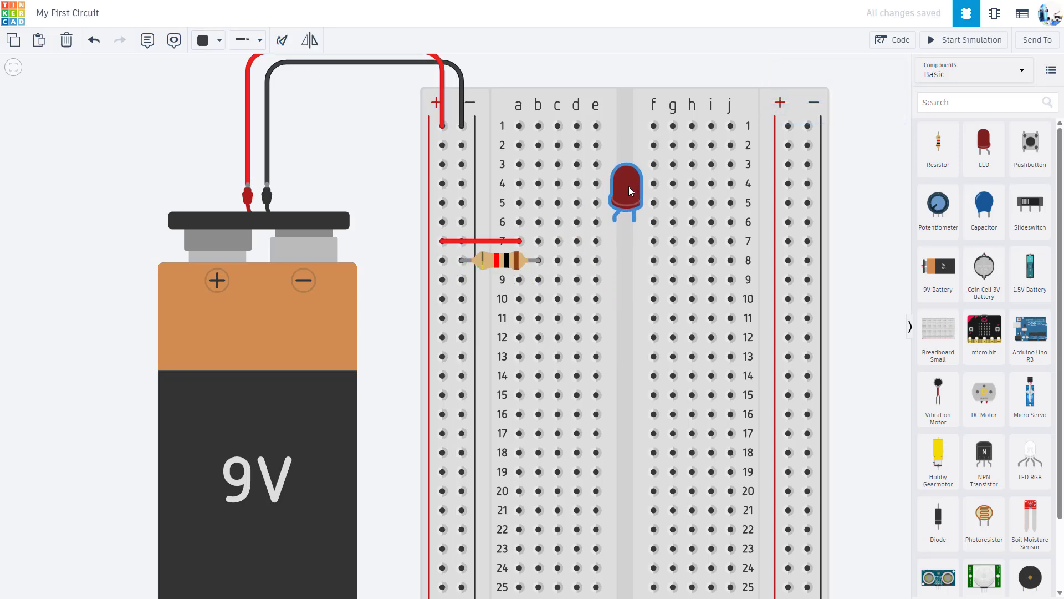
# Wire the LED legs to holes e7 and f7 in grey, and move the resistor to row 7's right end
pyautogui.click(616, 220)
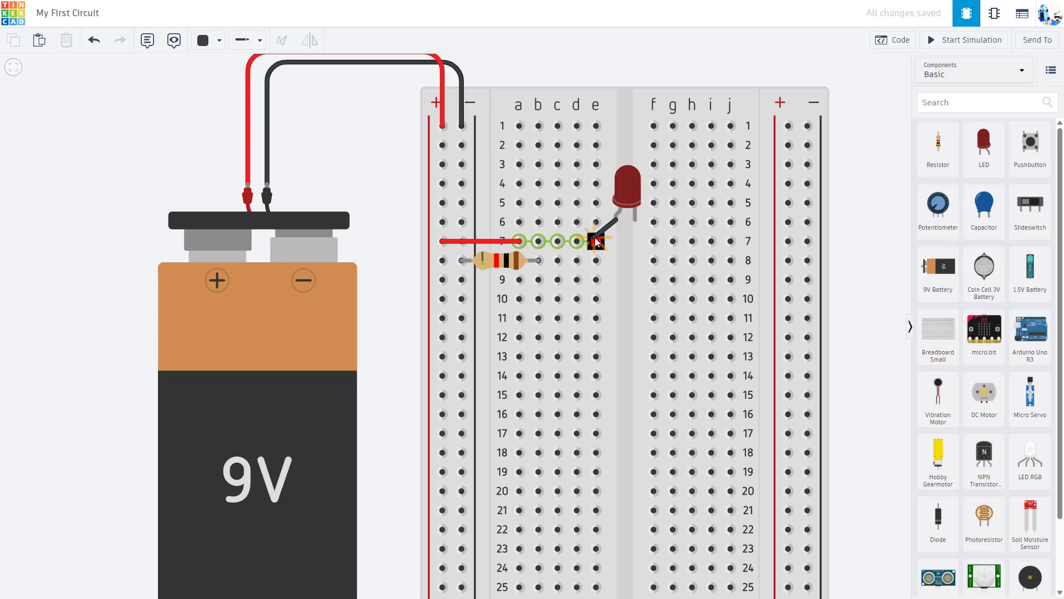
pyautogui.click(597, 241)
pyautogui.click(204, 41)
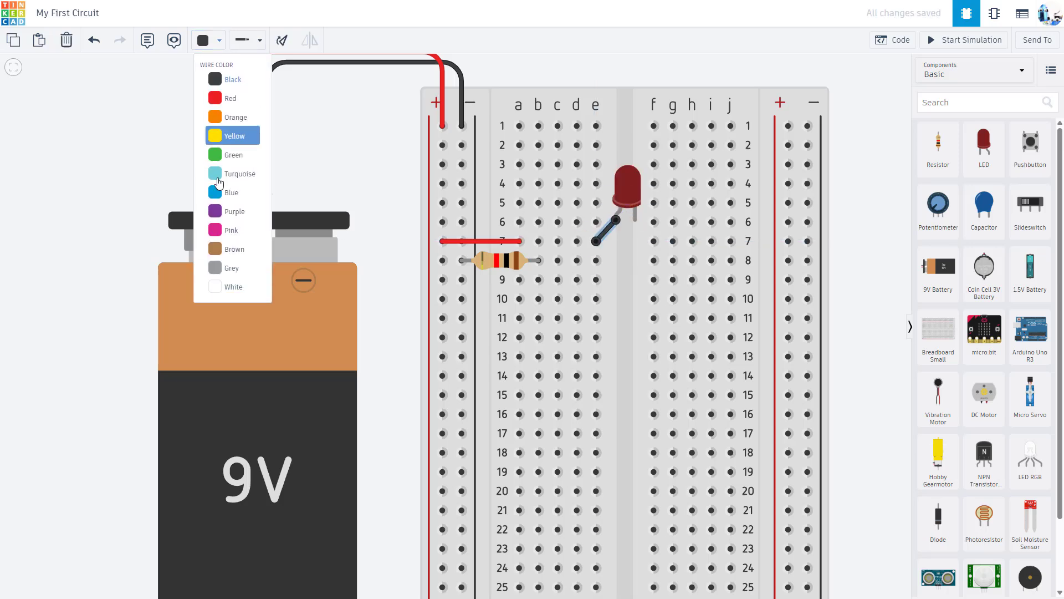
pyautogui.click(217, 269)
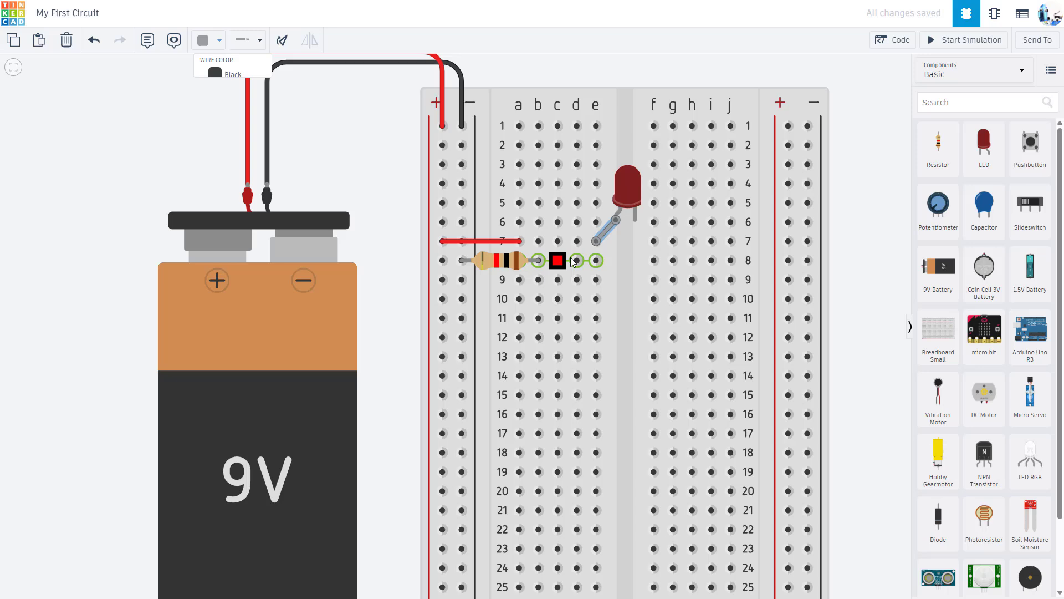
pyautogui.click(635, 220)
pyautogui.click(652, 239)
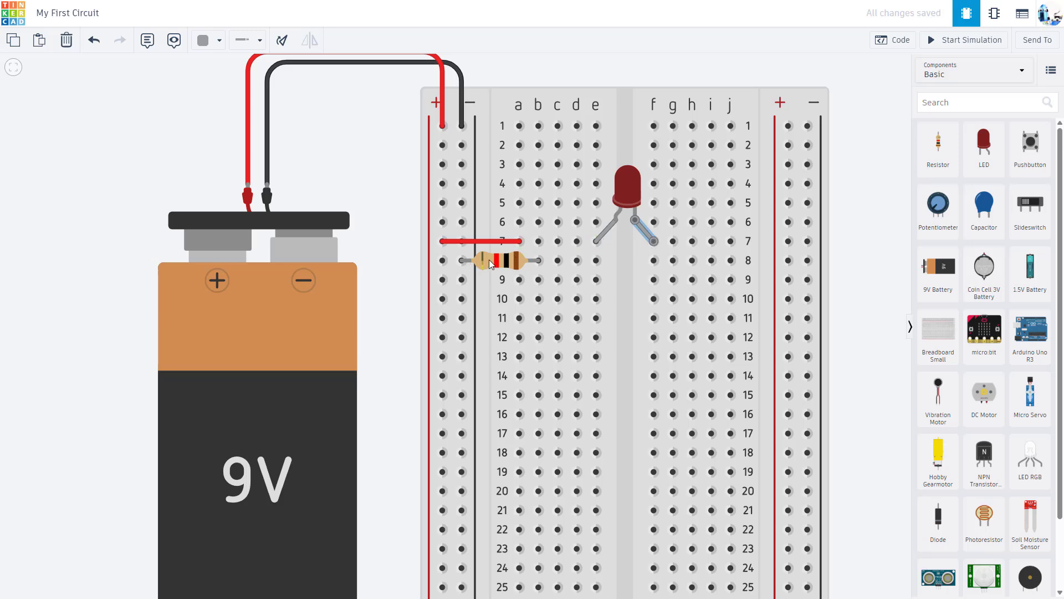
pyautogui.moveTo(491, 259); pyautogui.dragTo(758, 244)
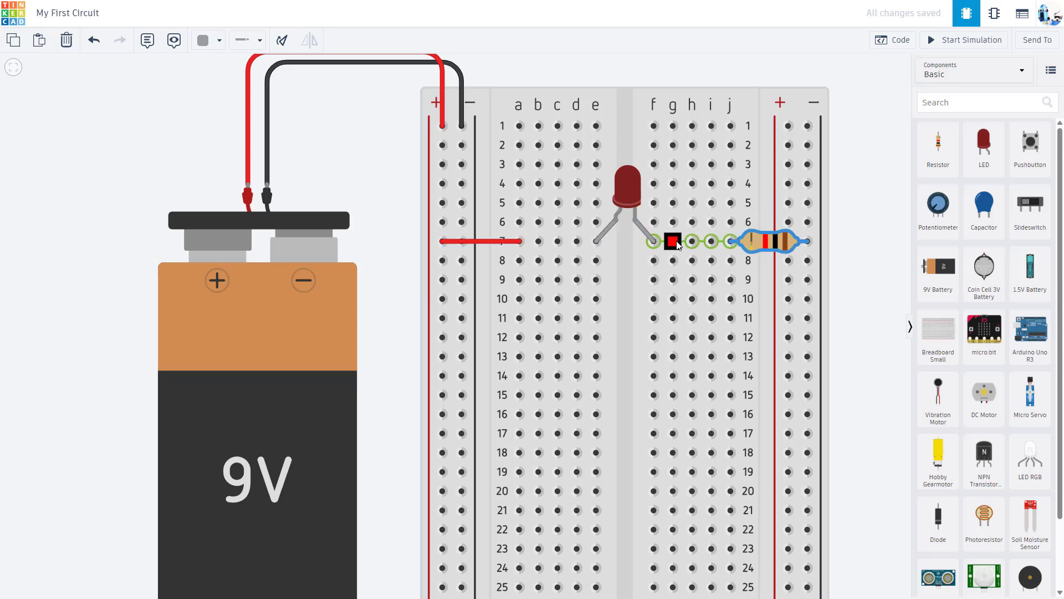
# Run a quick test simulation of the circuit, then stop it
pyautogui.scroll(-5, 678, 244)
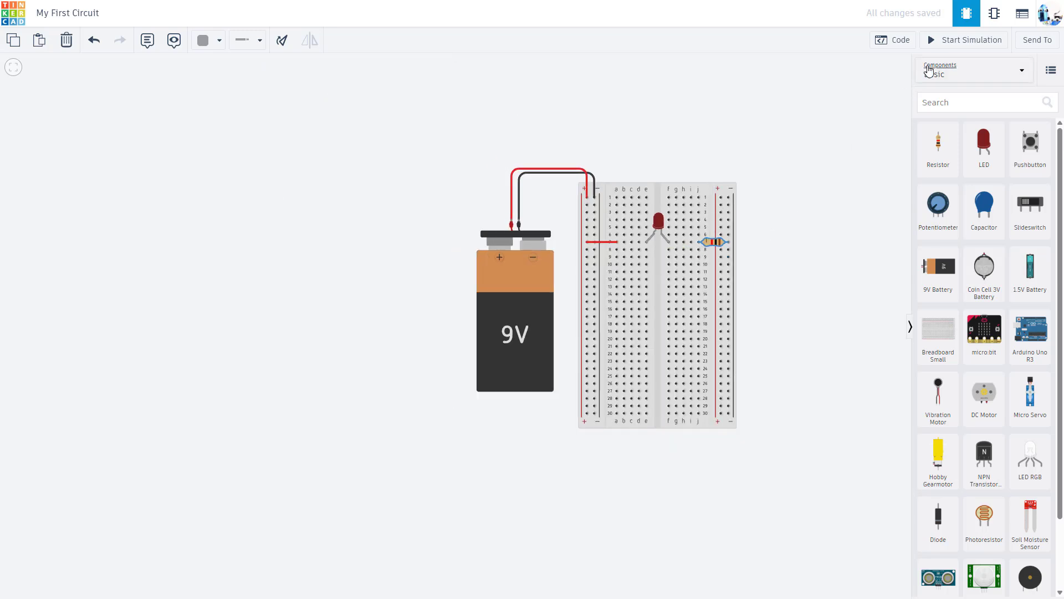
pyautogui.click(942, 40)
pyautogui.scroll(3, 711, 260)
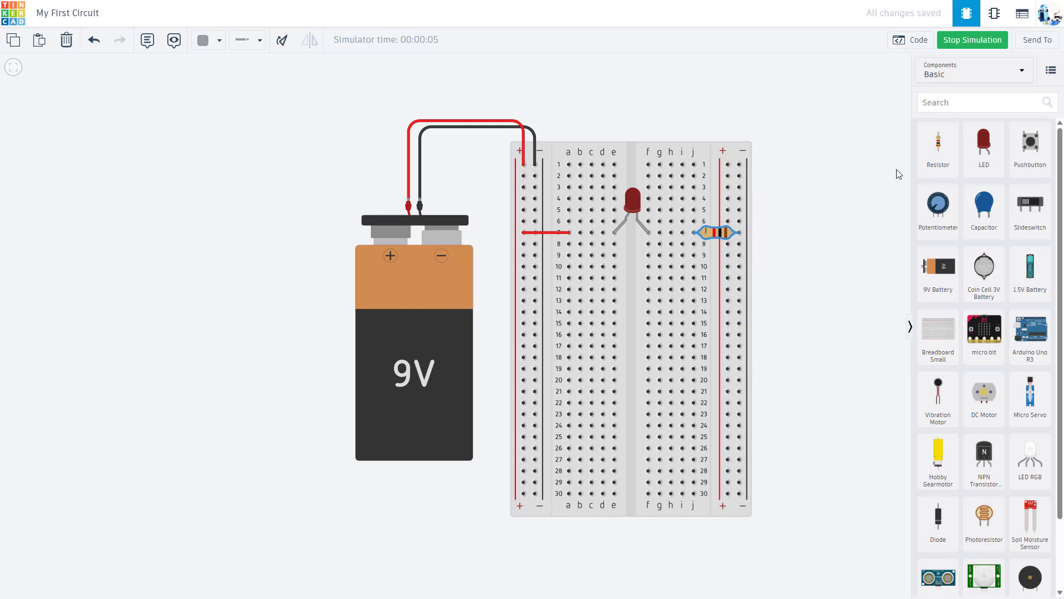
pyautogui.click(971, 43)
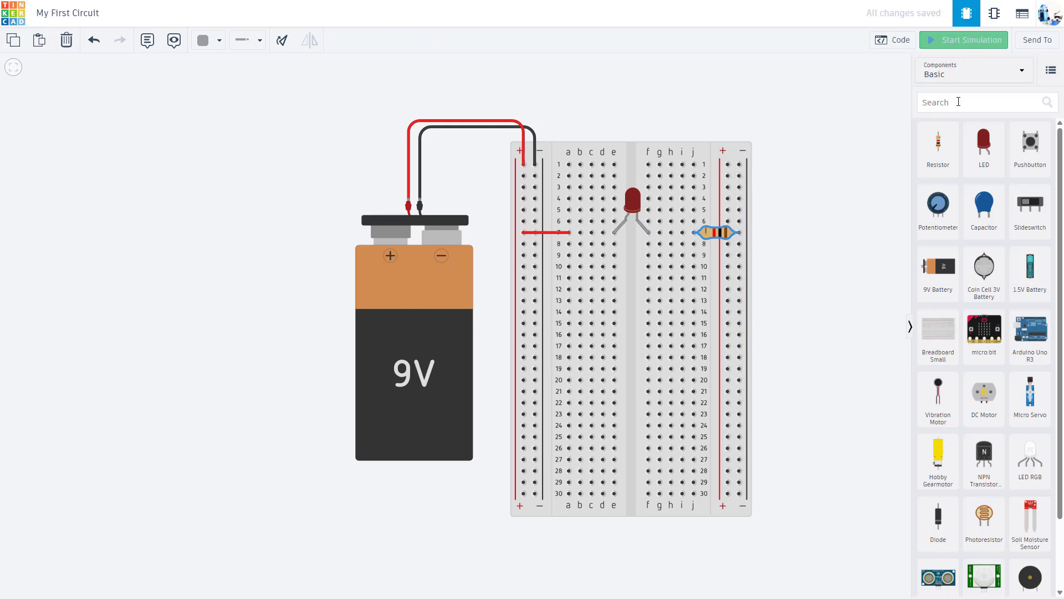
# Draw a black wire below the breadboard joining both negative rails at row 30
pyautogui.click(739, 494)
pyautogui.click(739, 532)
pyautogui.click(536, 531)
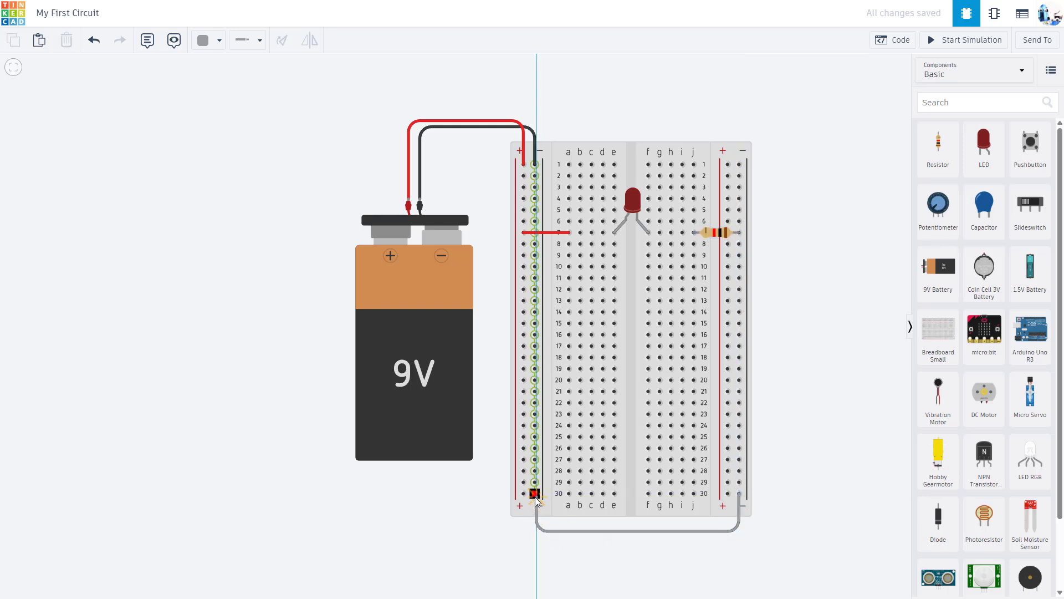
pyautogui.click(535, 494)
pyautogui.click(213, 45)
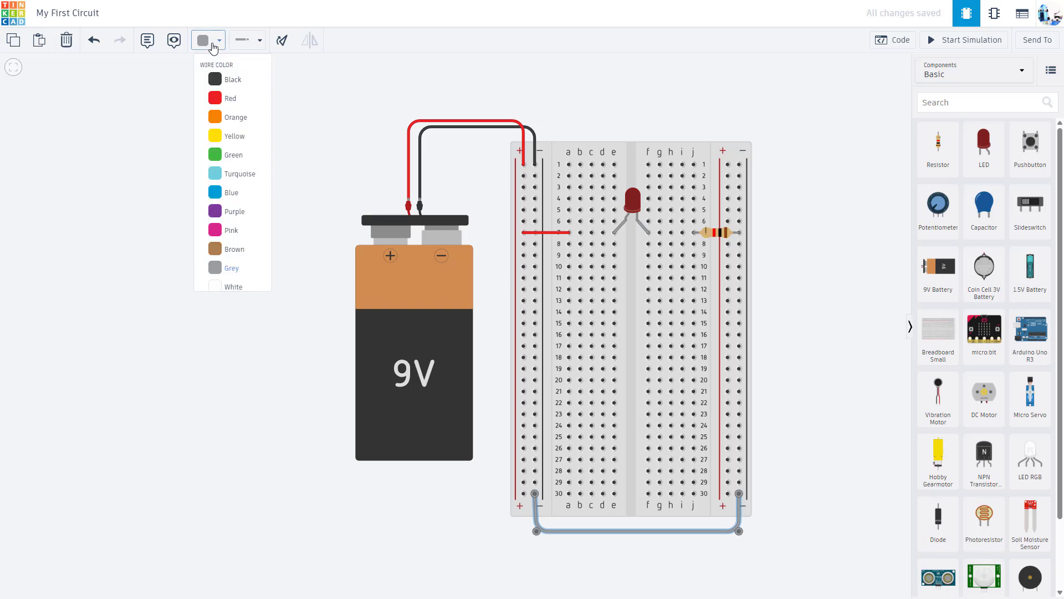
pyautogui.click(222, 78)
# Run the simulation and seat the LED's leg in hole e7 so it lights
pyautogui.click(274, 216)
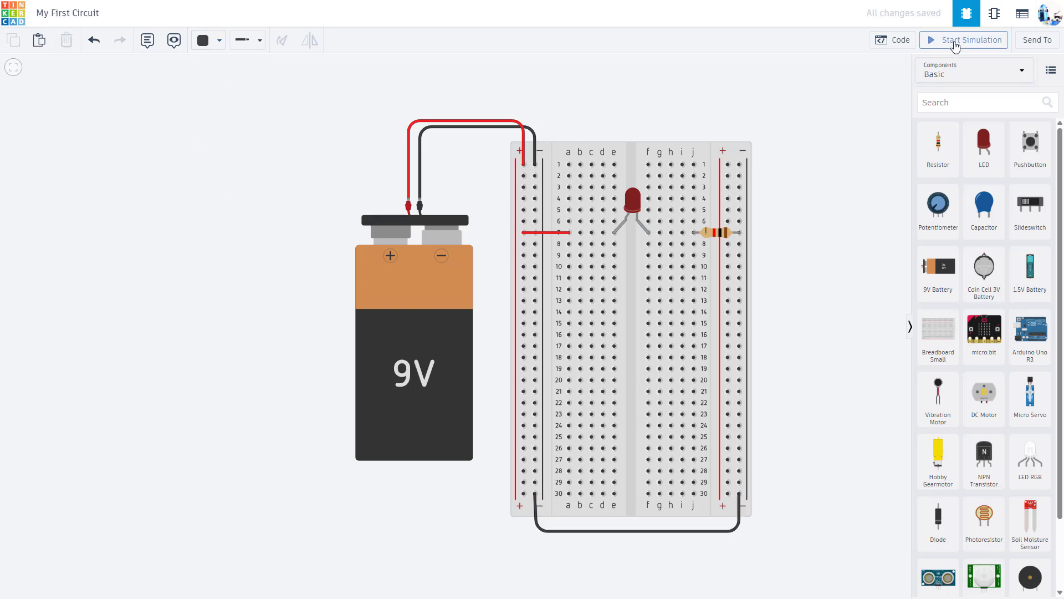
pyautogui.click(961, 40)
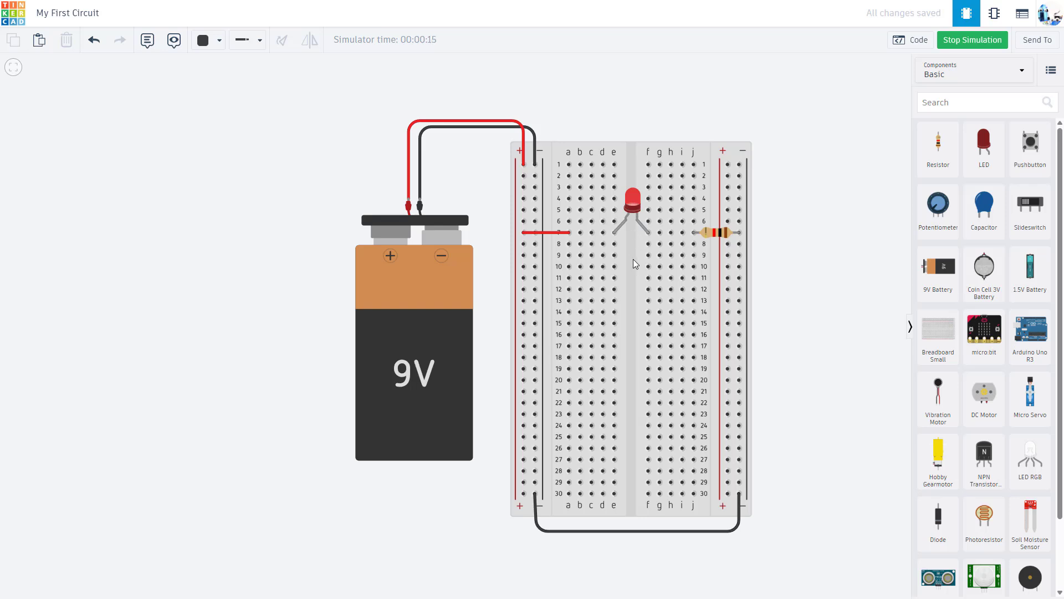
pyautogui.moveTo(627, 220); pyautogui.dragTo(616, 240)
# Stop the simulation and check that the resistor's Resistance reads 1 kΩ
pyautogui.click(951, 41)
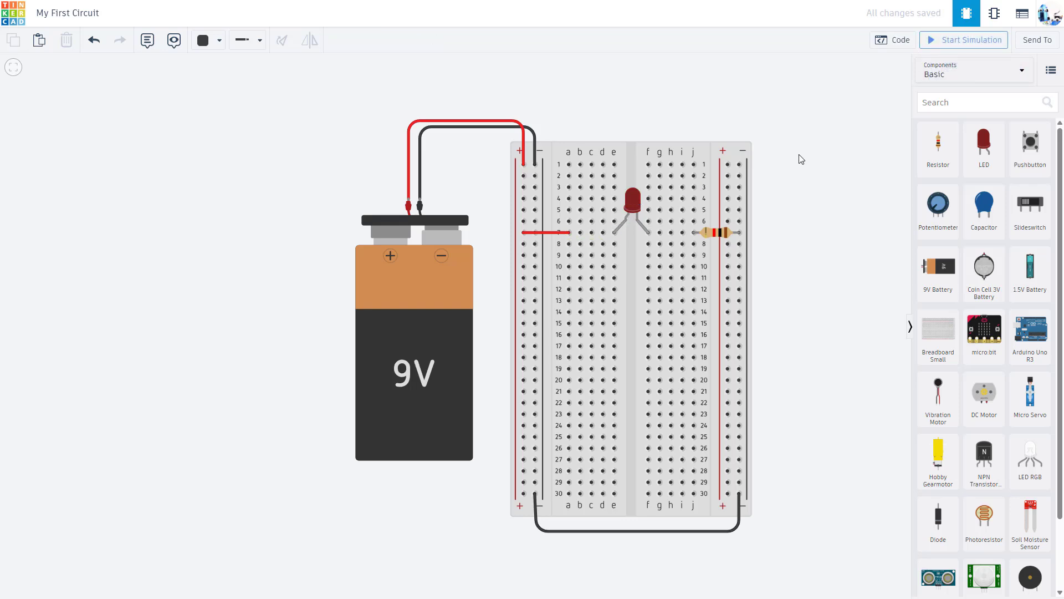
pyautogui.scroll(3, 629, 228)
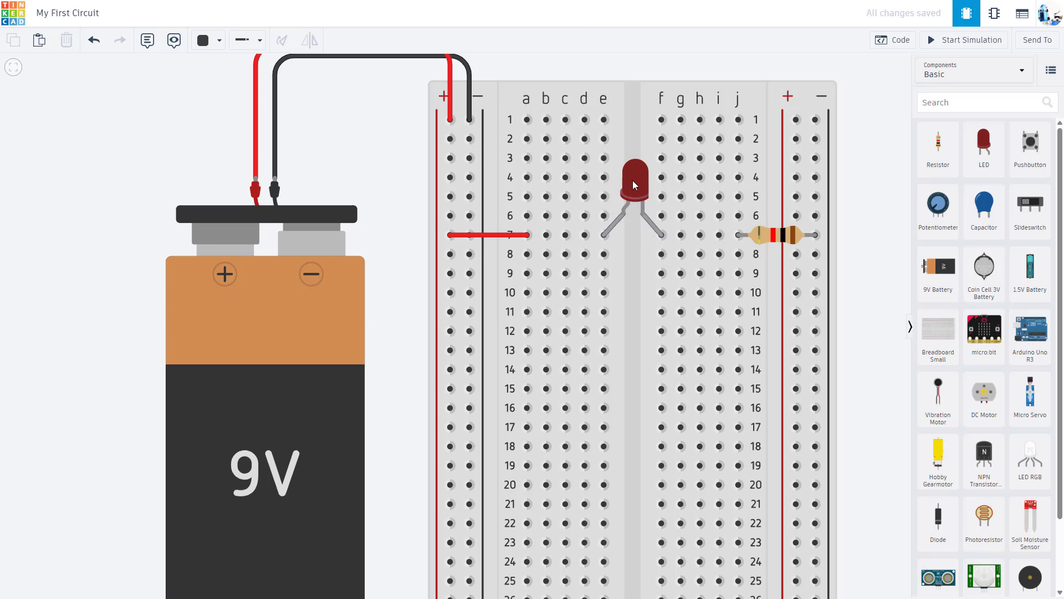
pyautogui.click(769, 237)
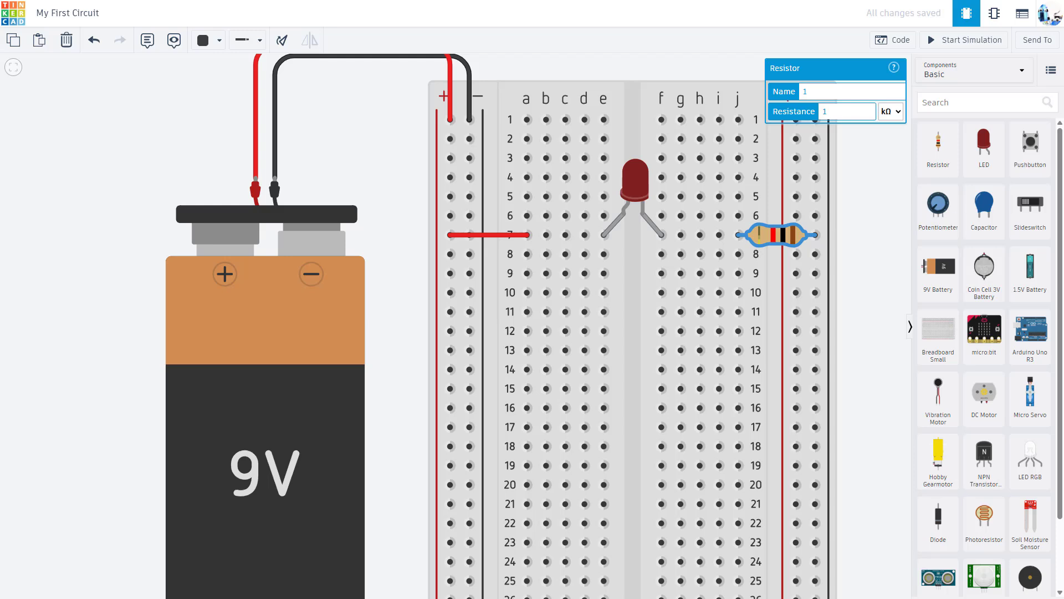
pyautogui.click(866, 217)
pyautogui.moveTo(857, 207); pyautogui.dragTo(813, 277)
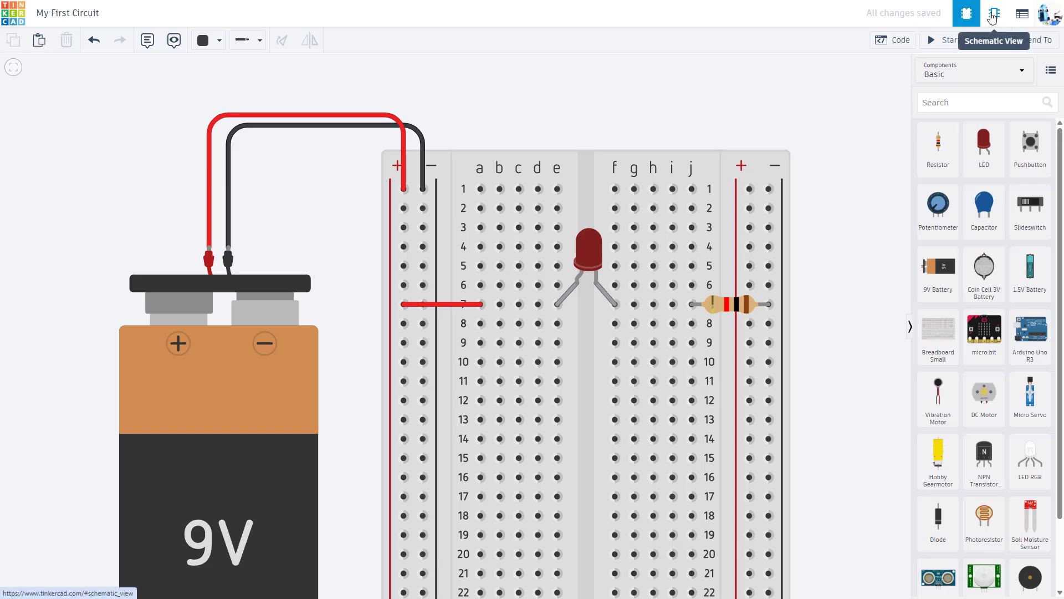
pyautogui.click(992, 17)
pyautogui.scroll(5, 479, 338)
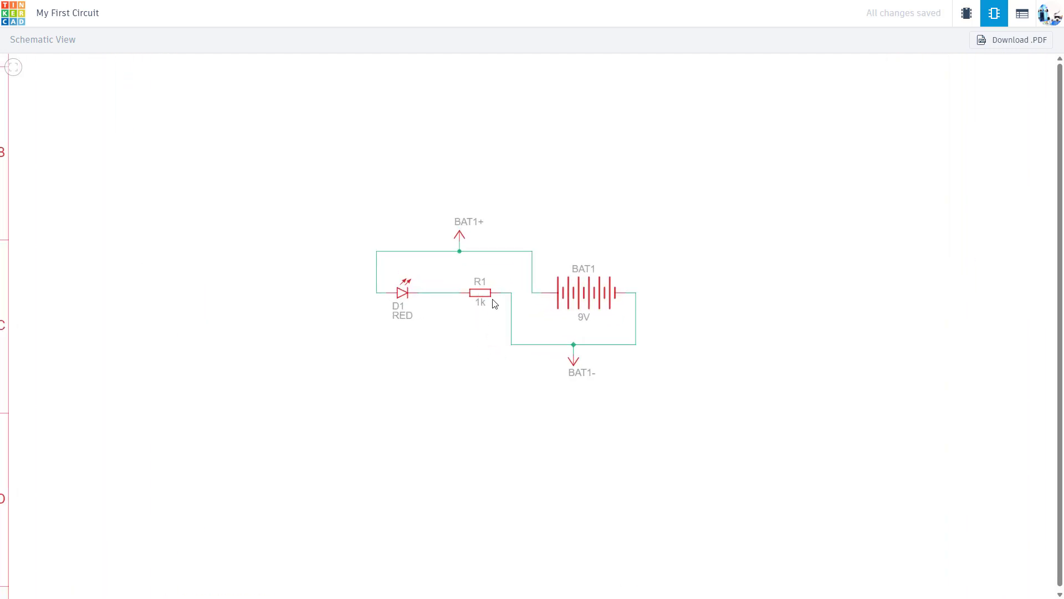
pyautogui.moveTo(494, 301)
pyautogui.mouseDown()
pyautogui.moveTo(518, 320)
pyautogui.moveTo(413, 283)
pyautogui.moveTo(504, 258)
pyautogui.moveTo(497, 280)
pyautogui.moveTo(518, 280)
pyautogui.moveTo(503, 288)
pyautogui.mouseUp()
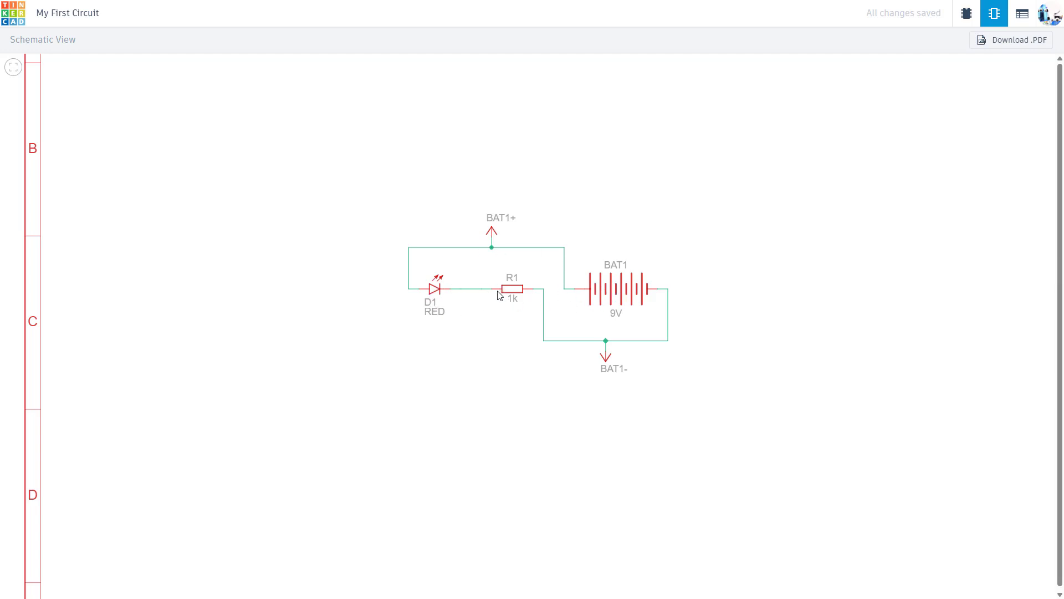
pyautogui.scroll(-3, 498, 295)
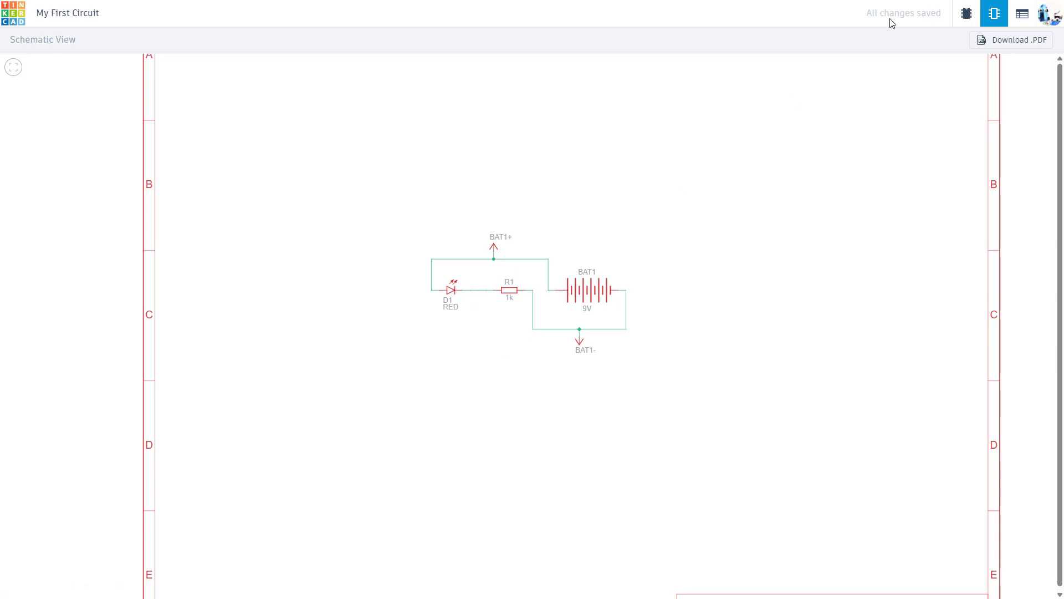
# Stand the resistor vertically in column h, rows 8–11
pyautogui.click(967, 15)
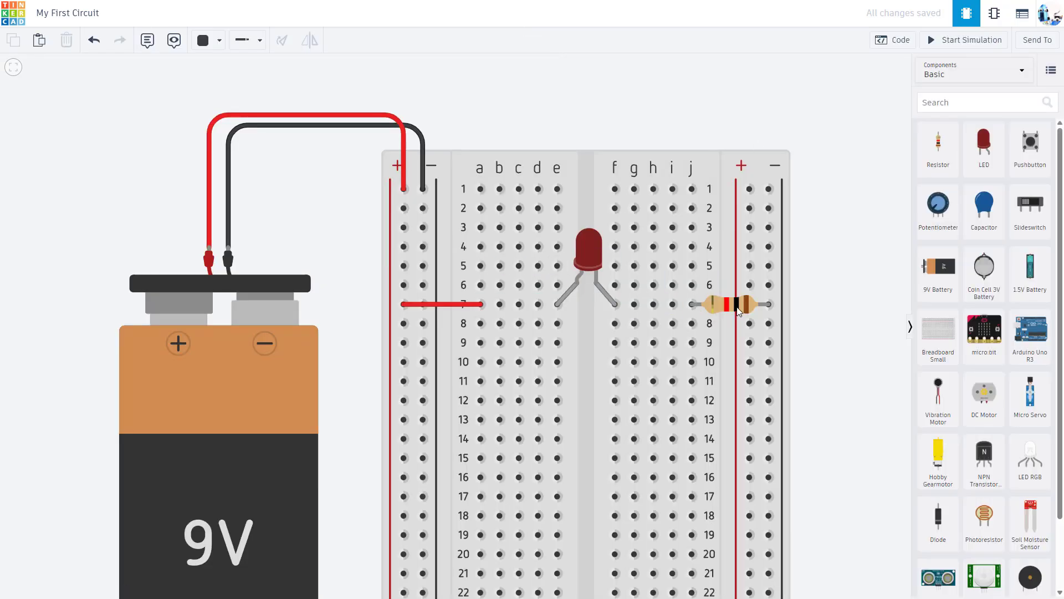
pyautogui.moveTo(738, 307); pyautogui.dragTo(698, 305)
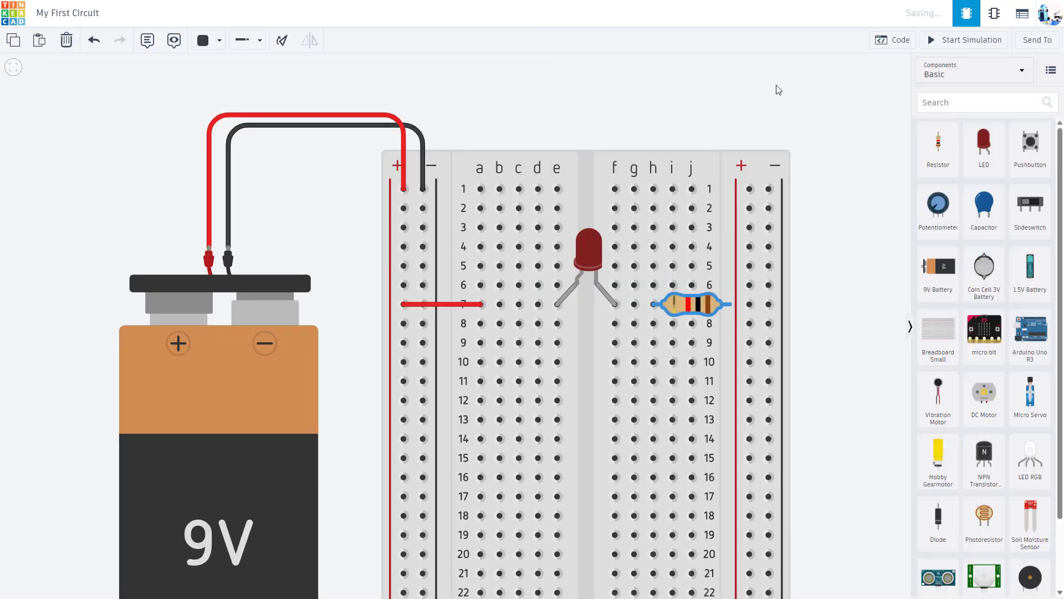
pyautogui.click(282, 40)
pyautogui.click(282, 40)
pyautogui.click(282, 40)
pyautogui.moveTo(658, 349); pyautogui.dragTo(638, 349)
# Wire hole f11 via e11 to the negative rail, test the simulation, and show the schematic
pyautogui.click(616, 381)
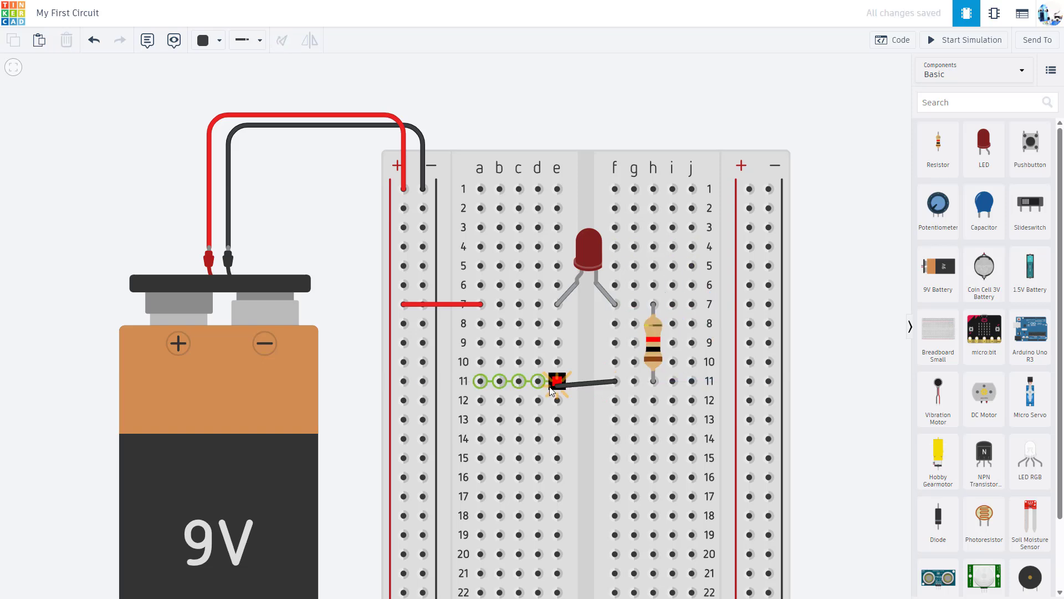
pyautogui.click(554, 382)
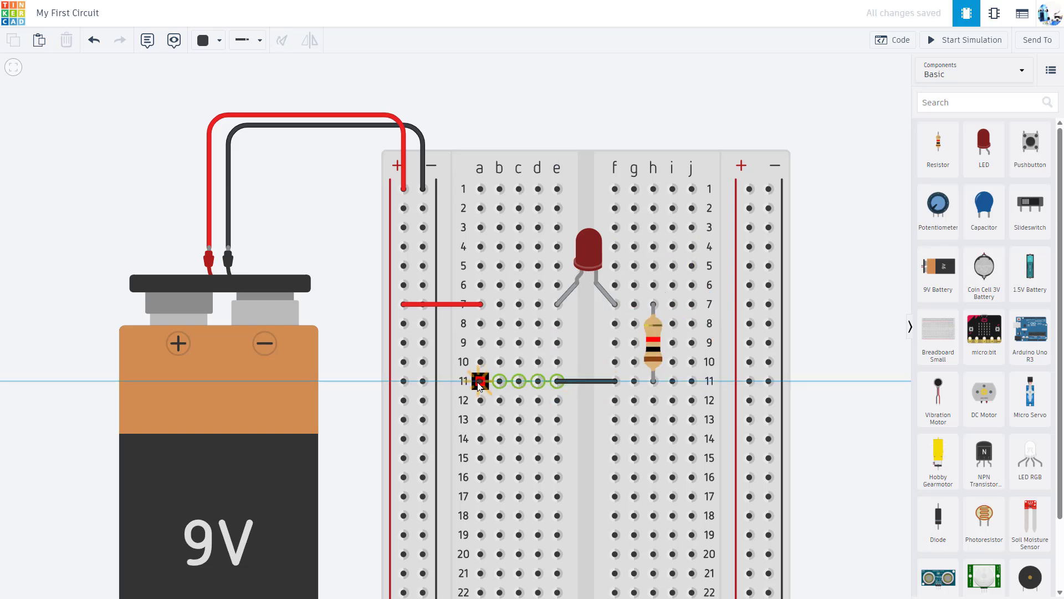
pyautogui.click(423, 381)
pyautogui.click(965, 40)
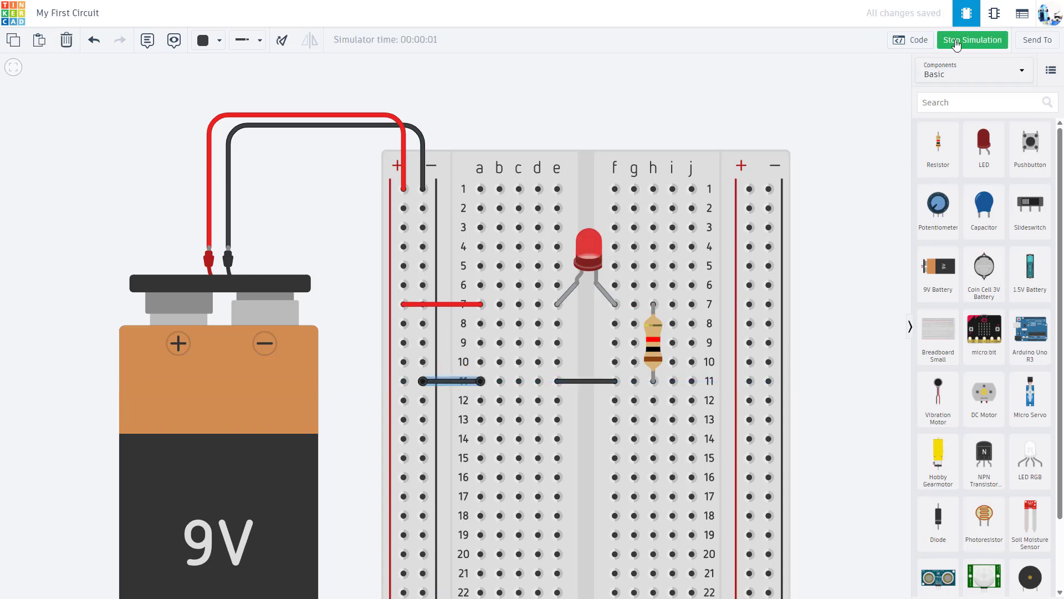
pyautogui.click(956, 42)
pyautogui.click(996, 14)
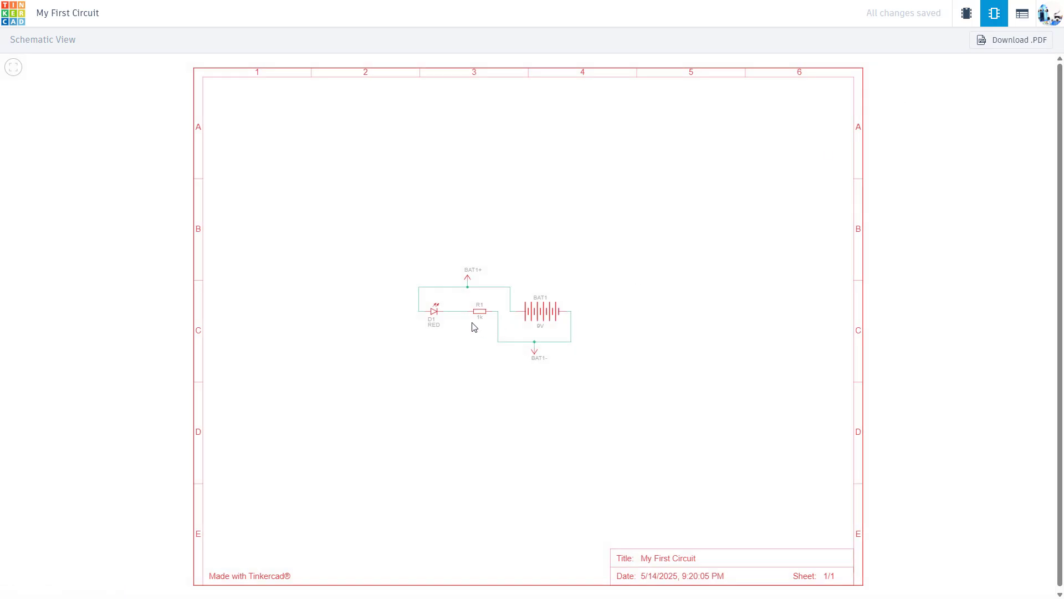
# Zoom in and out on the schematic, then switch back to the Circuit View
pyautogui.scroll(2, 468, 316)
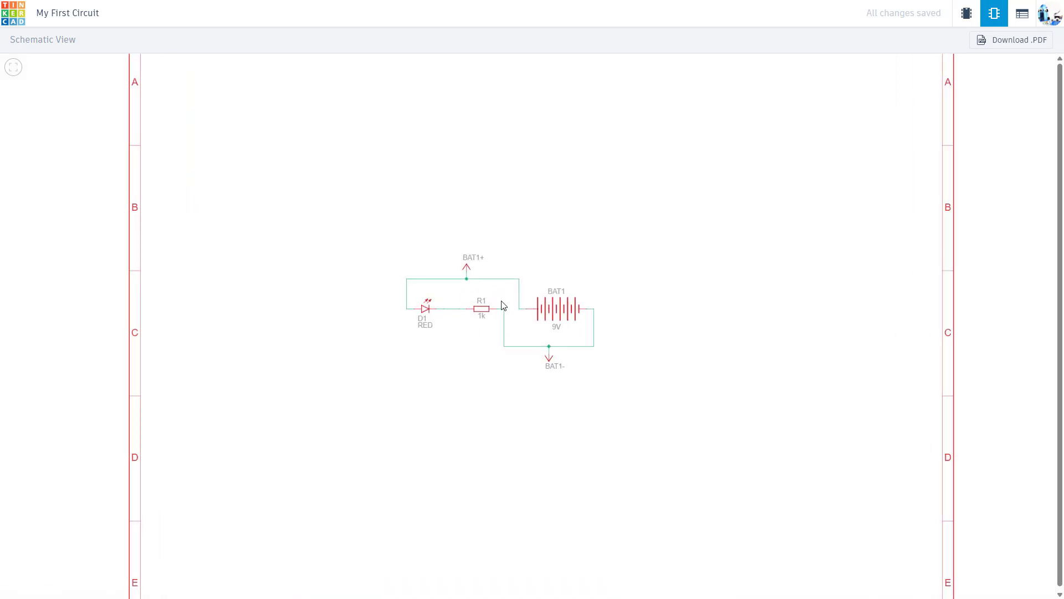
pyautogui.scroll(-1, 576, 242)
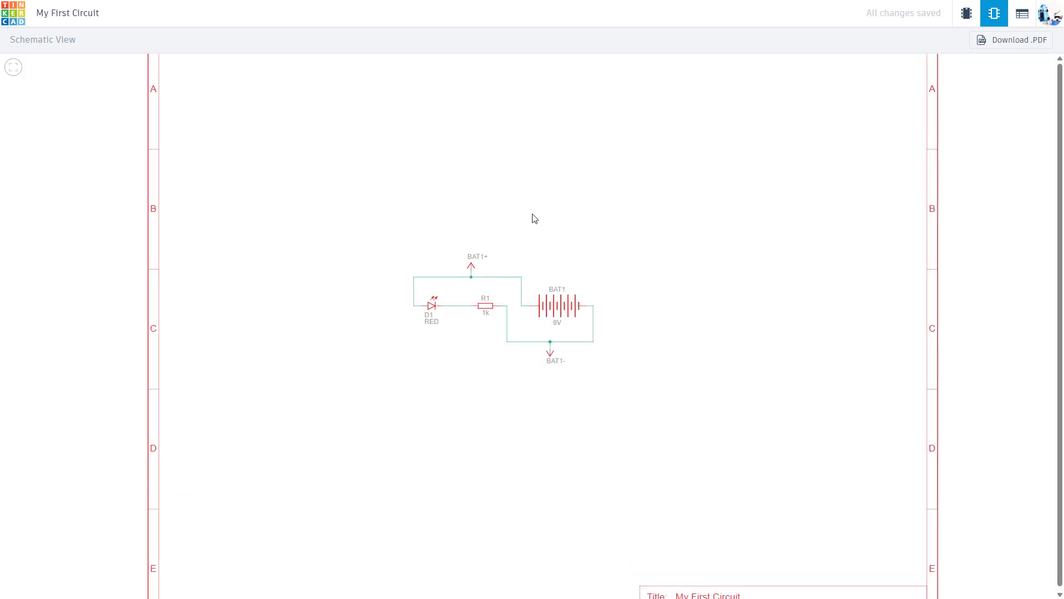
pyautogui.click(964, 15)
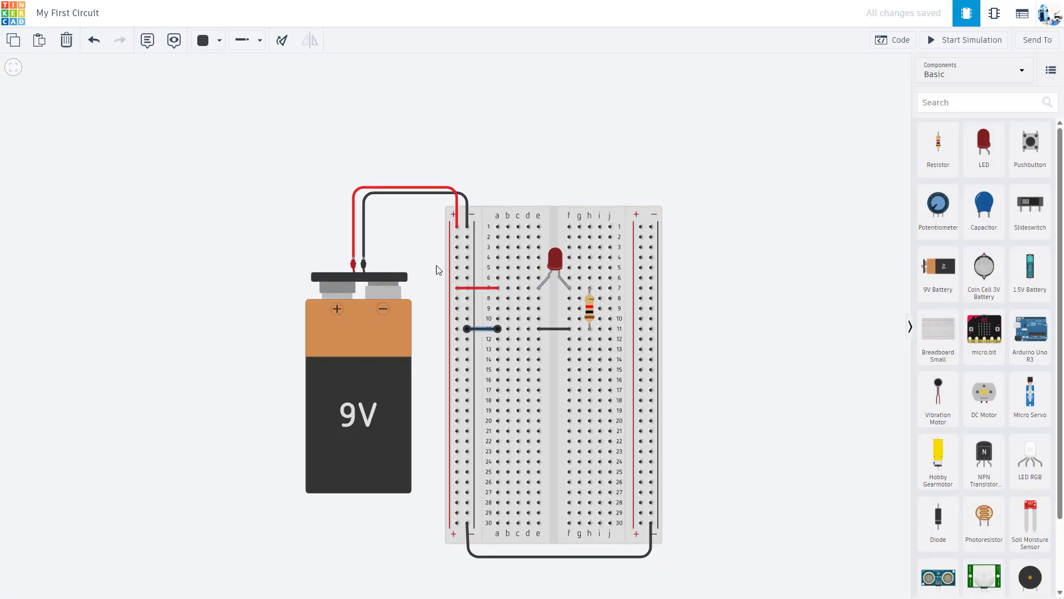
# Deselect the row-11 wire and briefly check the schematic before returning to the breadboard
pyautogui.click(438, 266)
pyautogui.scroll(2, 424, 297)
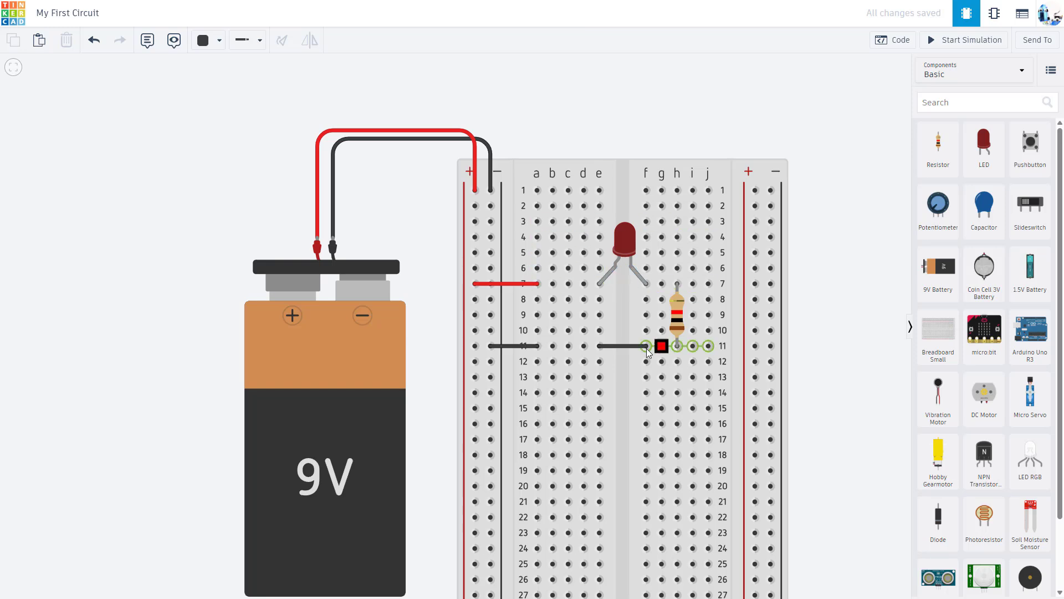
pyautogui.click(994, 15)
pyautogui.click(966, 13)
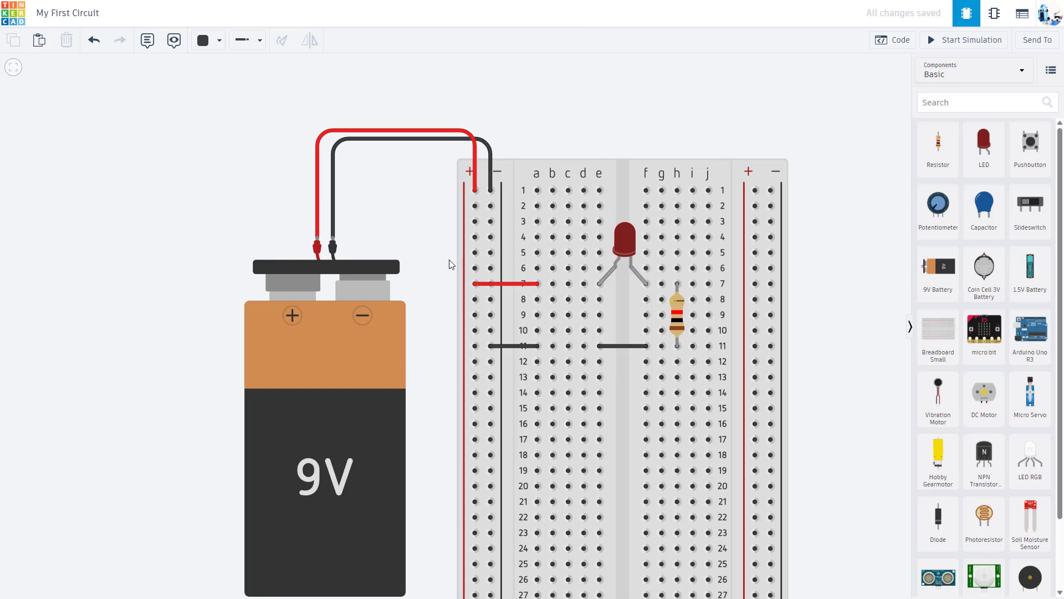
# Drag a Multimeter from the Components panel onto the canvas right of the breadboard
pyautogui.moveTo(452, 264); pyautogui.dragTo(424, 232)
pyautogui.scroll(-3, 431, 241)
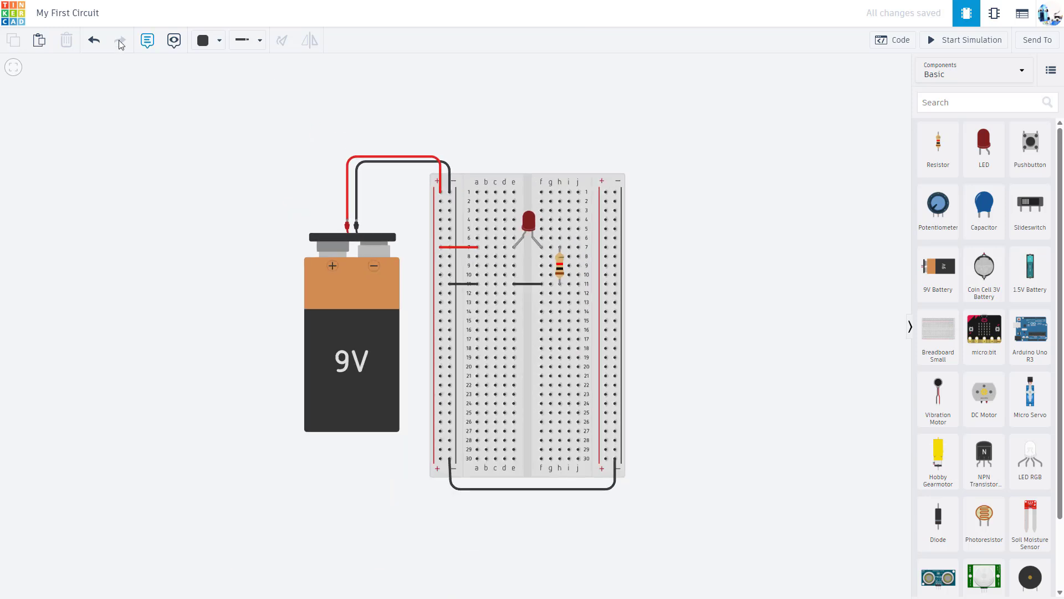
pyautogui.moveTo(697, 270); pyautogui.dragTo(751, 283)
pyautogui.scroll(2, 567, 284)
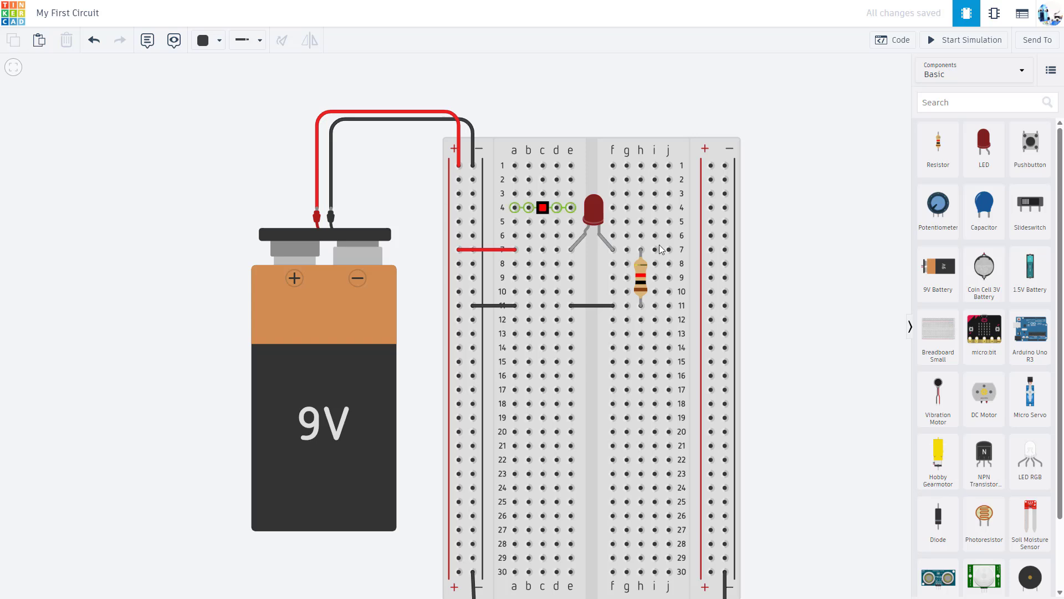
pyautogui.scroll(-2, 978, 470)
pyautogui.moveTo(982, 571); pyautogui.dragTo(791, 285)
pyautogui.click(810, 330)
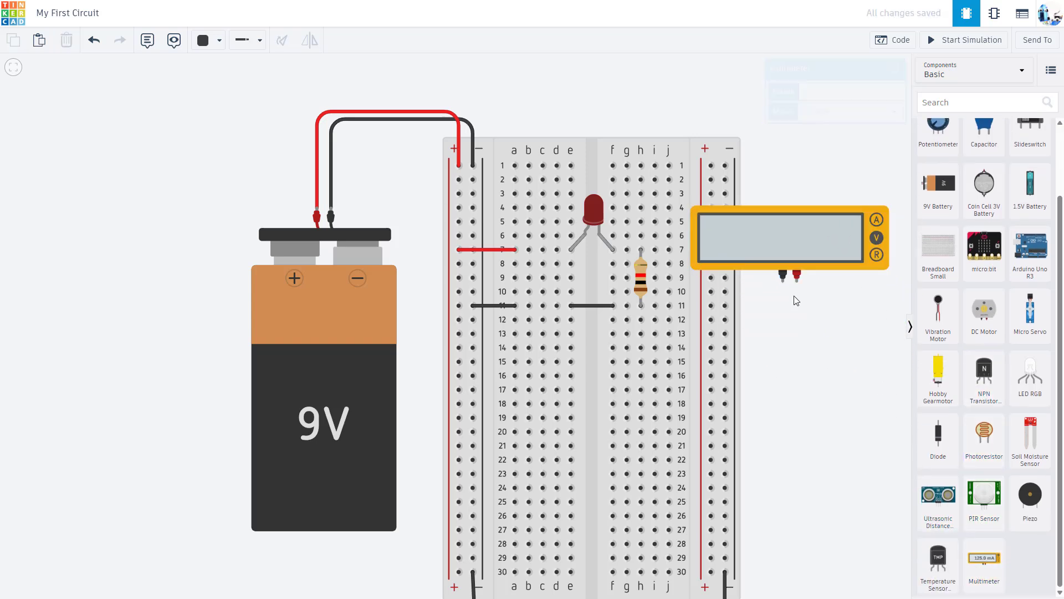